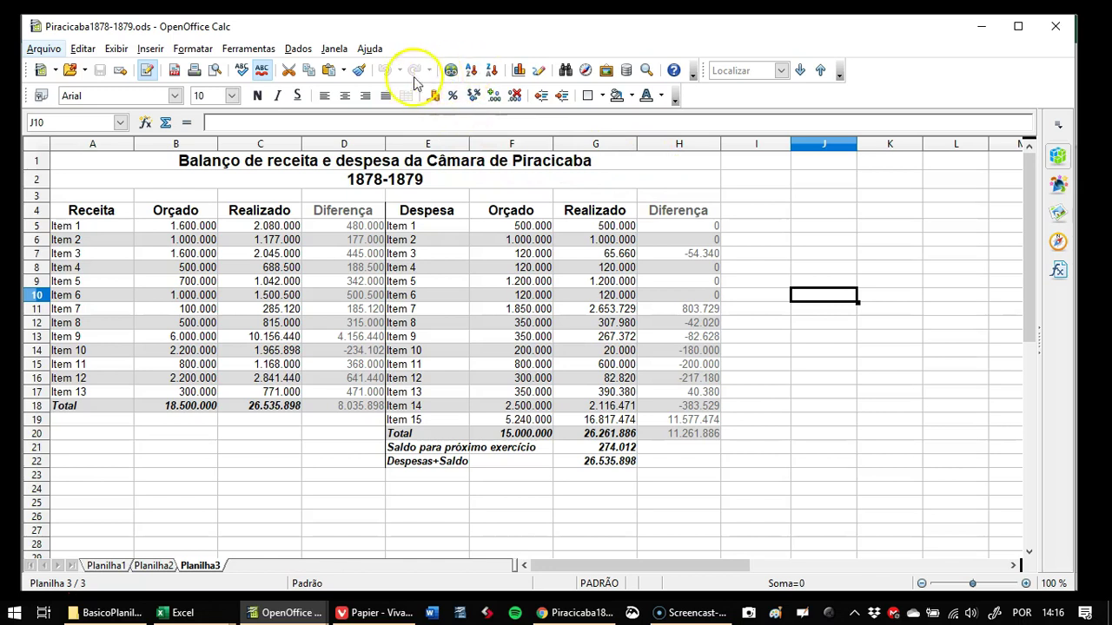
pyautogui.press('alt')
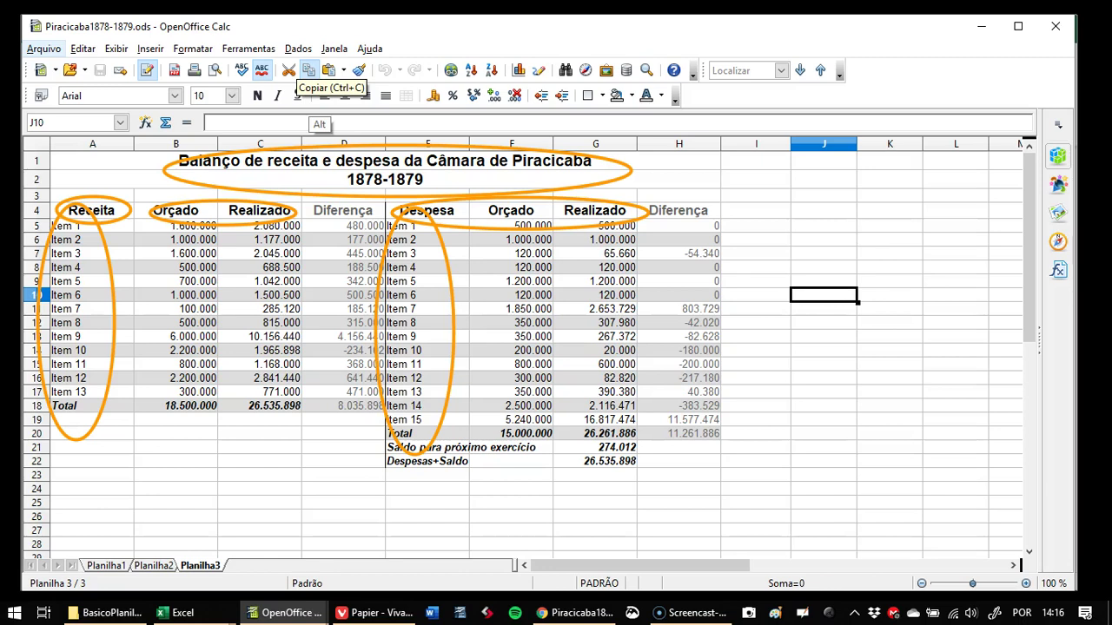
pyautogui.press('Escape')
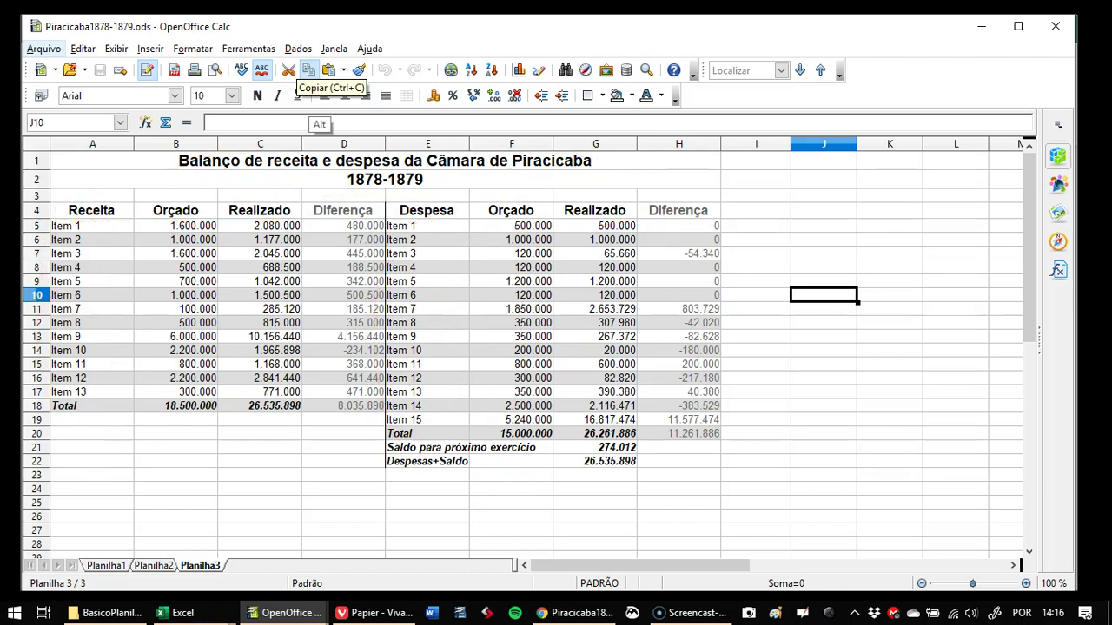
pyautogui.moveTo(304, 189)
pyautogui.mouseDown()
pyautogui.moveTo(292, 378)
pyautogui.moveTo(365, 434)
pyautogui.moveTo(400, 437)
pyautogui.mouseUp()
pyautogui.moveTo(639, 189)
pyautogui.mouseDown()
pyautogui.moveTo(601, 379)
pyautogui.moveTo(745, 469)
pyautogui.mouseUp()
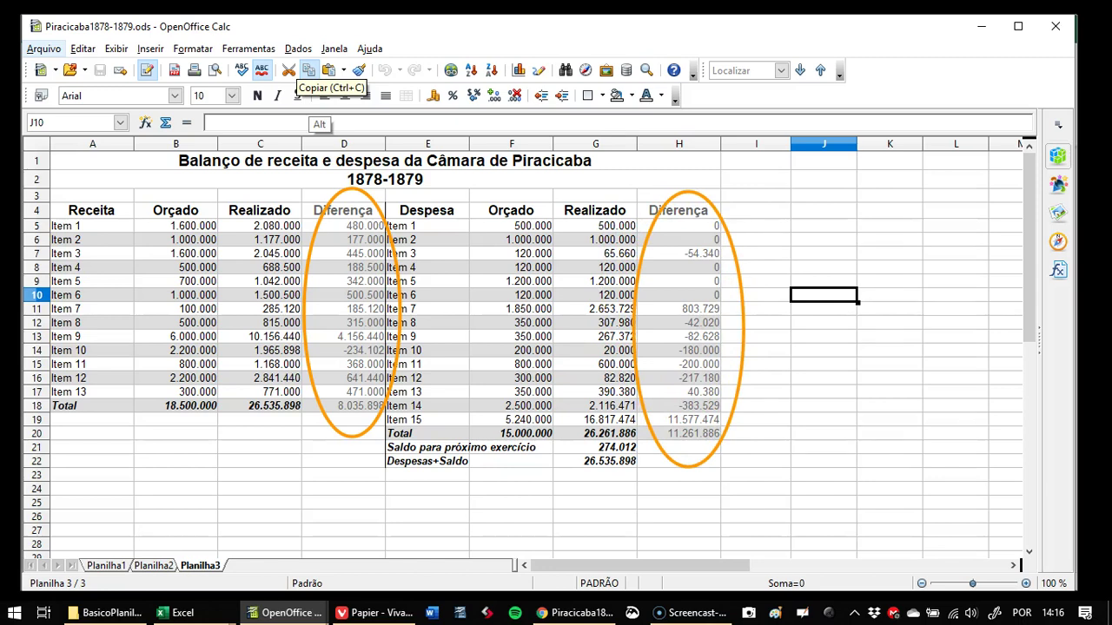
pyautogui.moveTo(357, 266)
pyautogui.mouseDown()
pyautogui.moveTo(366, 309)
pyautogui.moveTo(403, 353)
pyautogui.moveTo(632, 356)
pyautogui.moveTo(742, 337)
pyautogui.moveTo(374, 333)
pyautogui.mouseUp()
pyautogui.moveTo(750, 352); pyautogui.dragTo(752, 349)
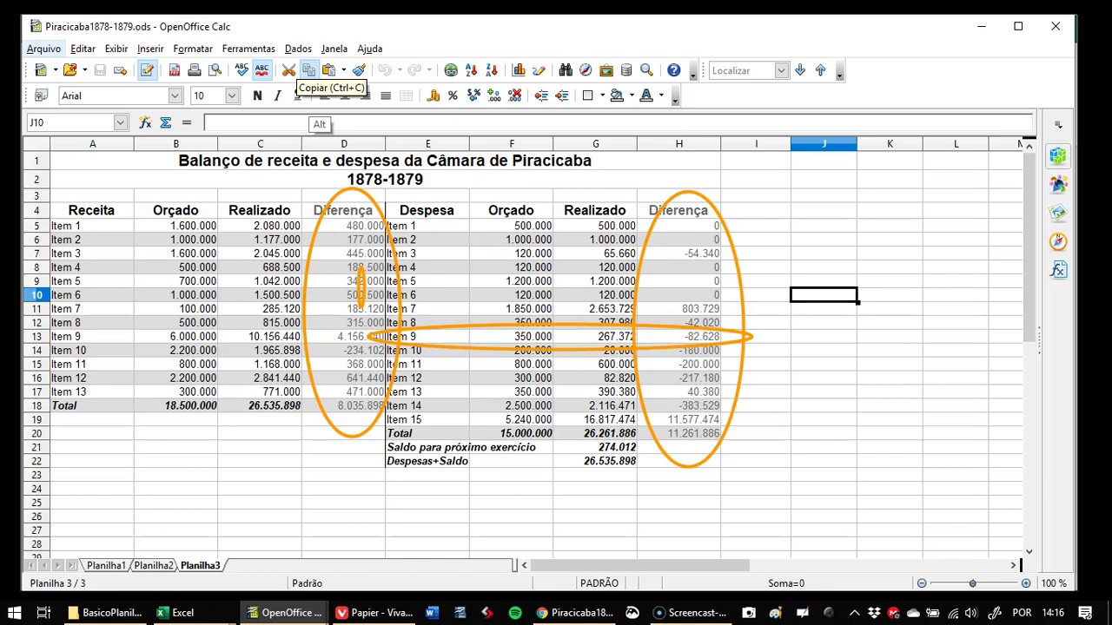
pyautogui.press('Escape')
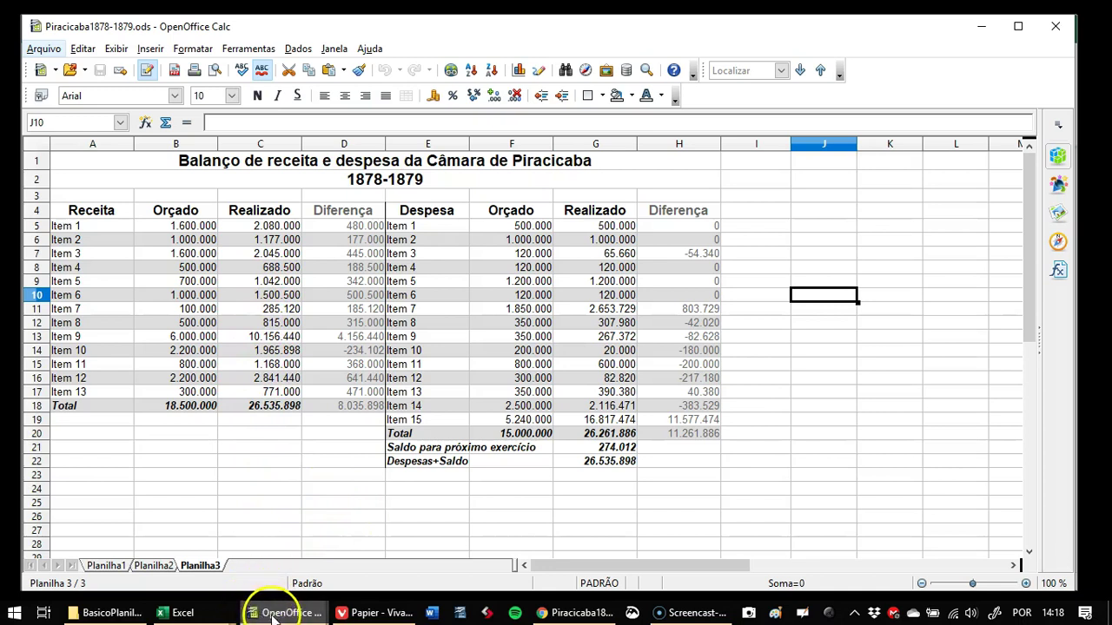
# Switch to Excel and bring up the Piracicaba1878-1879.xlsx workbook to view the balance table there
pyautogui.moveTo(283, 617)
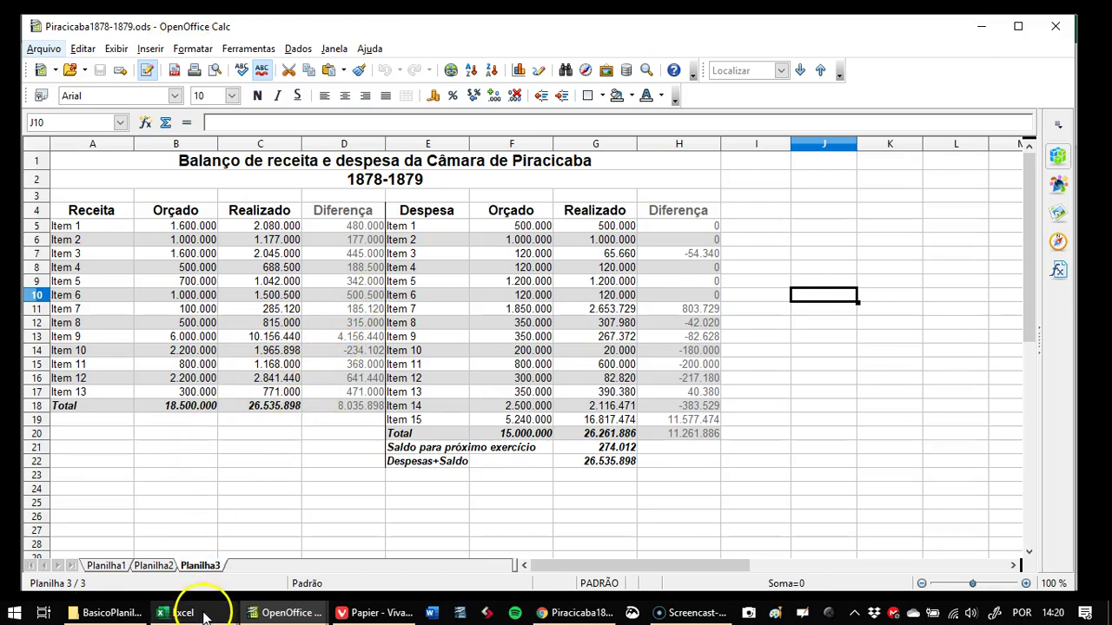
pyautogui.moveTo(204, 615)
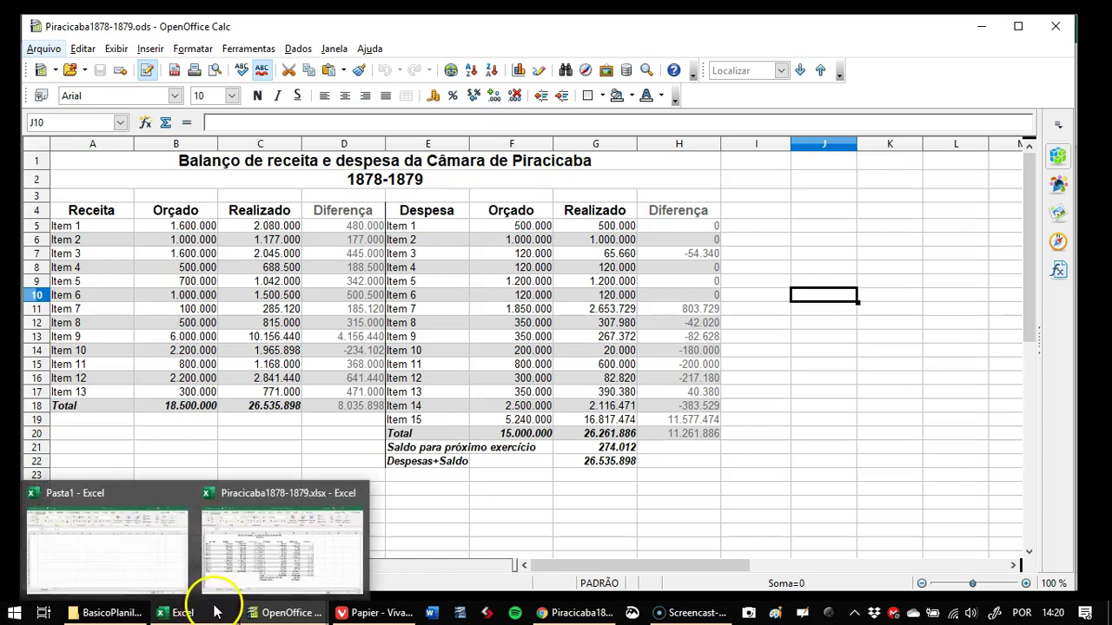
pyautogui.click(218, 592)
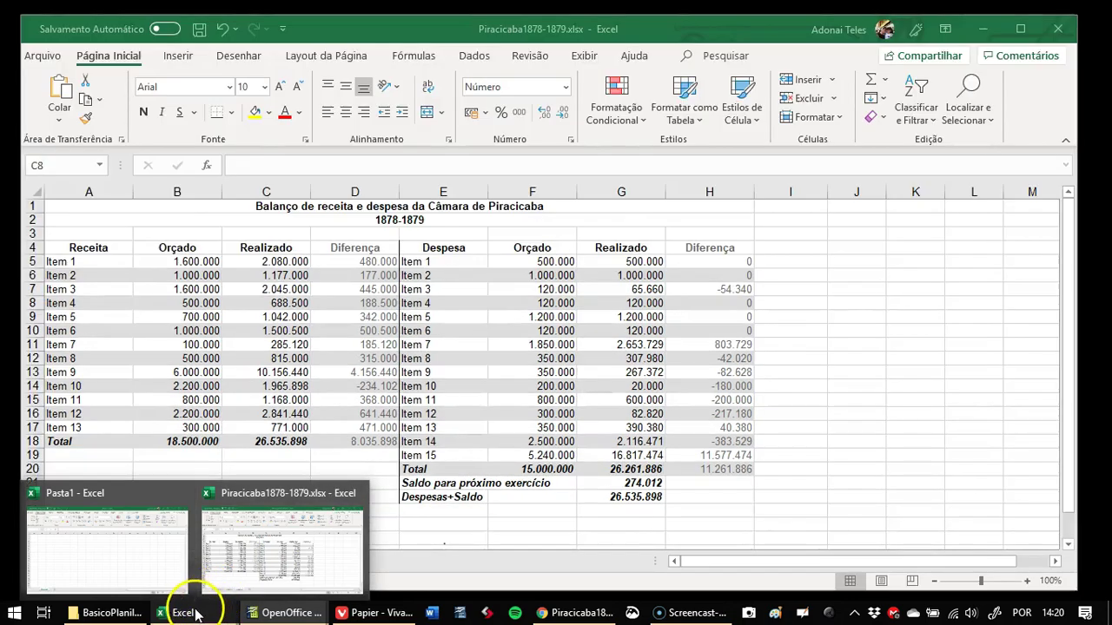
pyautogui.click(198, 614)
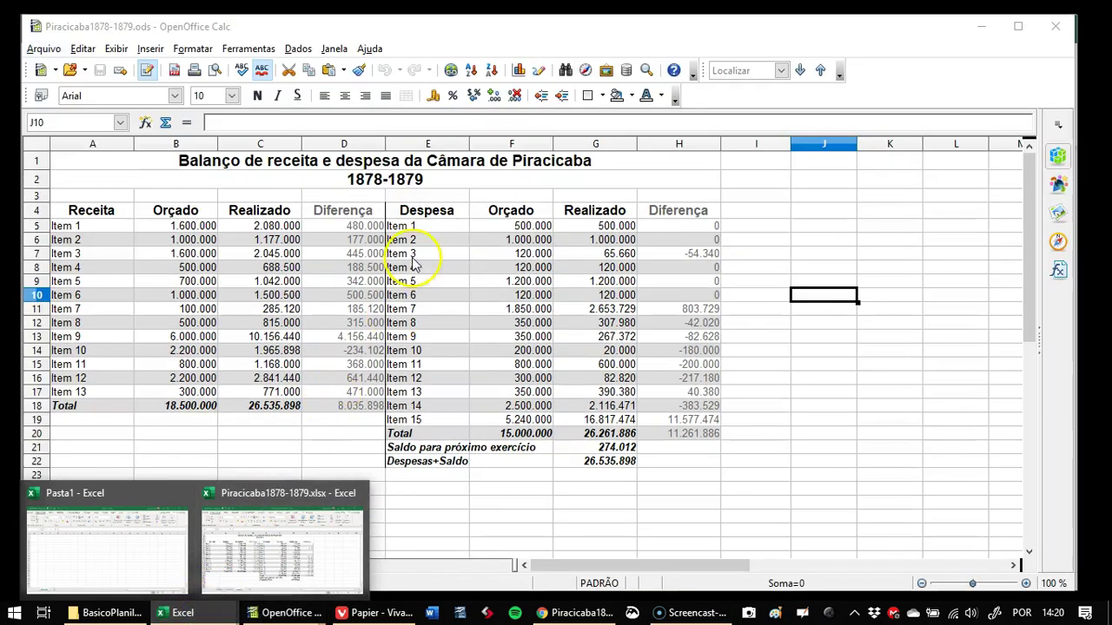
pyautogui.click(240, 520)
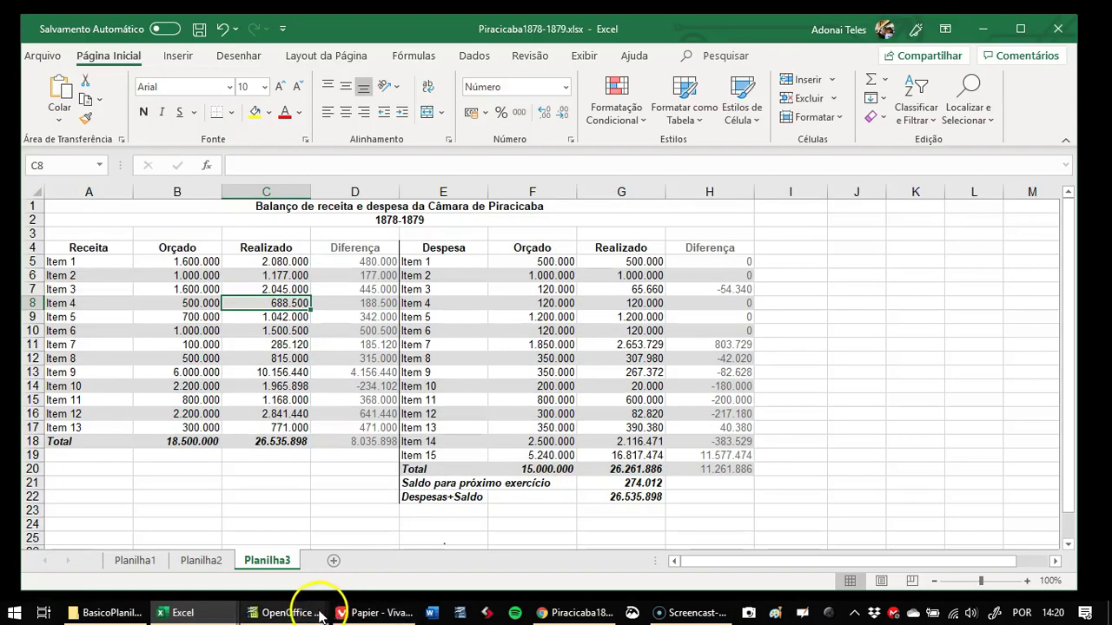
# Switch to Chrome to view the Google Sheets version of the Piracicaba1878-1879 spreadsheet
pyautogui.moveTo(290, 615)
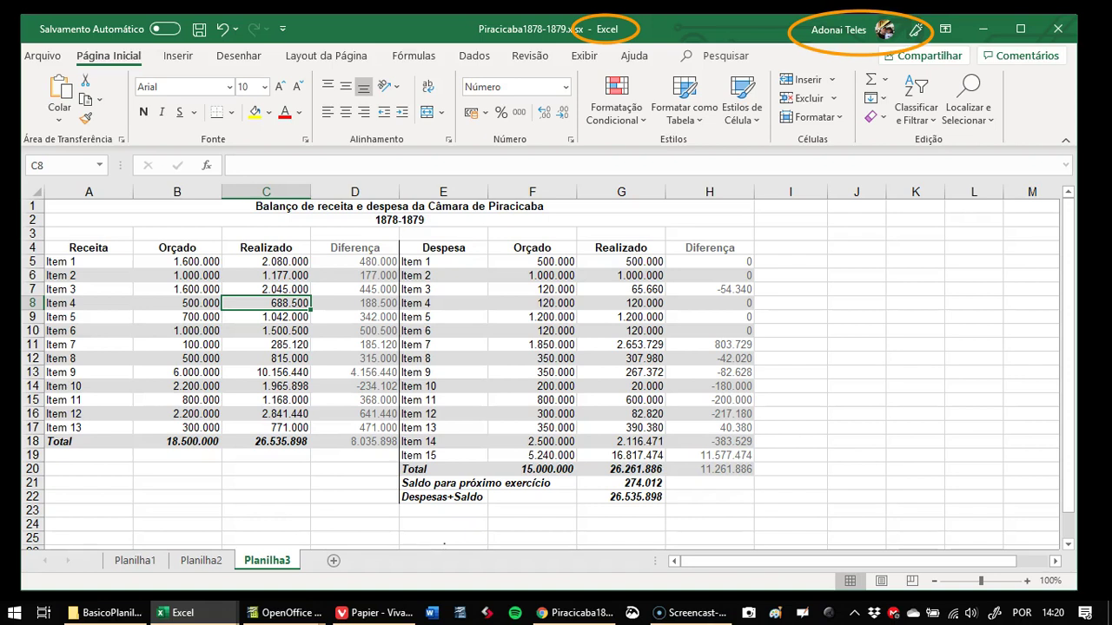
pyautogui.moveTo(300, 614)
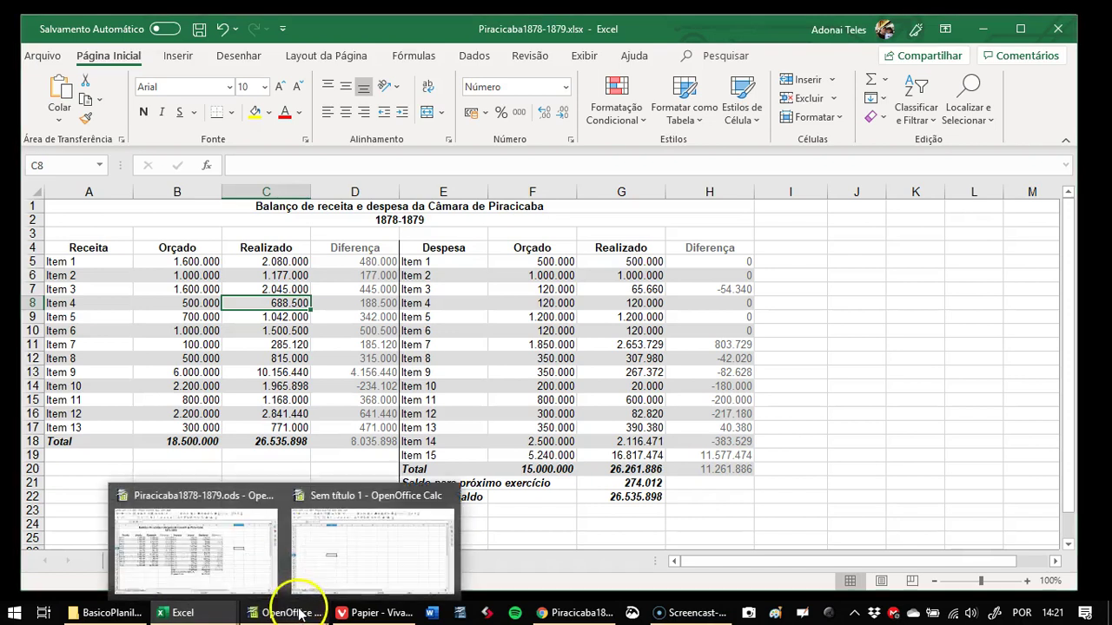
pyautogui.moveTo(409, 546)
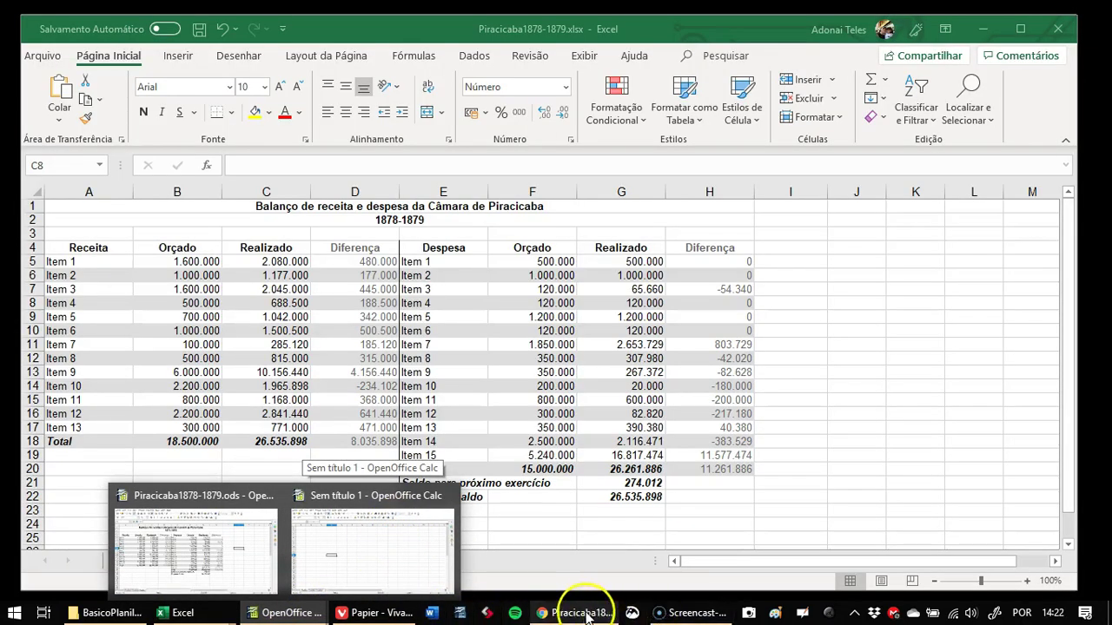
pyautogui.click(584, 614)
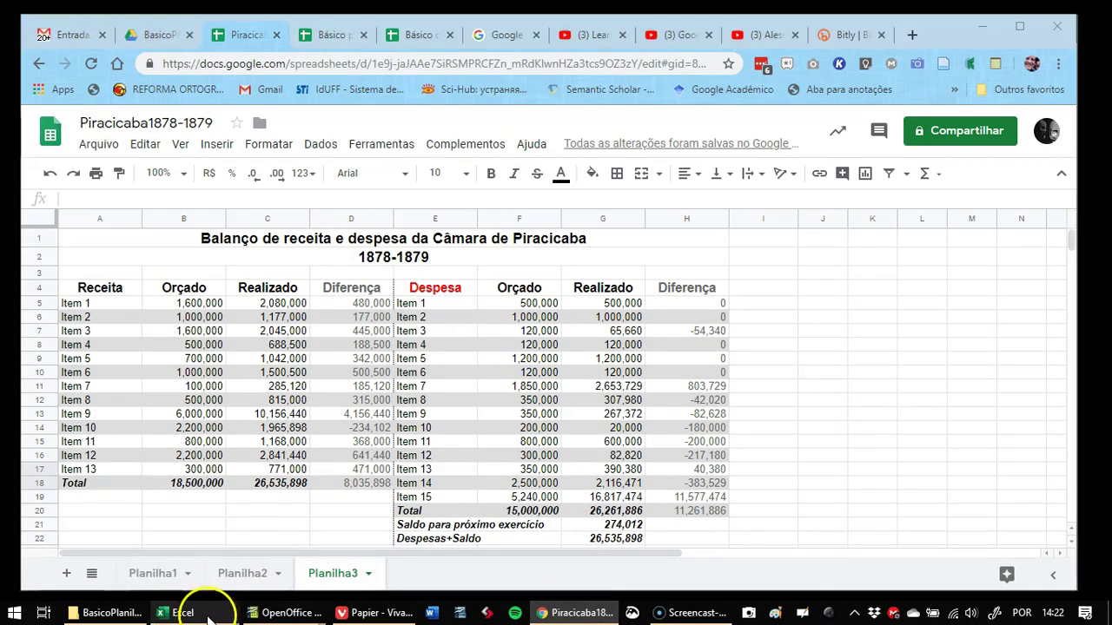
# Compare Piracicaba1878-1879.ods in OpenOffice Calc with Piracicaba1878-1879.xlsx in Excel
pyautogui.moveTo(294, 617)
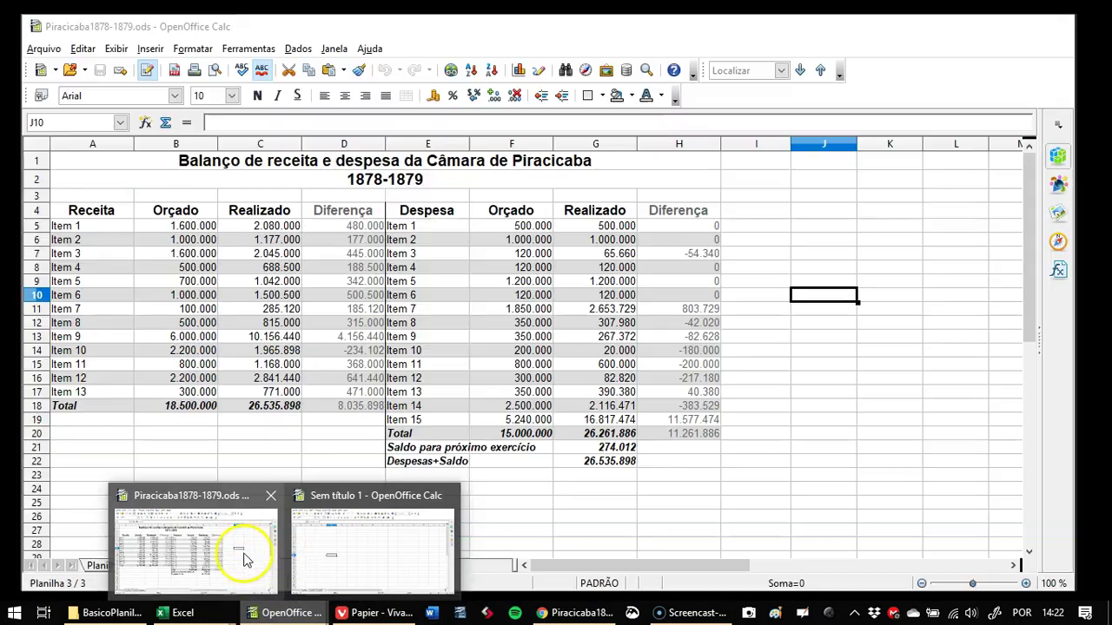
pyautogui.click(246, 552)
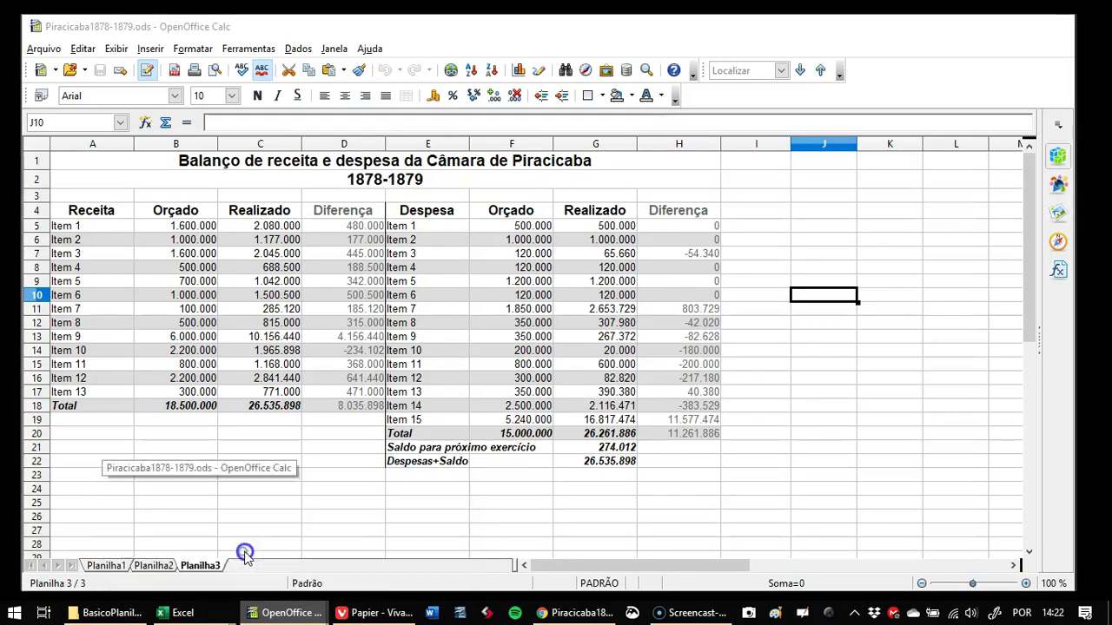
pyautogui.moveTo(187, 613)
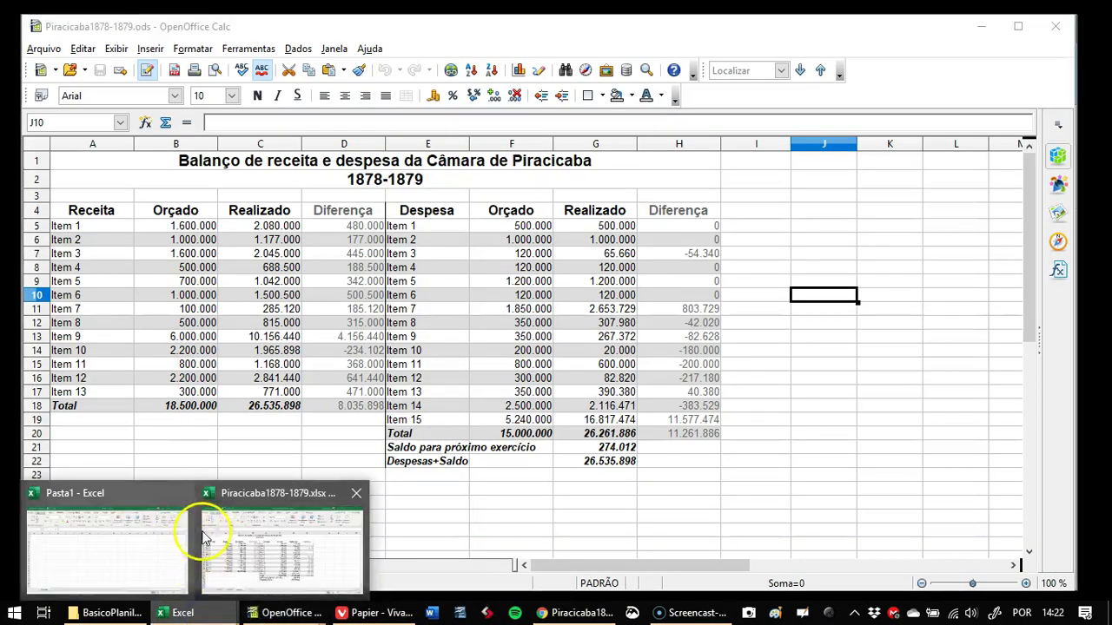
pyautogui.click(233, 558)
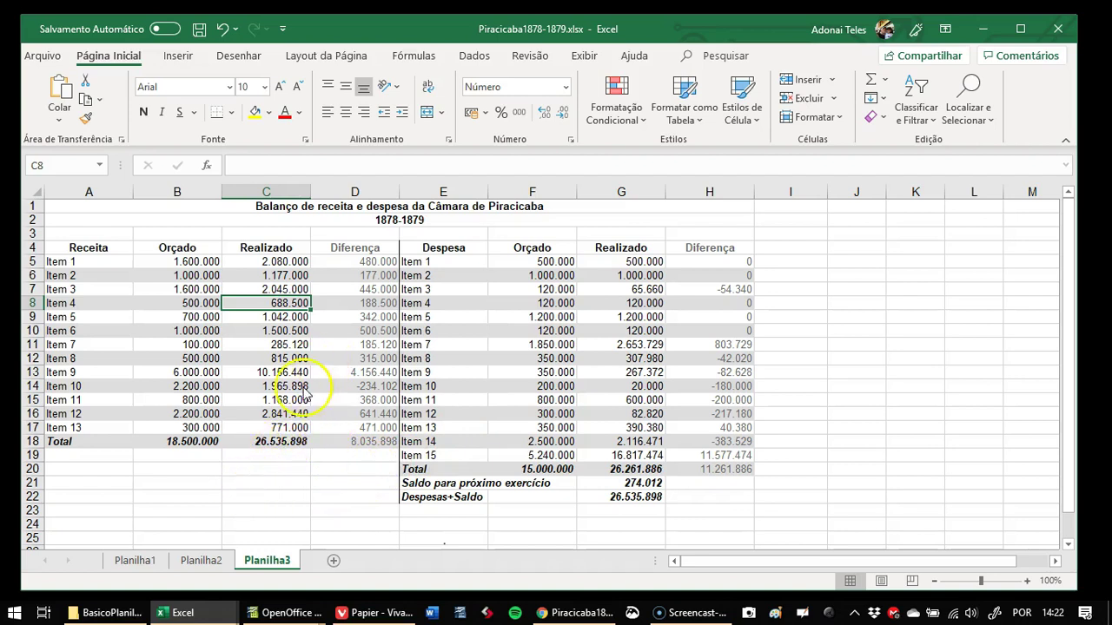
# View the blank untitled spreadsheet in OpenOffice Calc and return to Piracicaba1878-1879.ods
pyautogui.moveTo(113, 613)
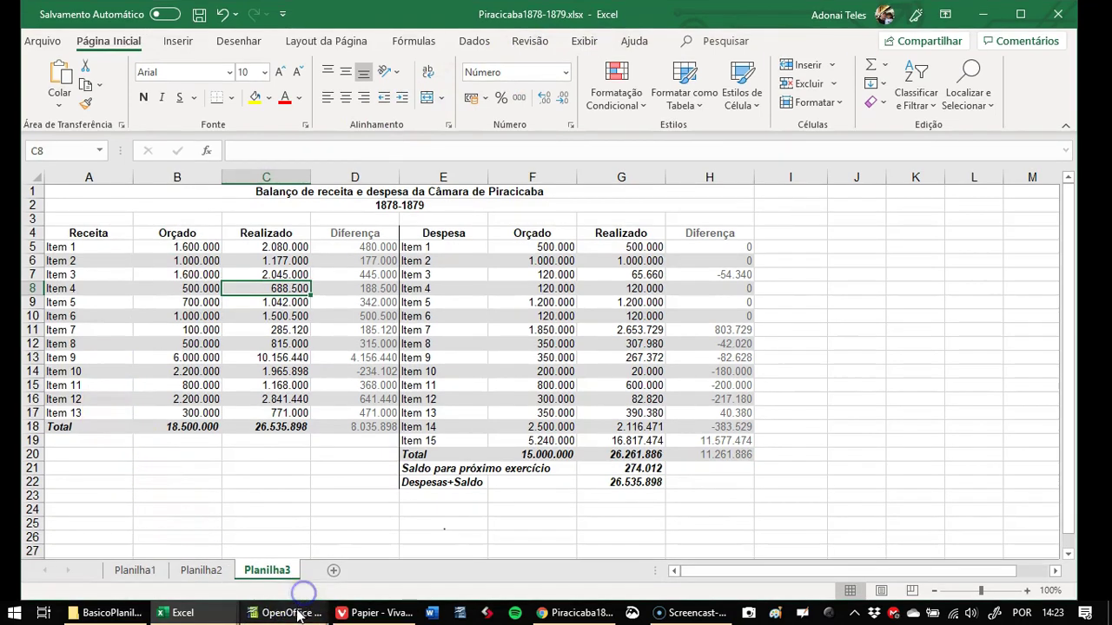
pyautogui.moveTo(297, 613)
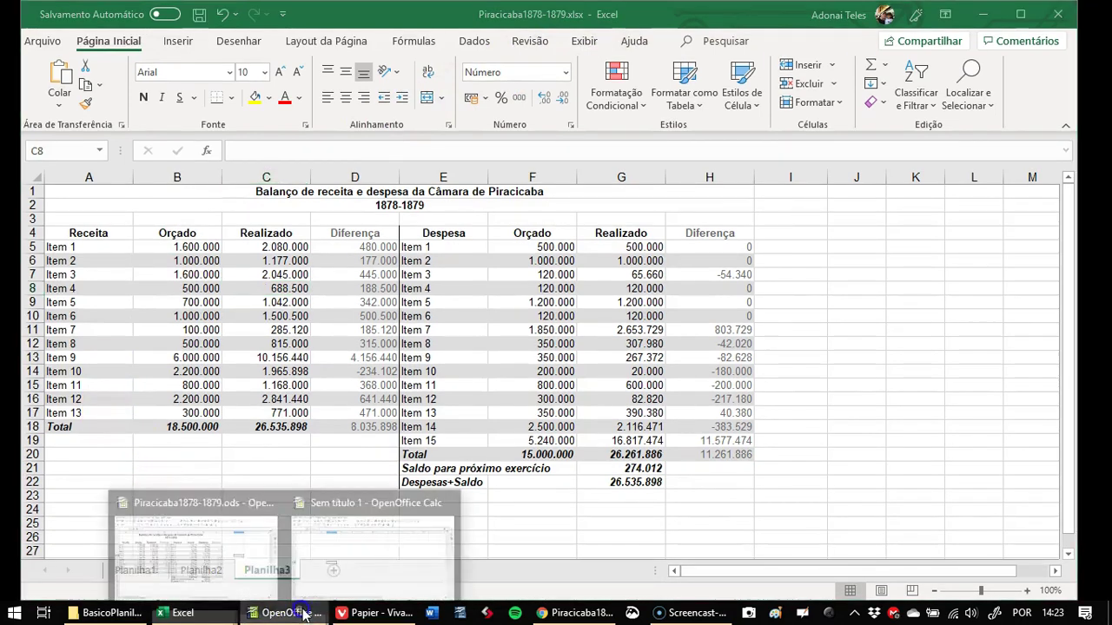
pyautogui.click(298, 537)
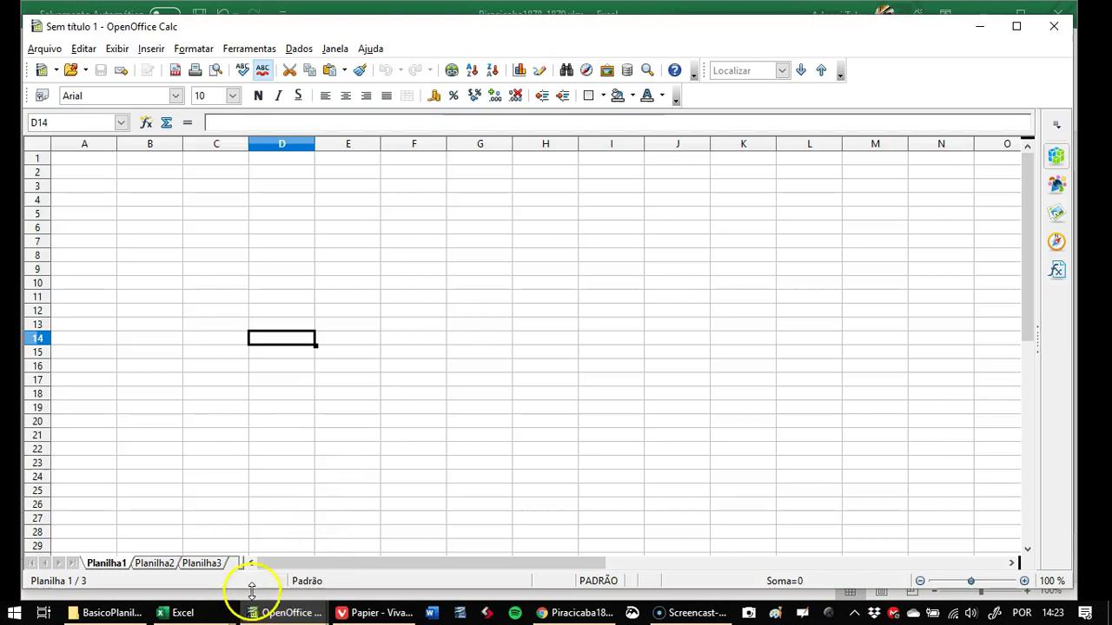
pyautogui.moveTo(272, 608)
pyautogui.click(252, 542)
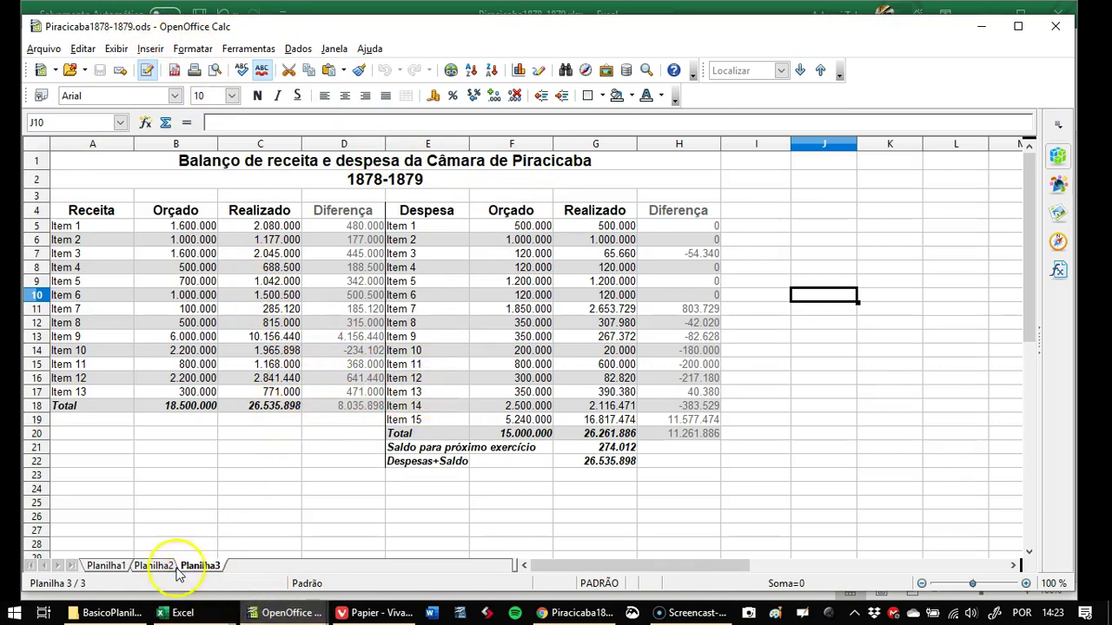
# Switch to File Explorer and examine the BasicoPlanilhas folder's path and the extensions and sizes of the two Piracicaba1878-1879 files
pyautogui.click(111, 614)
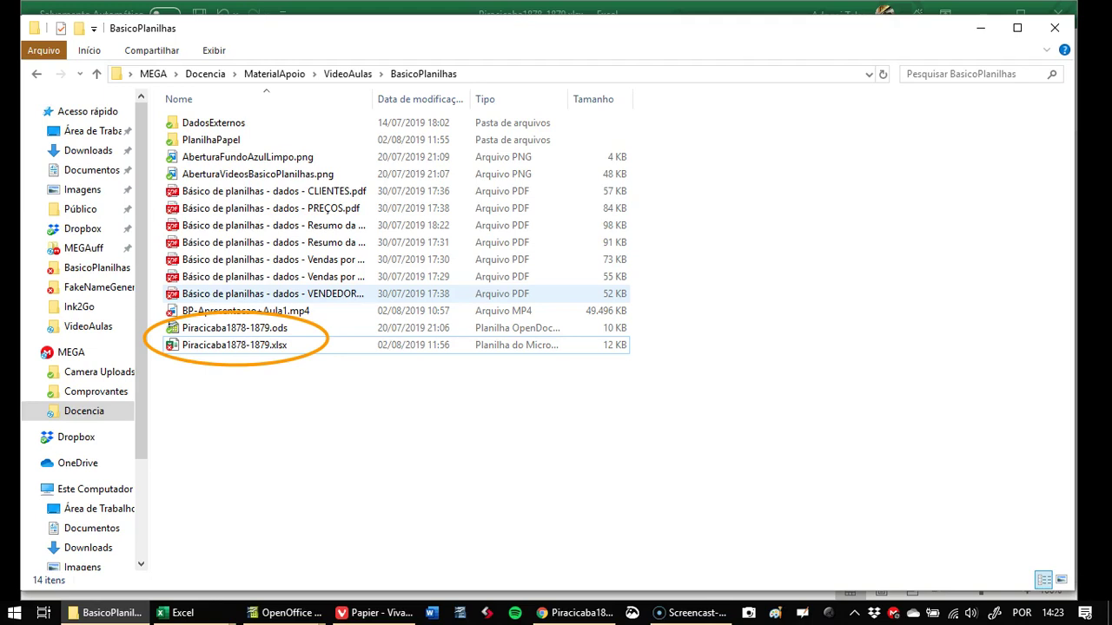
pyautogui.moveTo(261, 335)
pyautogui.mouseDown()
pyautogui.moveTo(297, 334)
pyautogui.moveTo(297, 354)
pyautogui.mouseUp()
pyautogui.moveTo(732, 309); pyautogui.dragTo(634, 323)
pyautogui.moveTo(747, 334); pyautogui.dragTo(639, 349)
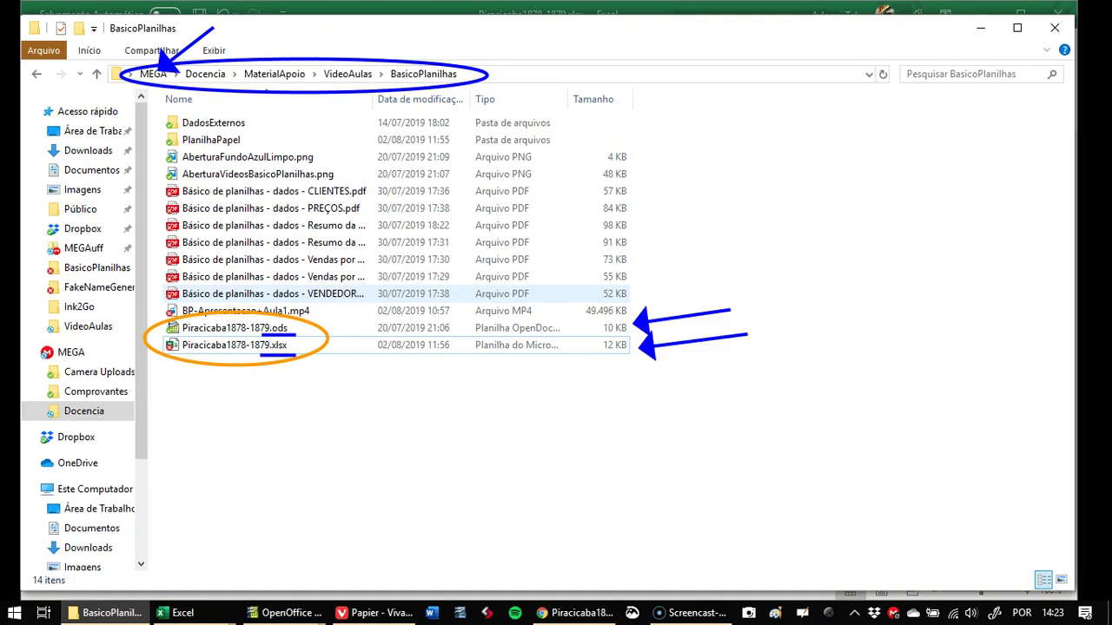
pyautogui.moveTo(504, 45); pyautogui.dragTo(457, 69)
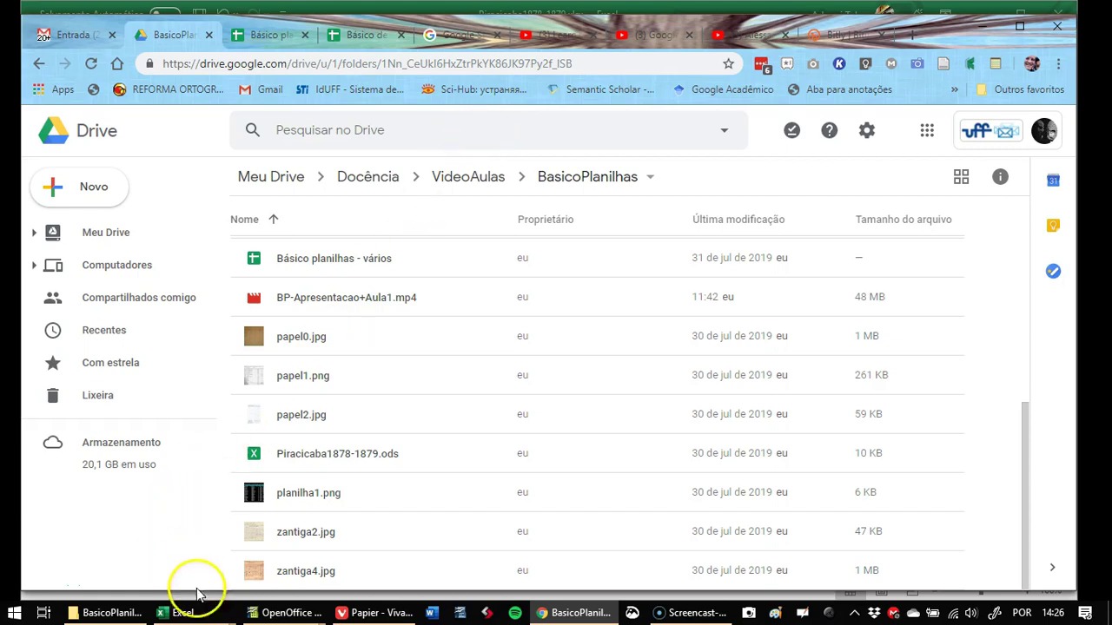
# Switch to Piracicaba1878-1879.ods in OpenOffice Calc, followed by Piracicaba1878-1879.xlsx in Excel
pyautogui.click(204, 621)
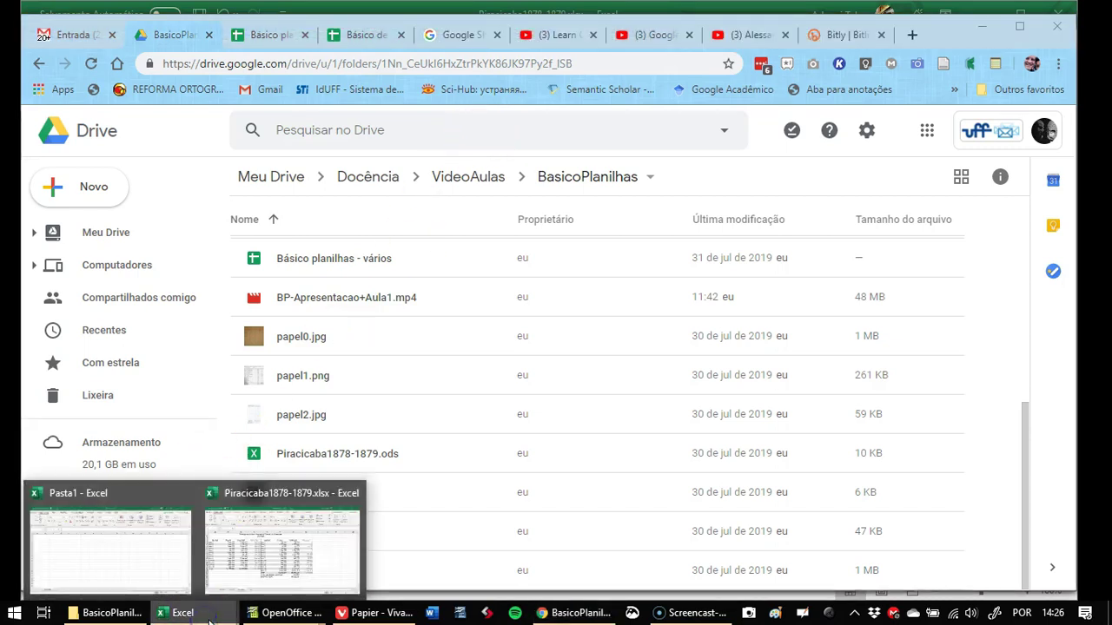
pyautogui.click(215, 621)
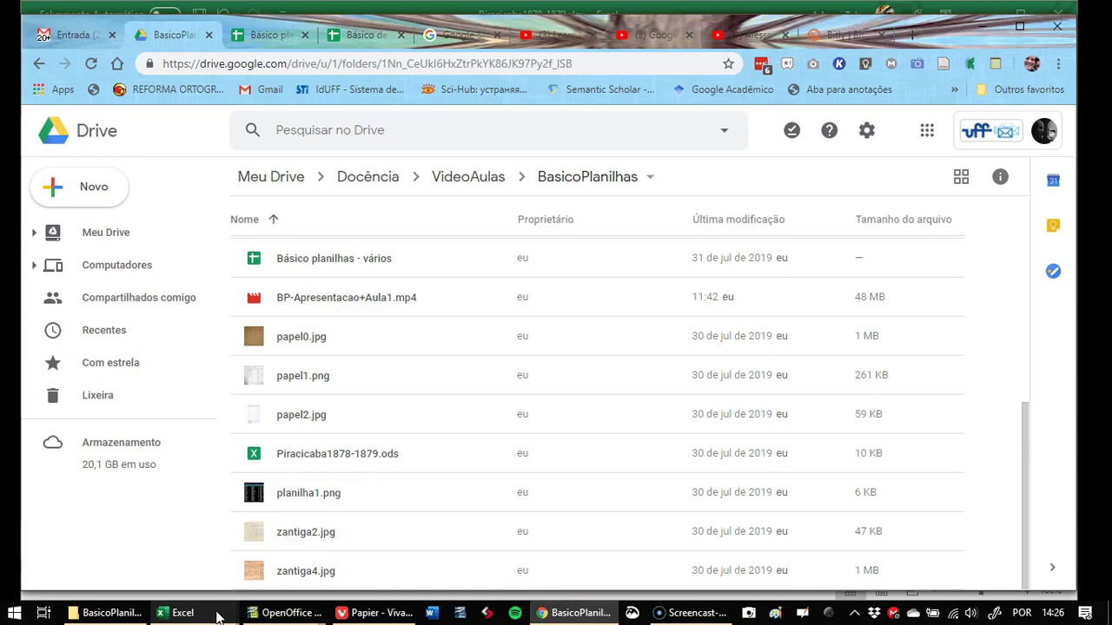
pyautogui.hotkey('alt', 'Tab')
pyautogui.hotkey('alt', 'Tab')
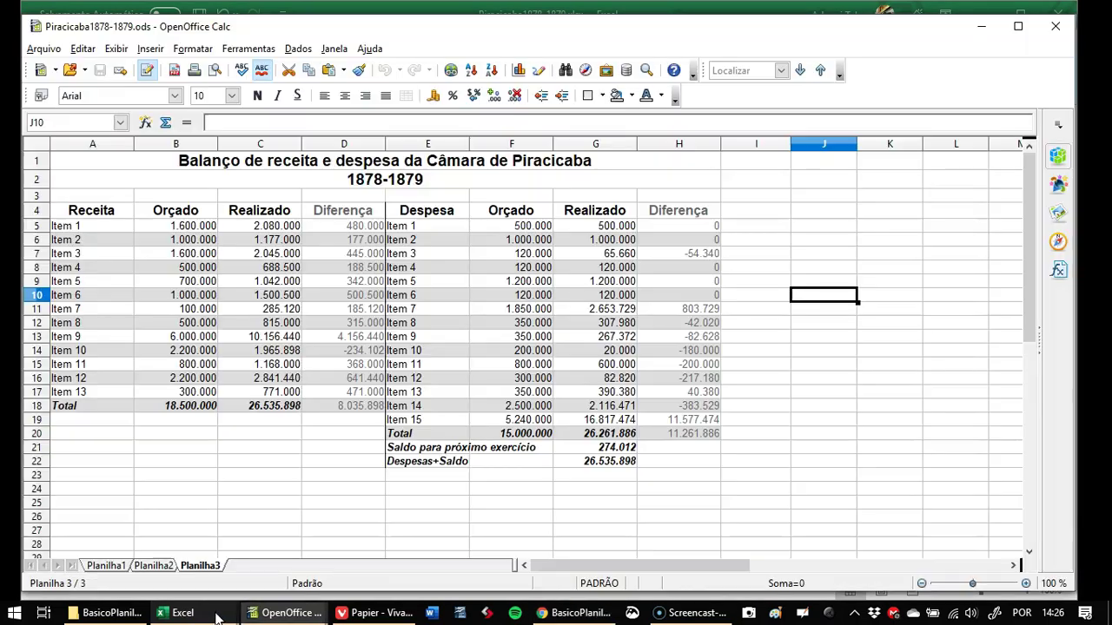
pyautogui.hotkey('alt', 'Tab')
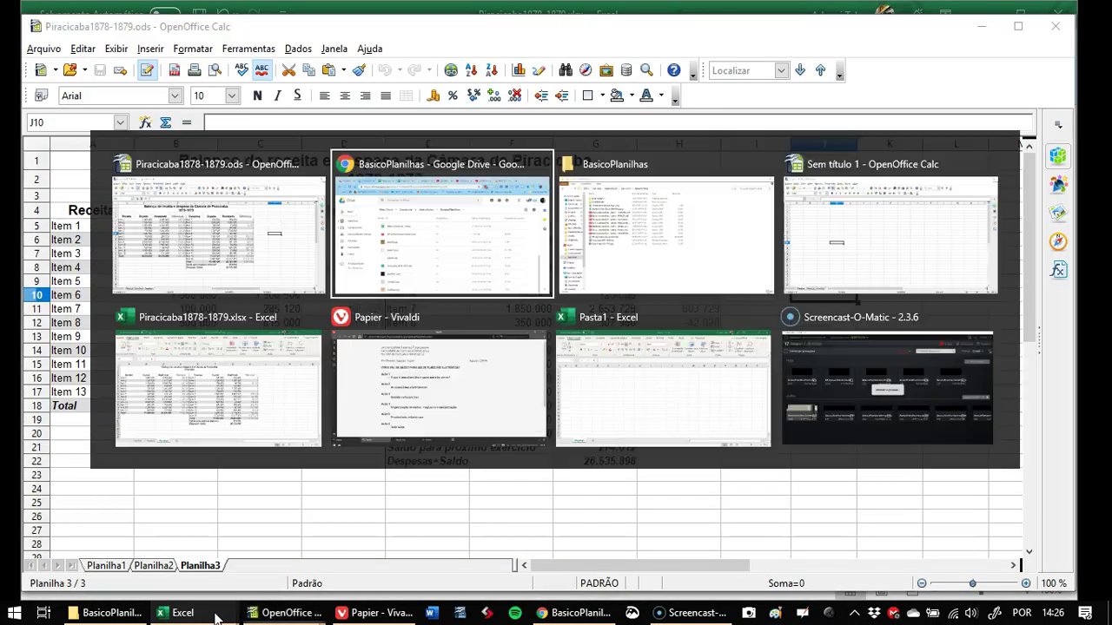
pyautogui.hotkey('alt', 'Tab')
pyautogui.hotkey('alt', 'Tab')
pyautogui.hotkey('alt', 'Tab')
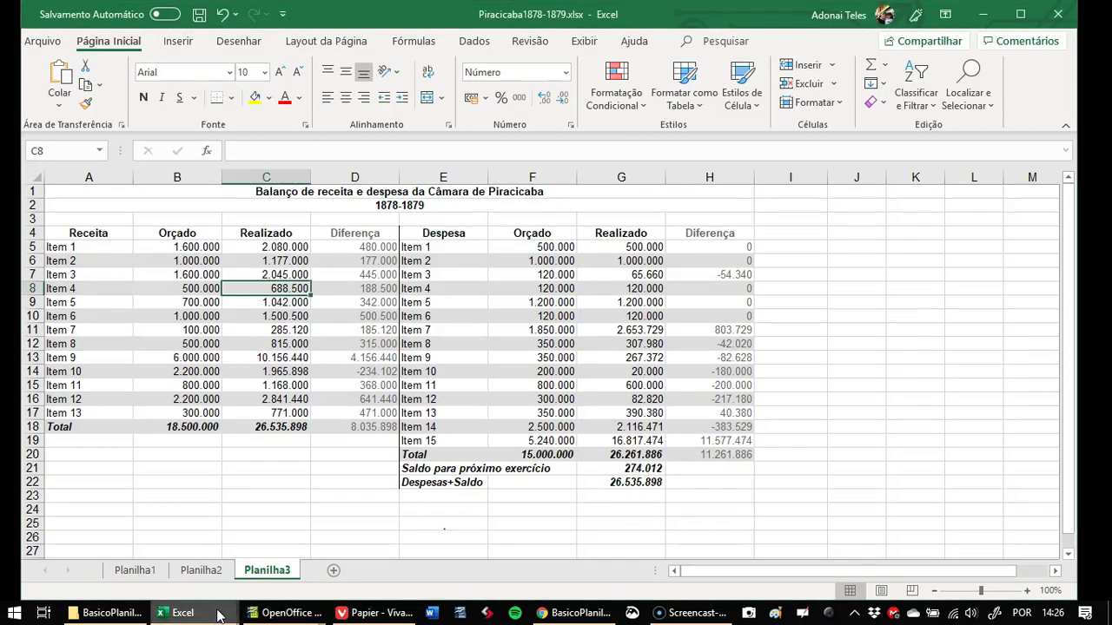
# View the local BasicoPlanilhas folder in File Explorer and switch to the Google Drive folder of the same name in Chrome
pyautogui.click(135, 612)
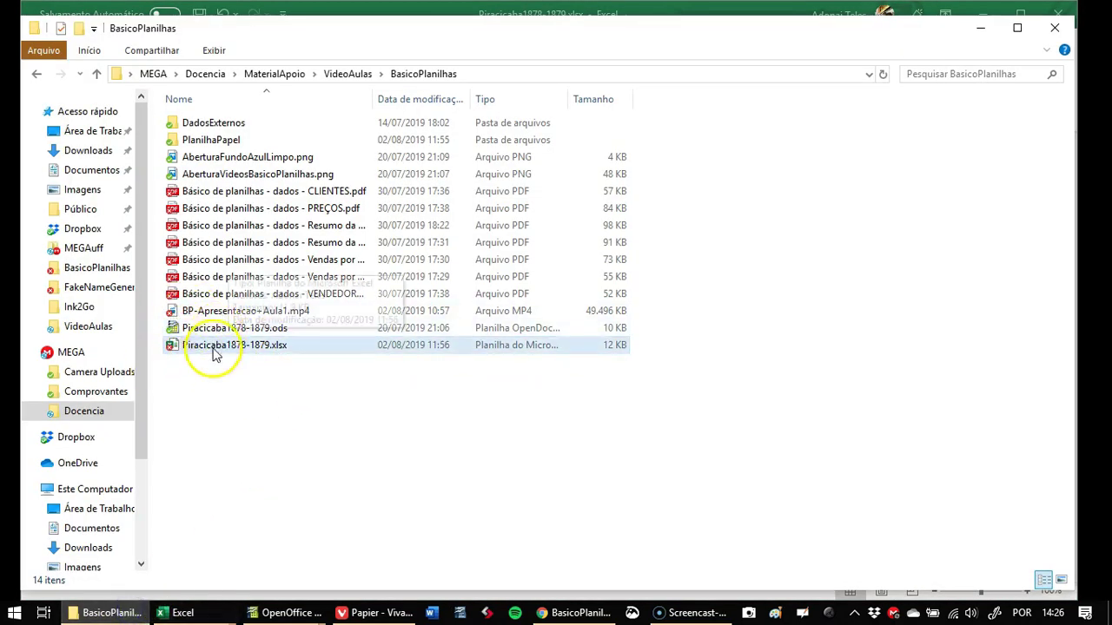
pyautogui.hotkey('alt', 'Tab')
pyautogui.hotkey('alt', 'Tab')
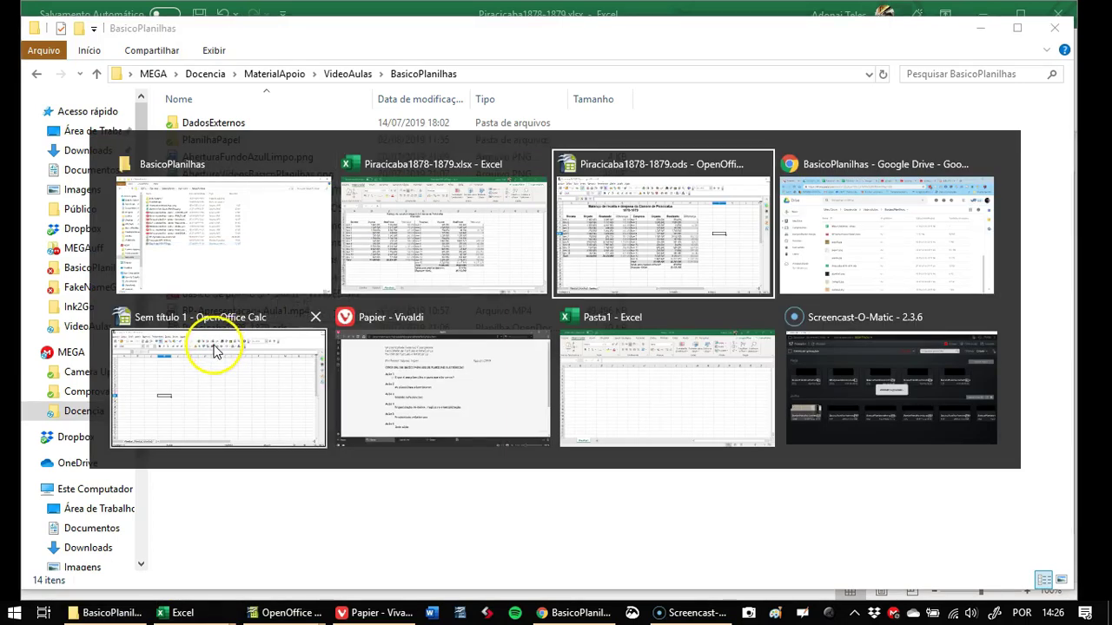
pyautogui.hotkey('alt', 'Tab')
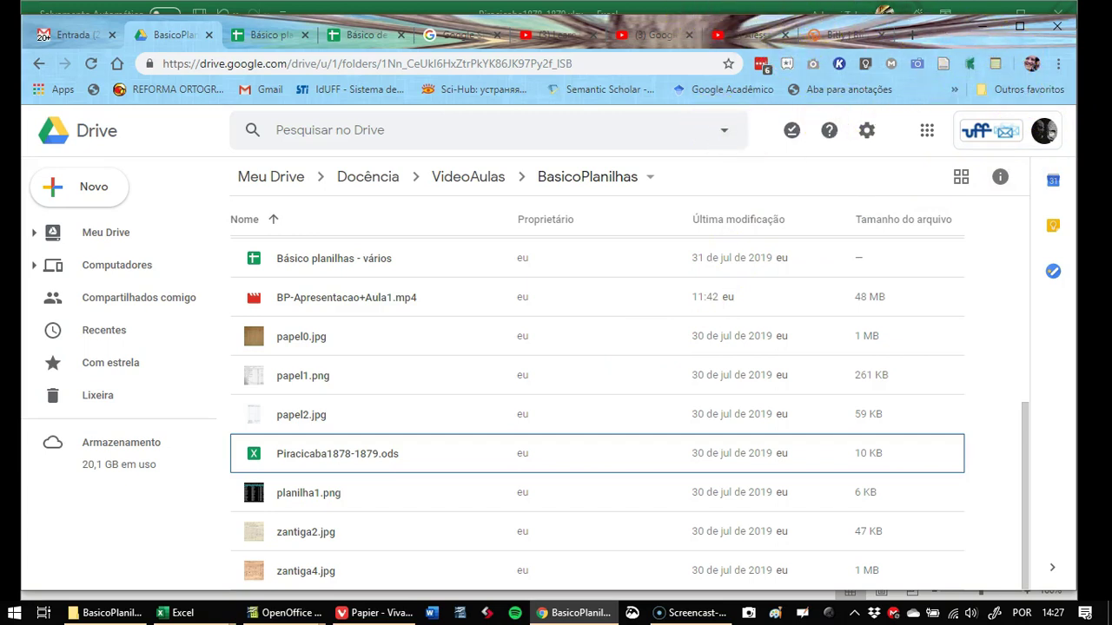
# Select the "Básico planilhas - vários" spreadsheet in the BasicoPlanilhas folder on Google Drive
pyautogui.moveTo(941, 40)
pyautogui.mouseDown()
pyautogui.moveTo(1003, 111)
pyautogui.moveTo(1027, 85)
pyautogui.moveTo(1014, 54)
pyautogui.mouseUp()
pyautogui.hotkey('ctrl', '2')
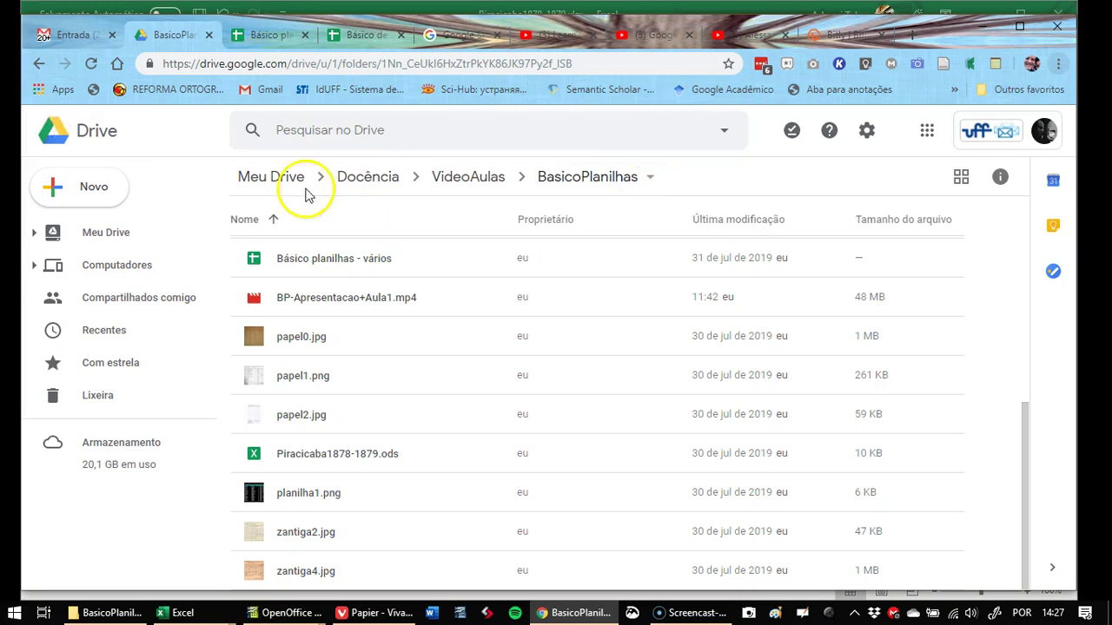
pyautogui.click(310, 262)
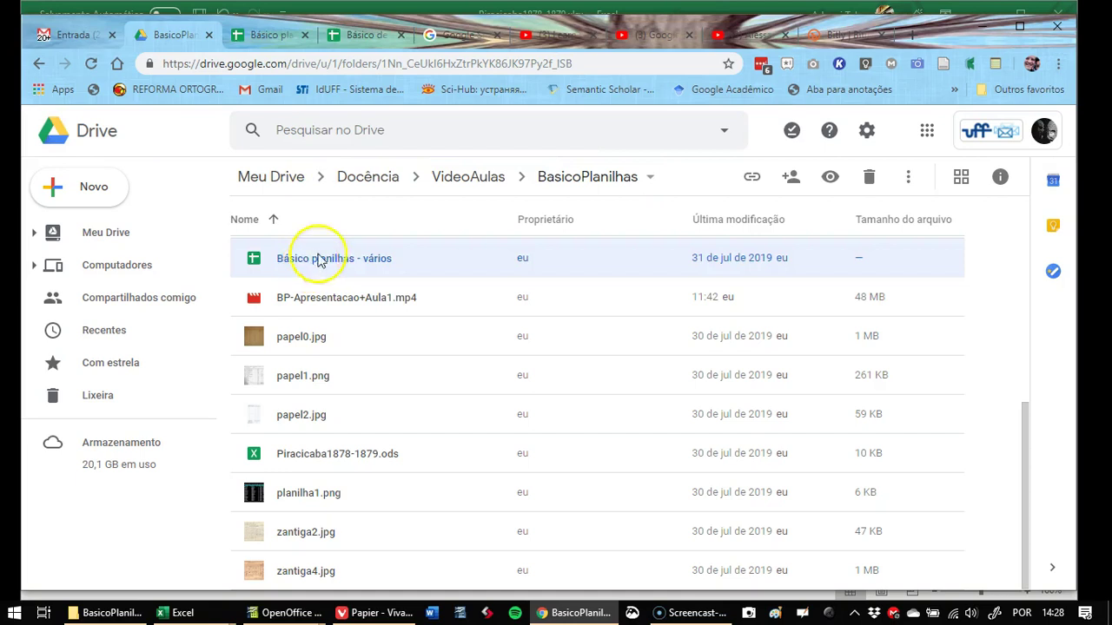
# View the "Básico planilhas - vários" spreadsheet in Google Sheets and return to the BasicoPlanilhas folder on Google Drive
pyautogui.click(265, 35)
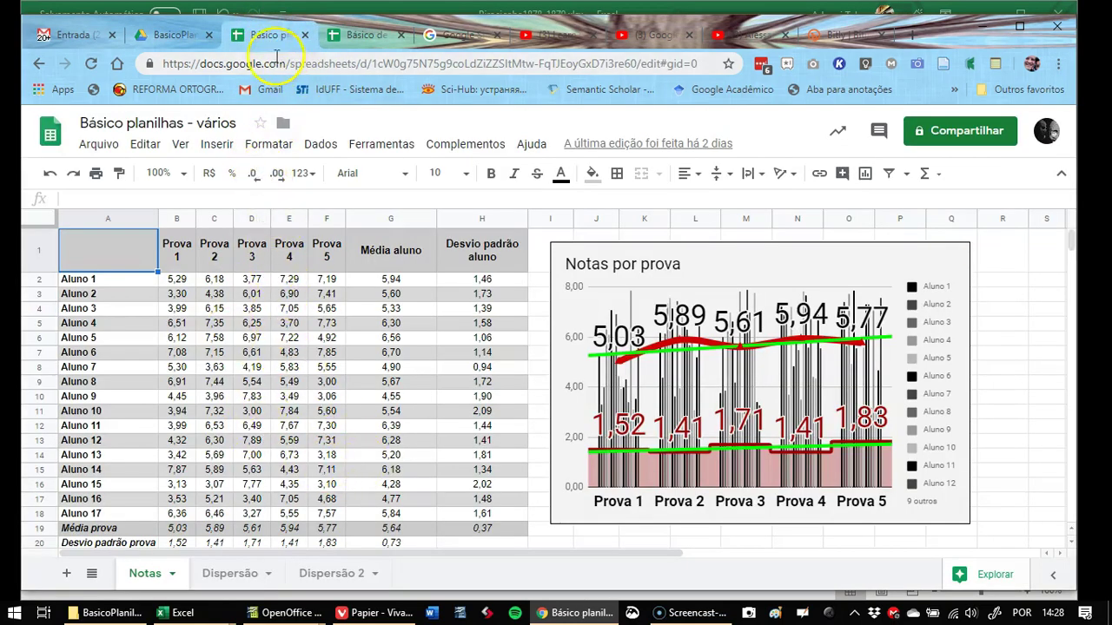
pyautogui.click(174, 35)
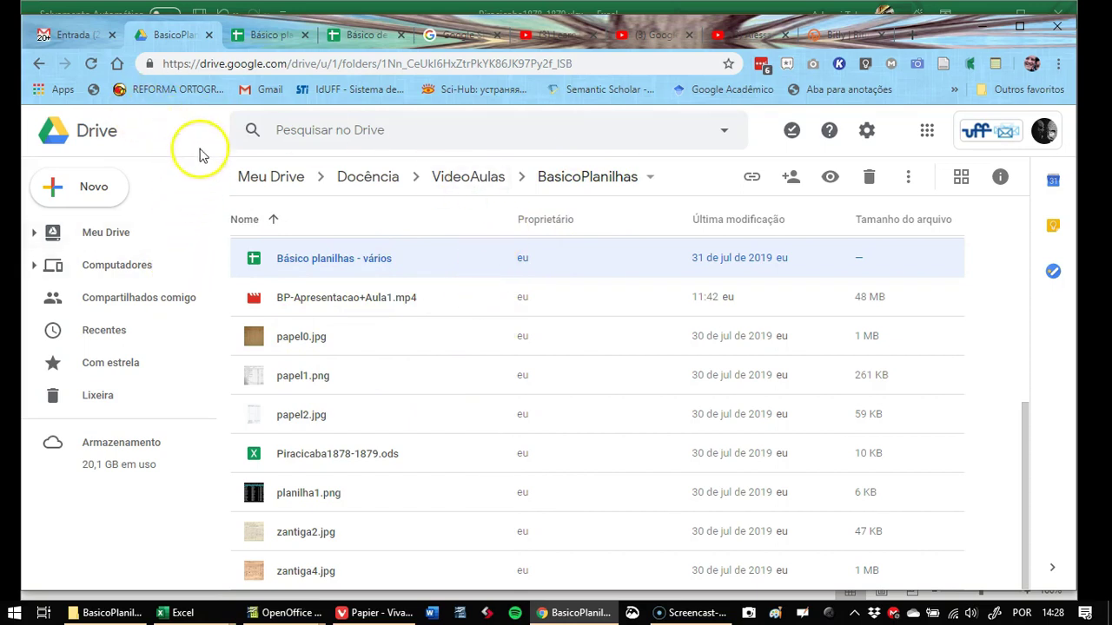
# Preview Piracicaba1878-1879.ods from the Drive folder and display its Planilha3 sheet
pyautogui.click(365, 462)
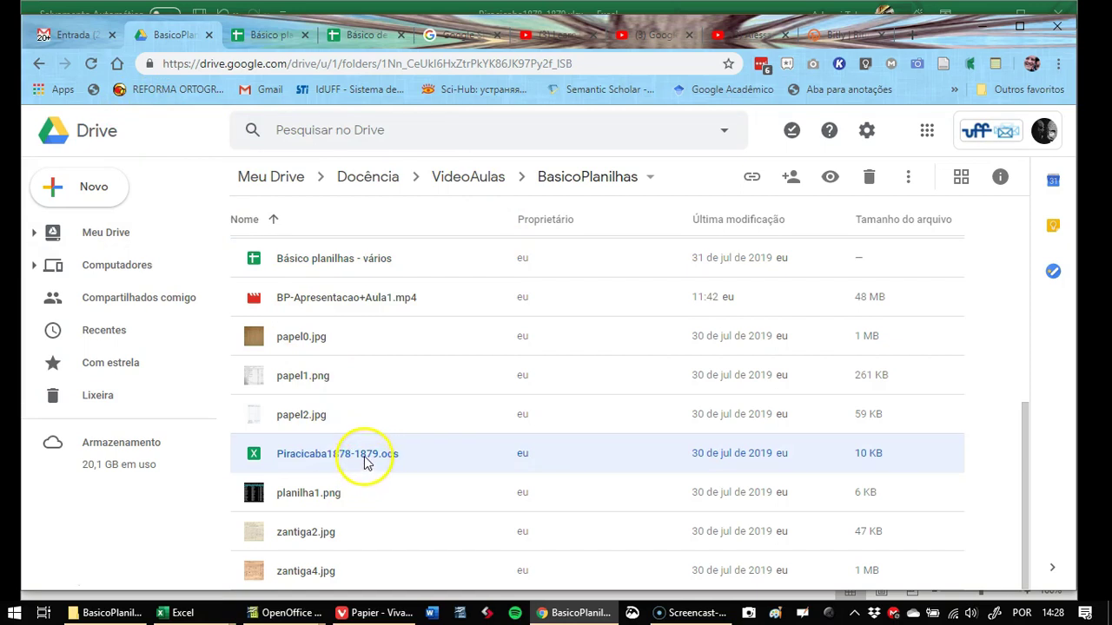
pyautogui.doubleClick(366, 460)
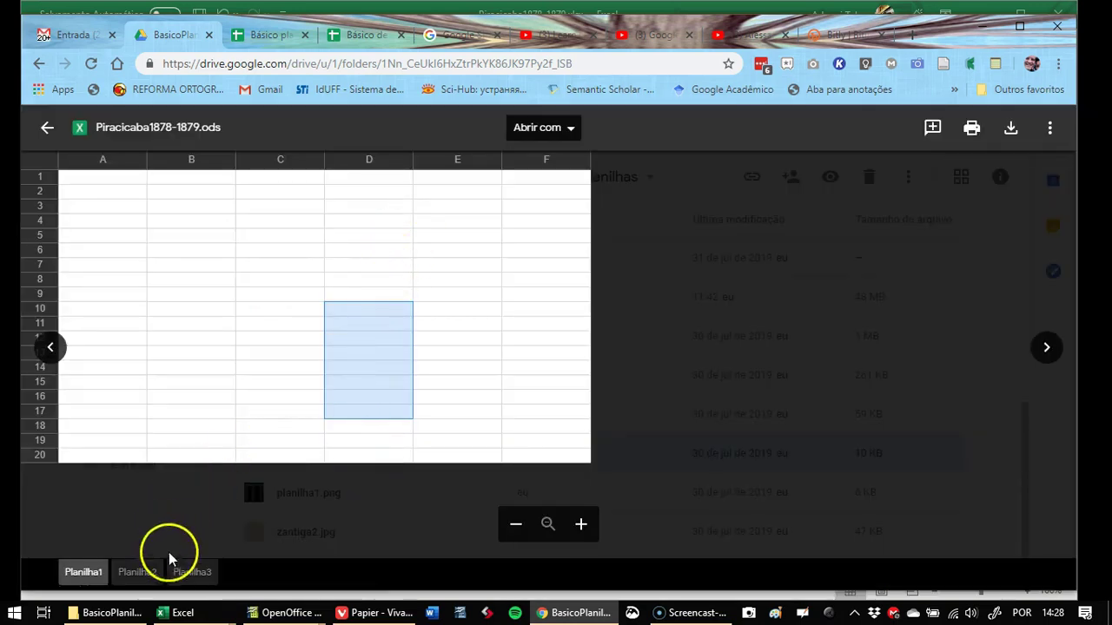
pyautogui.click(139, 575)
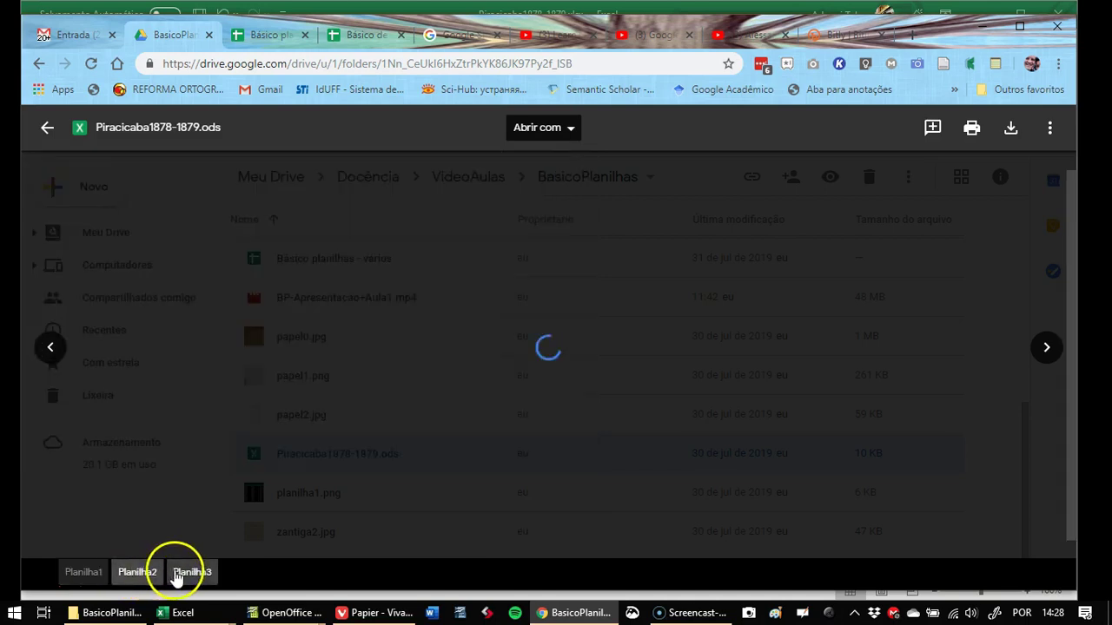
pyautogui.click(186, 575)
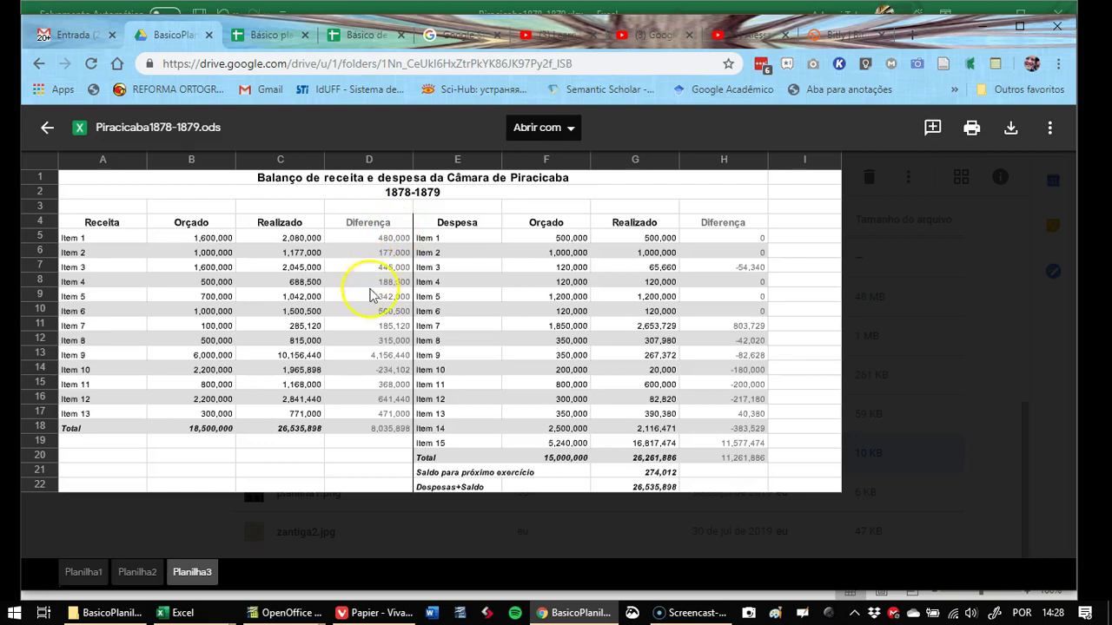
# Try to edit Item 7's Diferença cell under Receita in the Drive preview, and close the preview
pyautogui.click(384, 327)
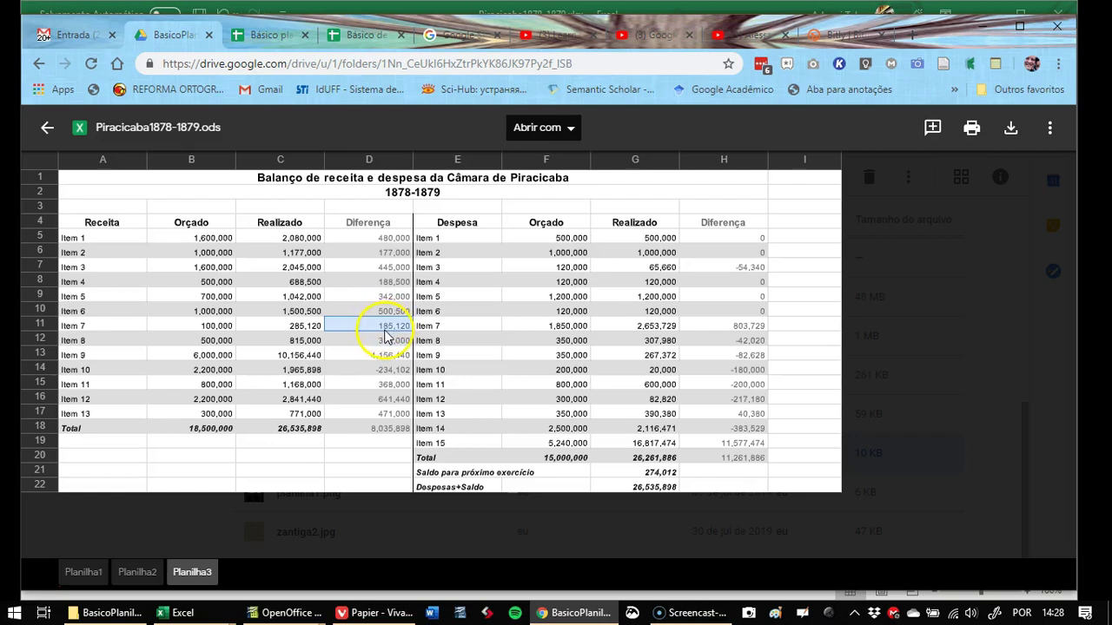
pyautogui.press('d')
pyautogui.press('s')
pyautogui.press('d')
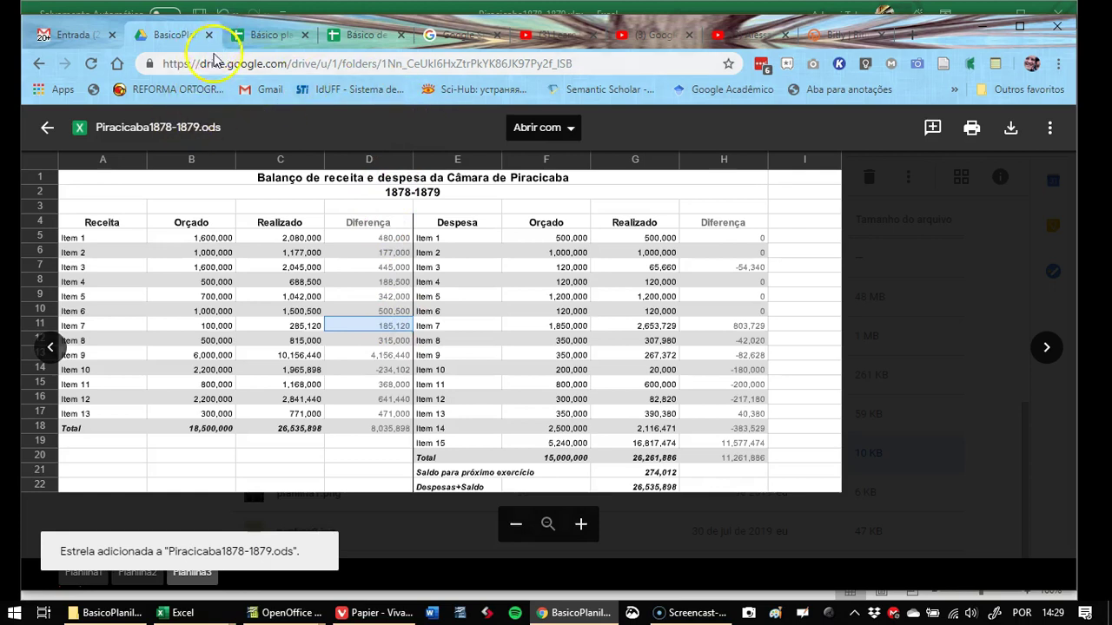
pyautogui.click(47, 127)
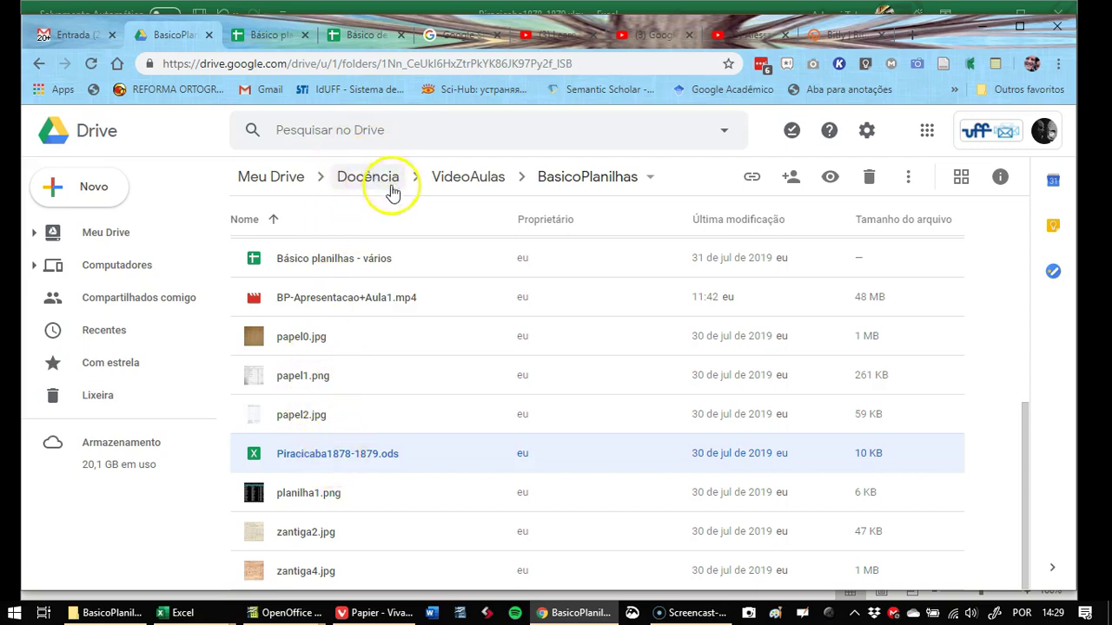
# Open Piracicaba1878-1879.ods from the Drive folder with Google Sheets and display its Planilha3 sheet
pyautogui.click(377, 468)
pyautogui.rightClick(377, 467)
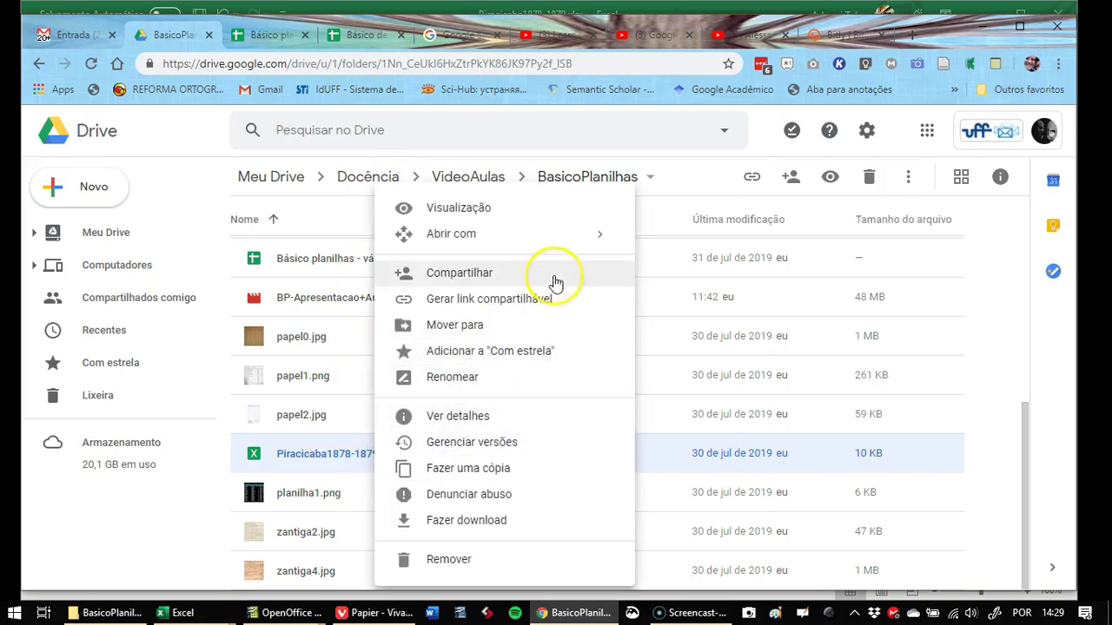
pyautogui.moveTo(568, 241)
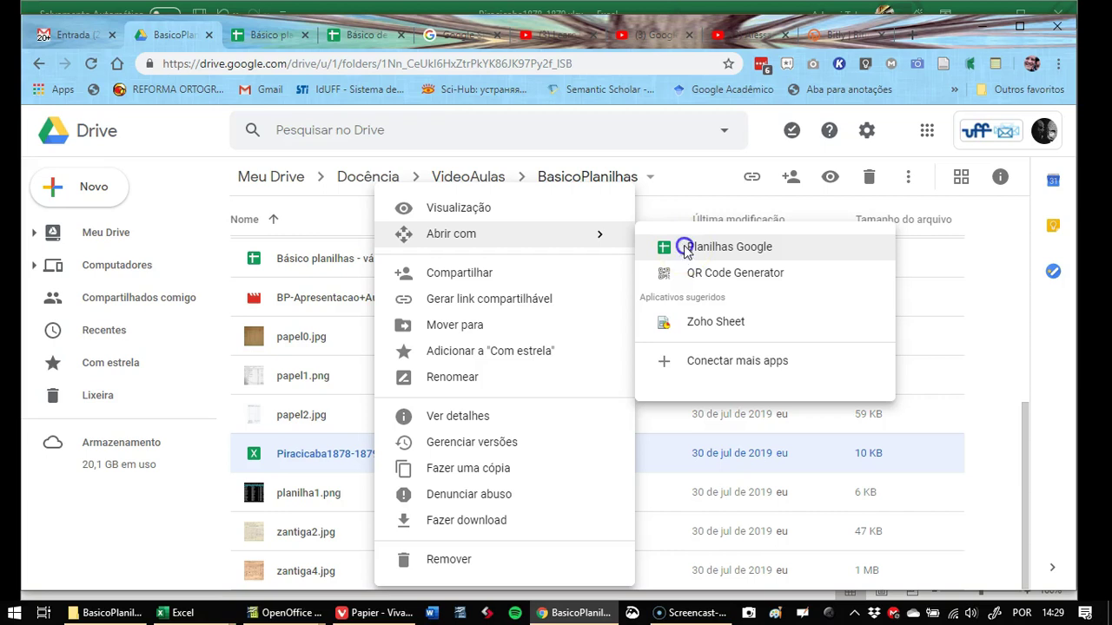
pyautogui.click(684, 248)
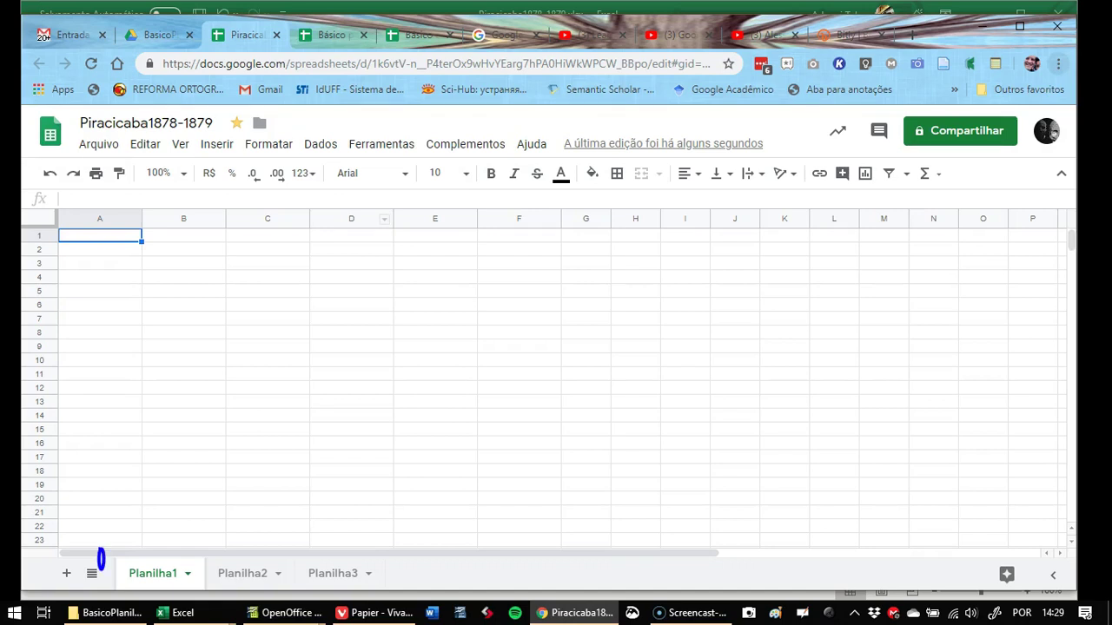
pyautogui.moveTo(98, 549); pyautogui.dragTo(408, 608)
pyautogui.moveTo(383, 499)
pyautogui.mouseDown()
pyautogui.moveTo(384, 565)
pyautogui.moveTo(390, 535)
pyautogui.moveTo(360, 505)
pyautogui.mouseUp()
pyautogui.press('Escape')
pyautogui.click(338, 577)
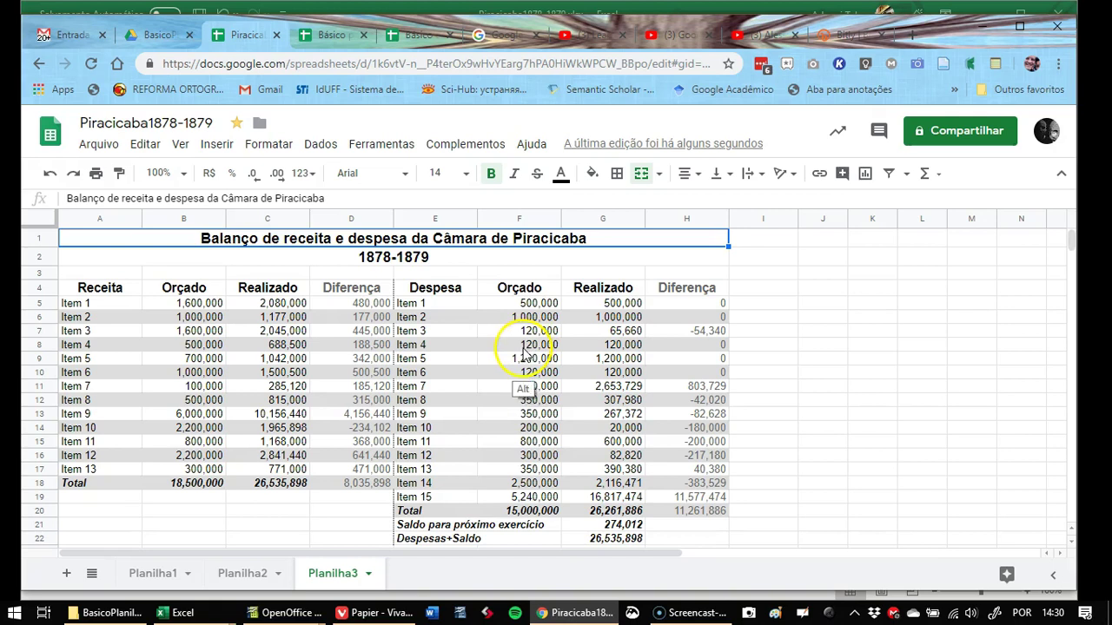
# Compare the sheet with Piracicaba1878-1879.ods in OpenOffice Calc and view the formula of Item 1's Diferença cell back in Google Sheets
pyautogui.hotkey('alt', 'Tab')
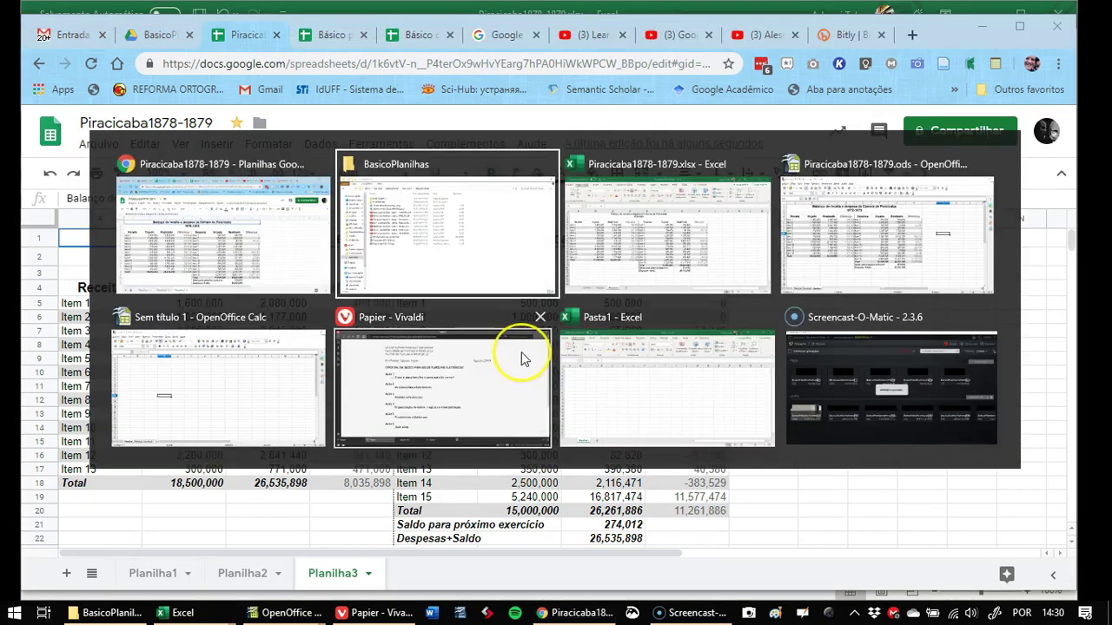
pyautogui.hotkey('alt', 'Tab')
pyautogui.hotkey('alt', 'Tab')
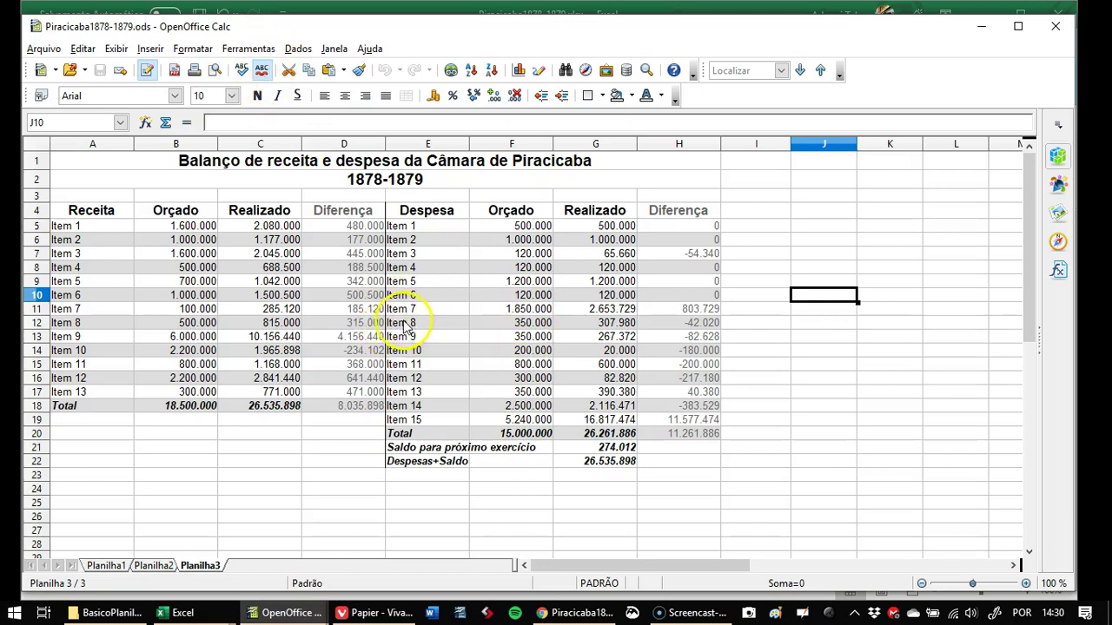
pyautogui.hotkey('alt', 'Tab')
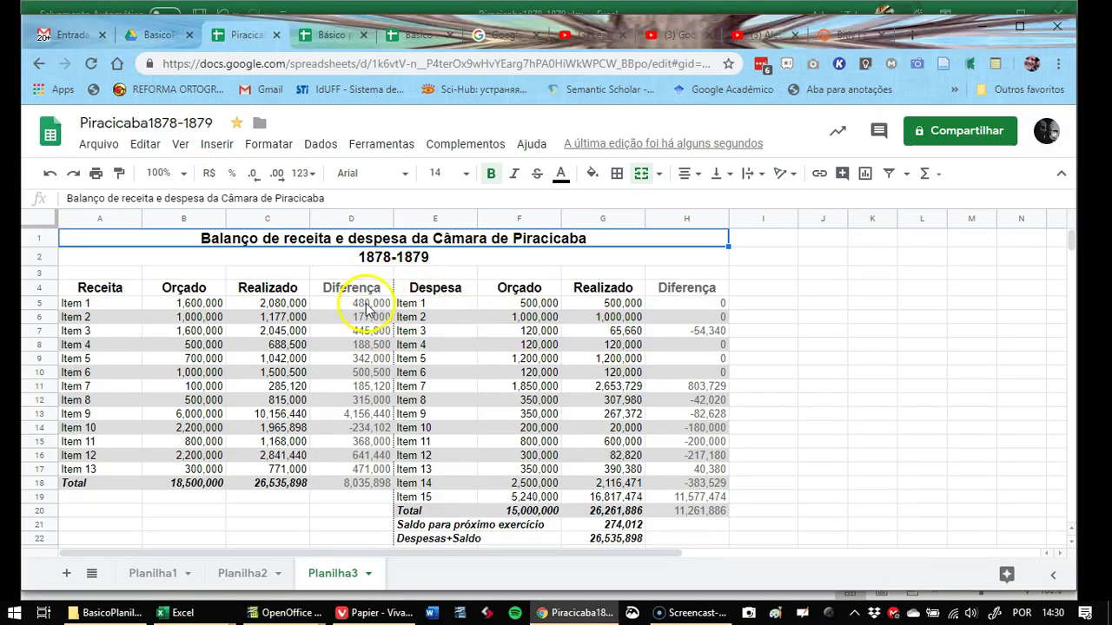
pyautogui.click(366, 306)
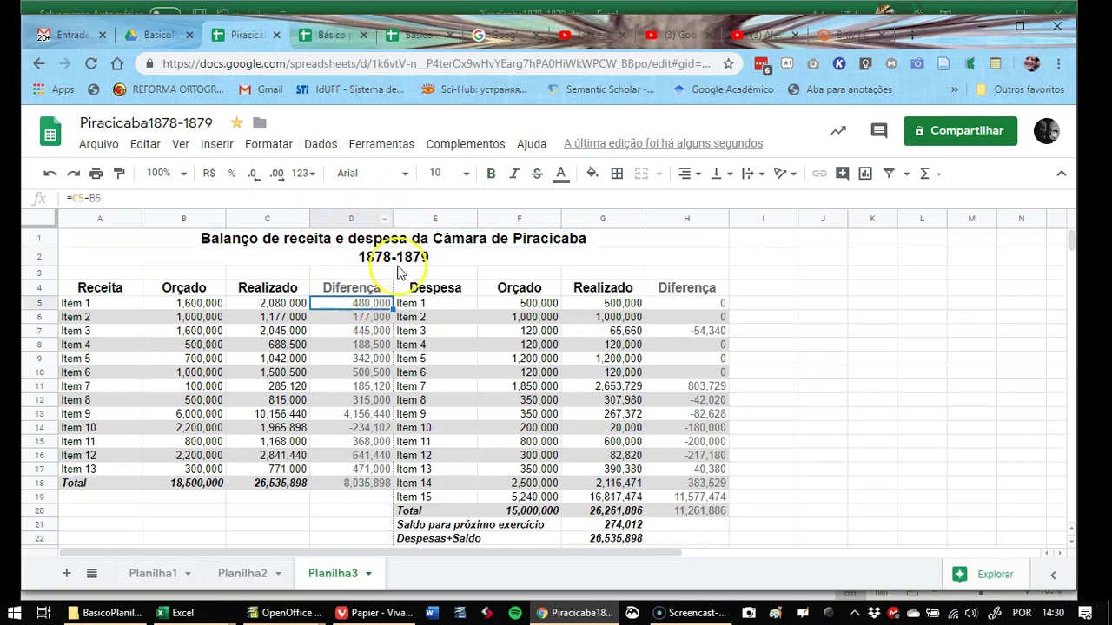
# Set the text colour of the Despesa heading and its Orçado and Realizado headings in row 4 to red
pyautogui.click(459, 295)
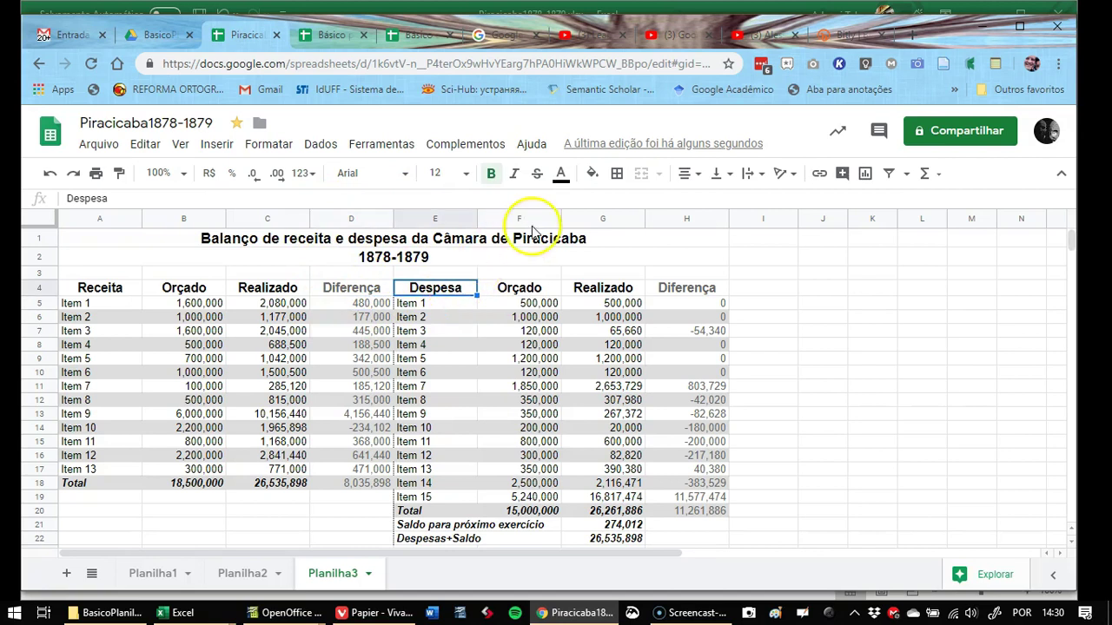
pyautogui.click(560, 173)
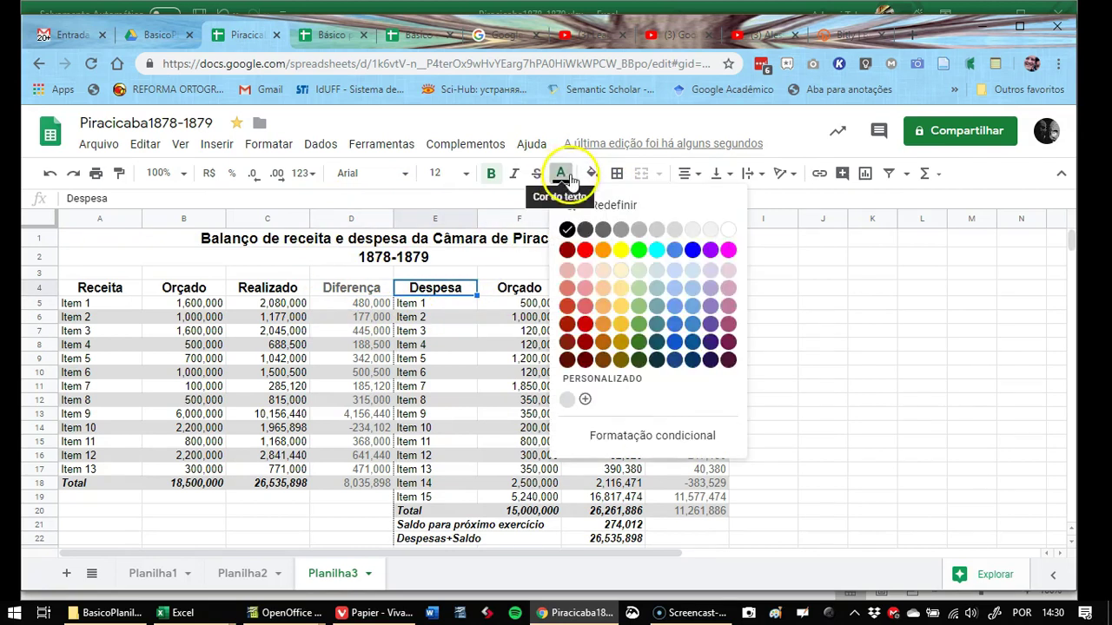
pyautogui.click(584, 250)
pyautogui.click(521, 294)
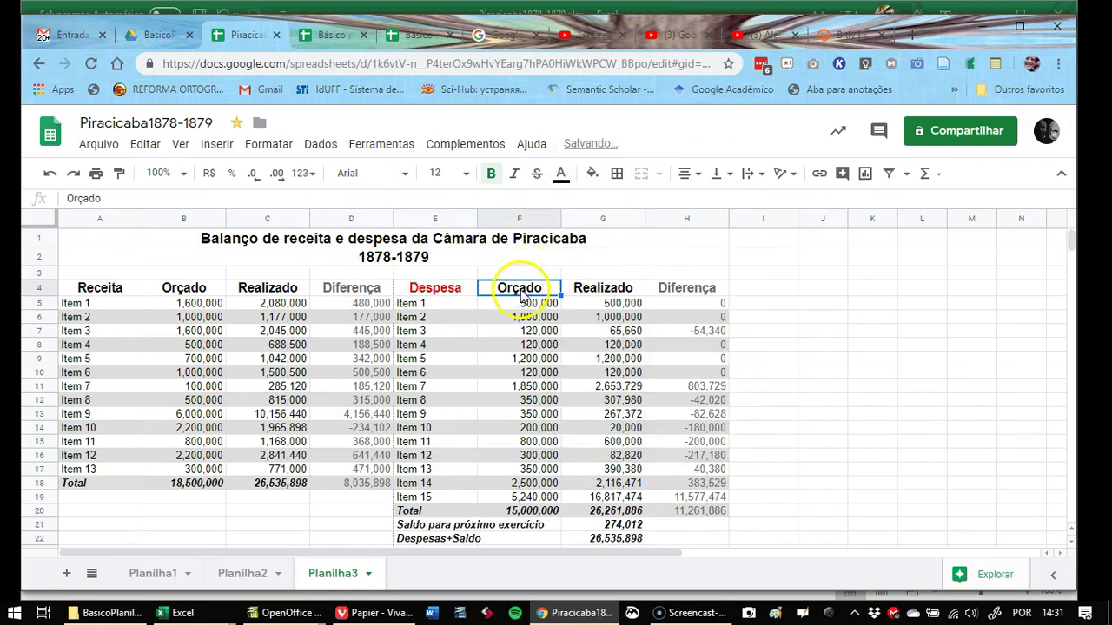
pyautogui.click(560, 173)
pyautogui.click(585, 250)
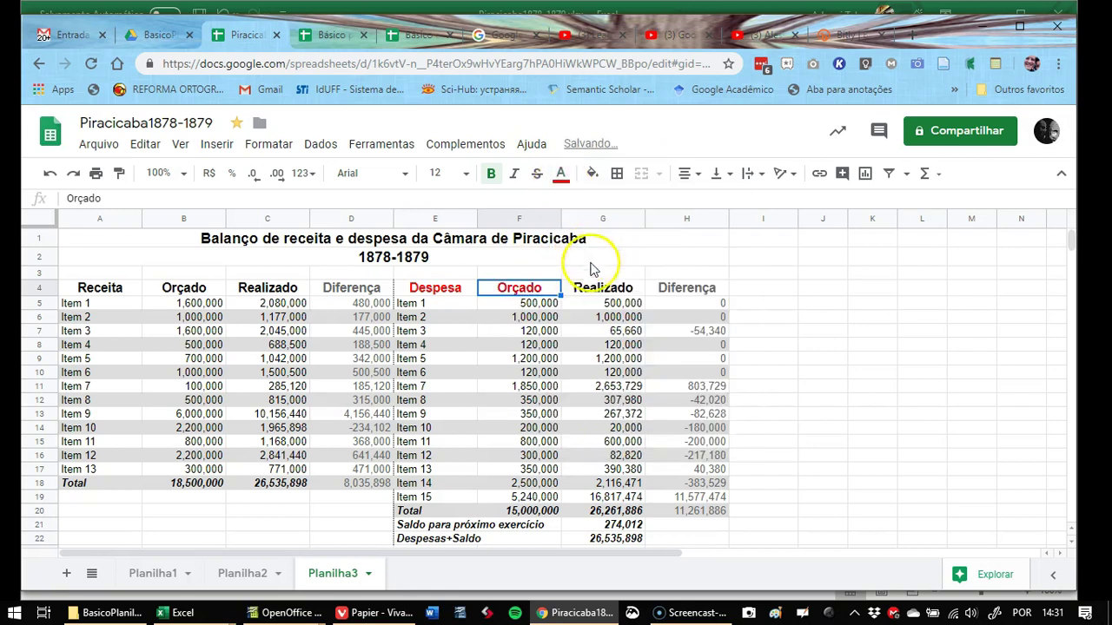
pyautogui.click(587, 289)
pyautogui.click(560, 173)
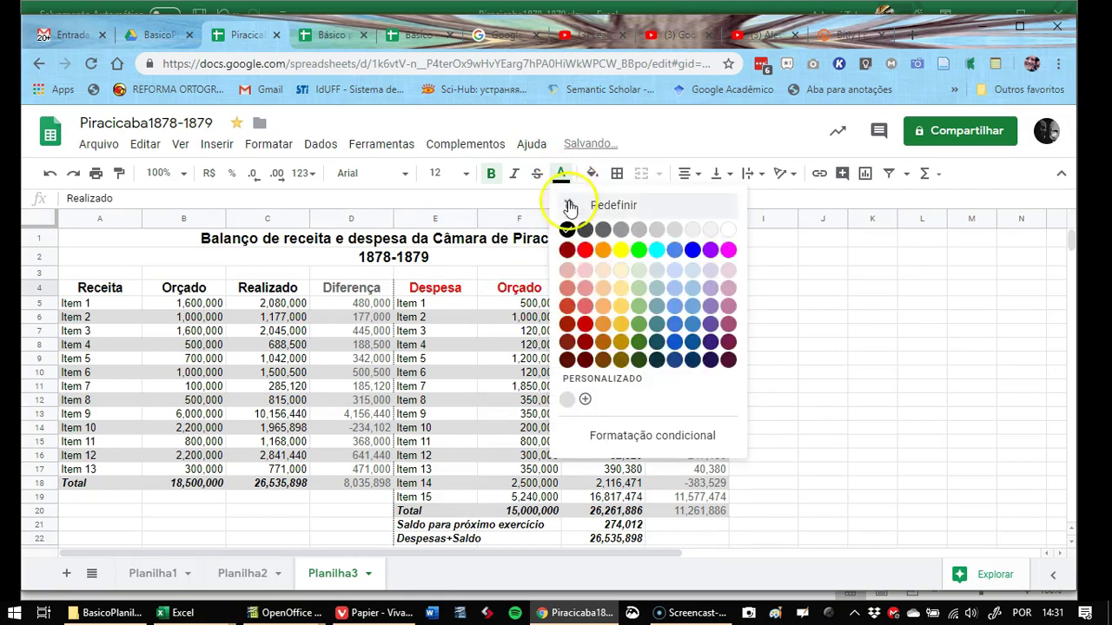
pyautogui.click(585, 250)
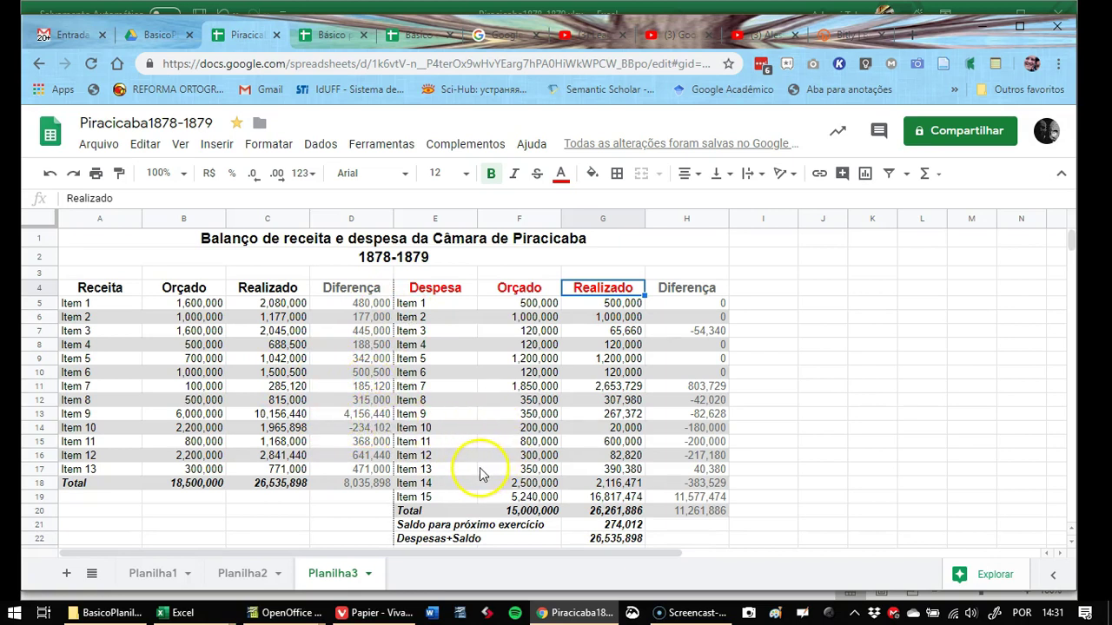
# View the Diferença formulas in D5, D9 and H13, and return to the BasicoPlanilhas folder on Google Drive
pyautogui.click(369, 303)
pyautogui.click(369, 358)
pyautogui.click(686, 414)
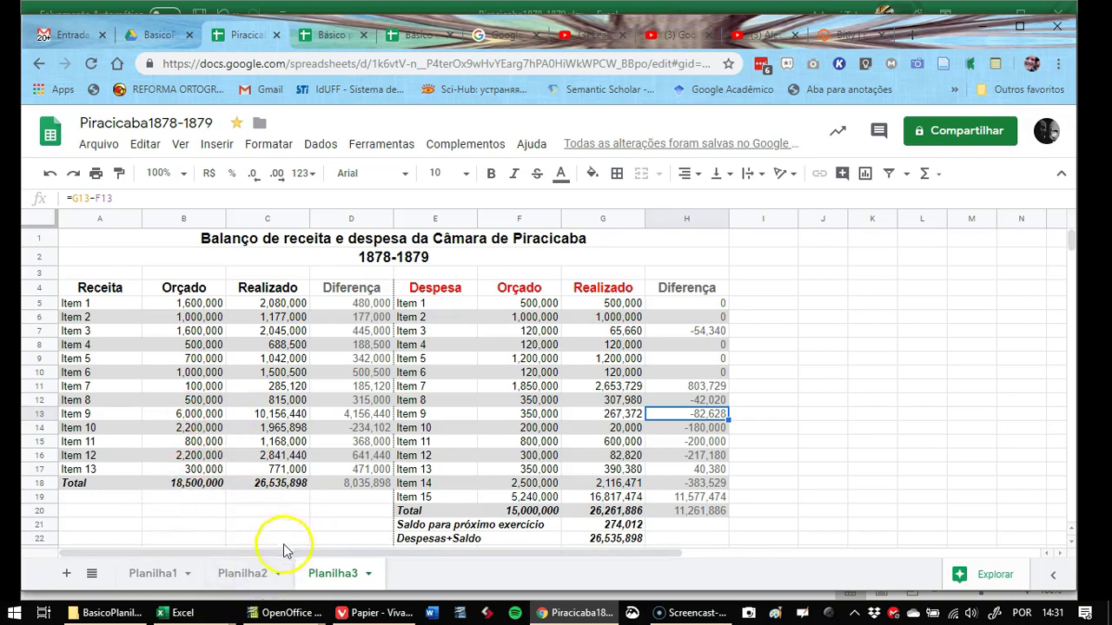
pyautogui.click(162, 35)
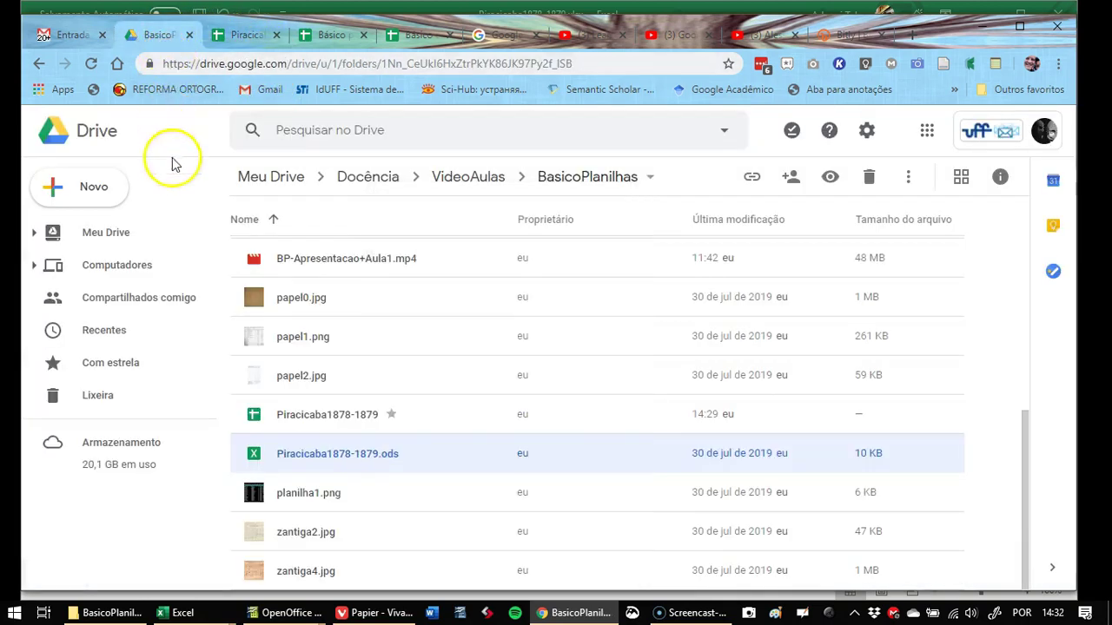
pyautogui.click(90, 189)
pyautogui.click(95, 188)
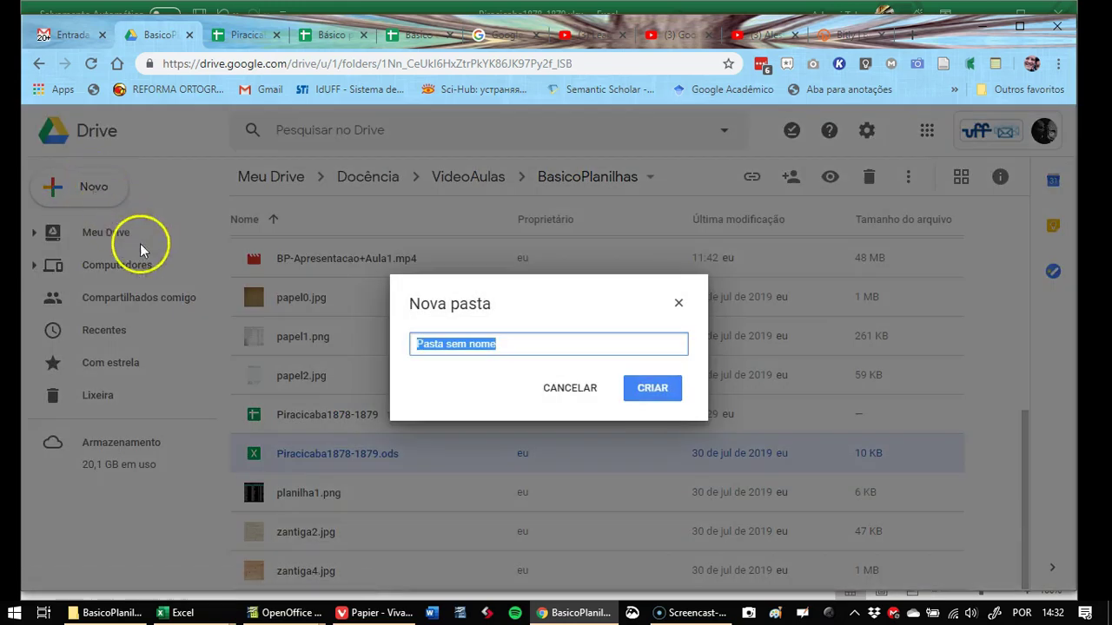
pyautogui.click(569, 391)
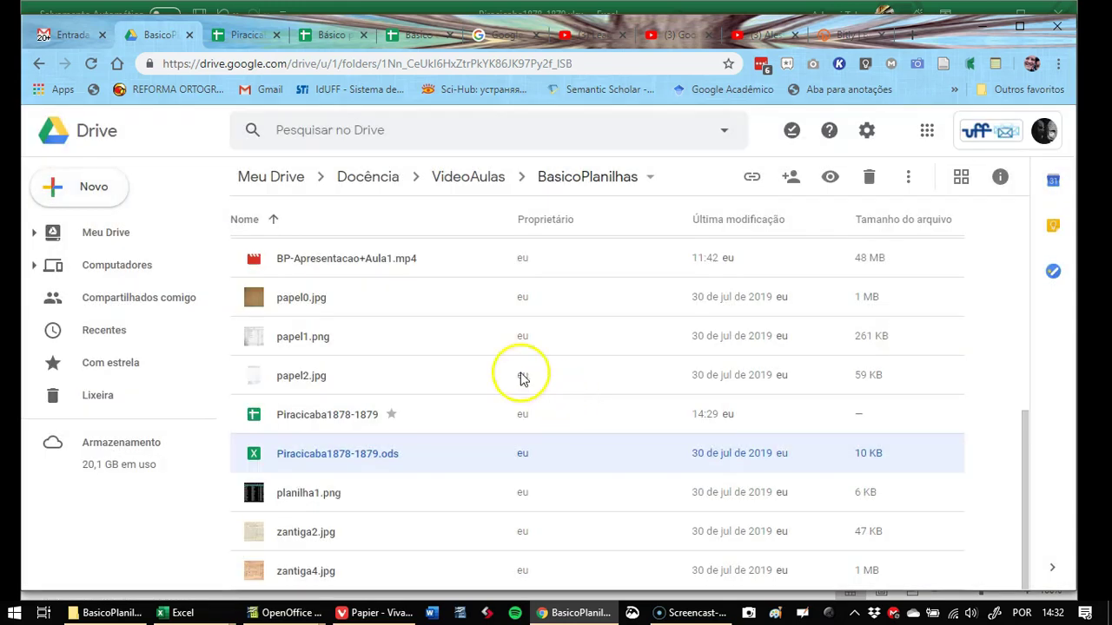
# Create a blank Google Sheets spreadsheet in the BasicoPlanilhas folder
pyautogui.click(95, 186)
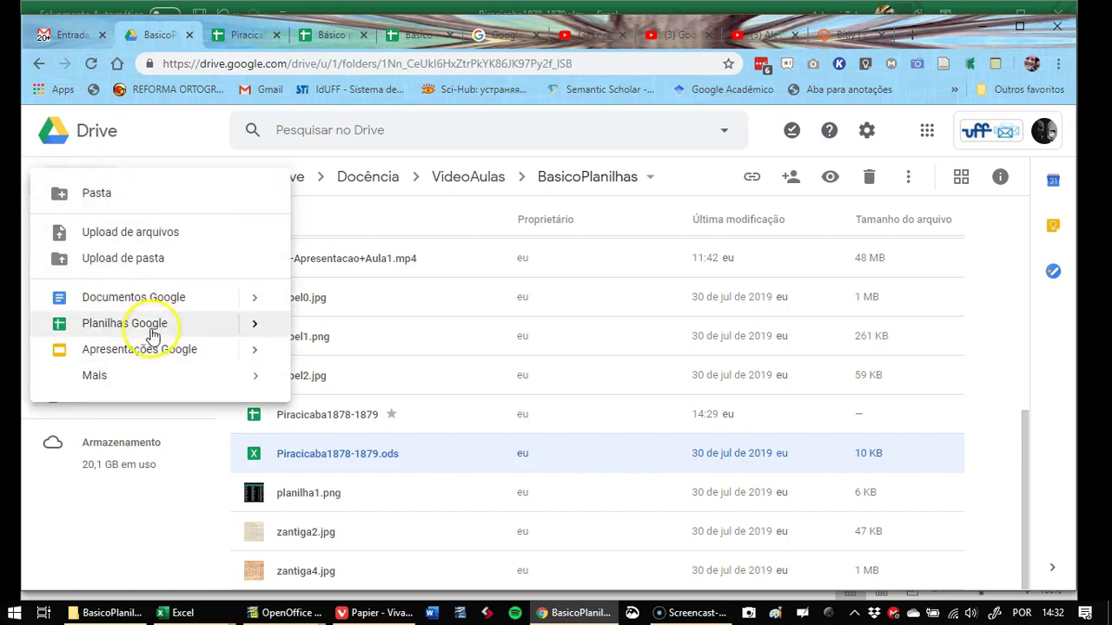
pyautogui.moveTo(255, 323)
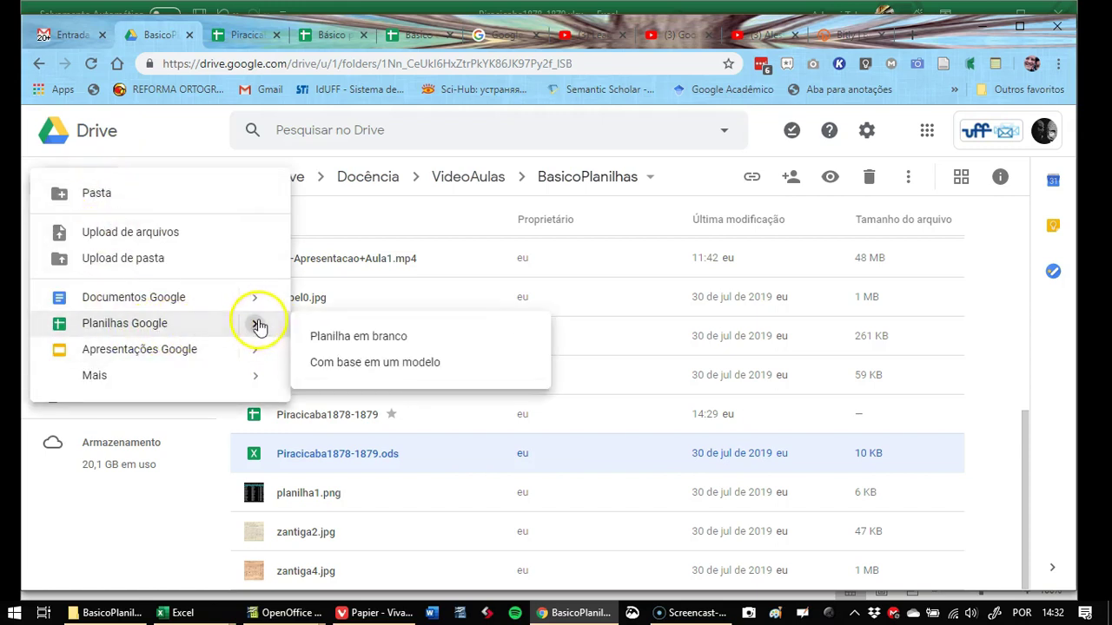
pyautogui.click(358, 339)
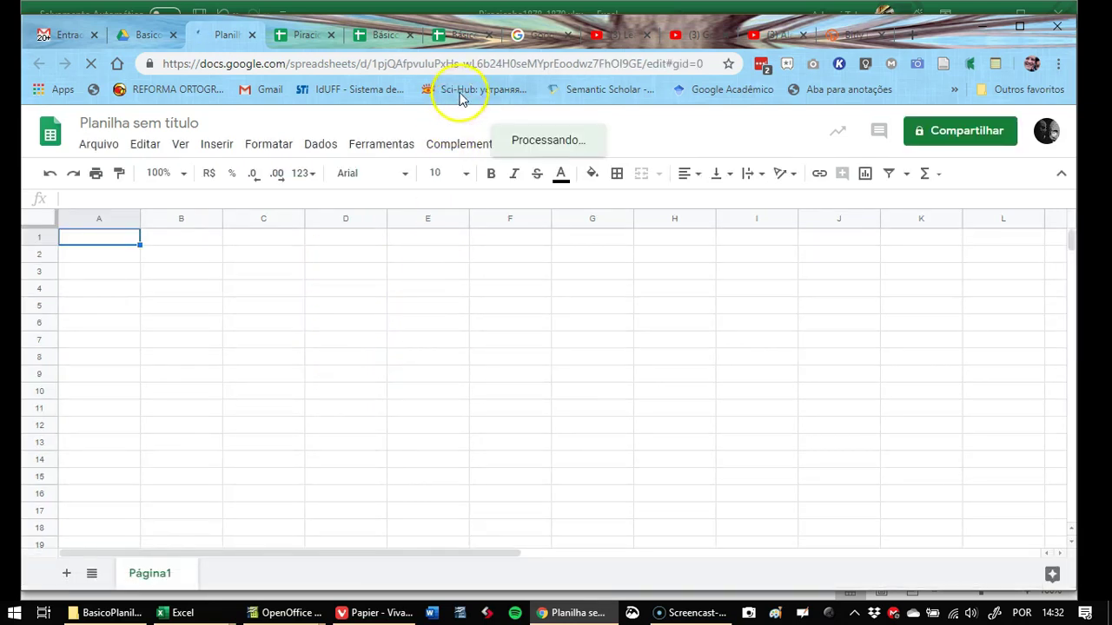
# View the sheet tabs of Piracicaba1878-1879 in Google Sheets and return to the blank untitled spreadsheet
pyautogui.click(304, 34)
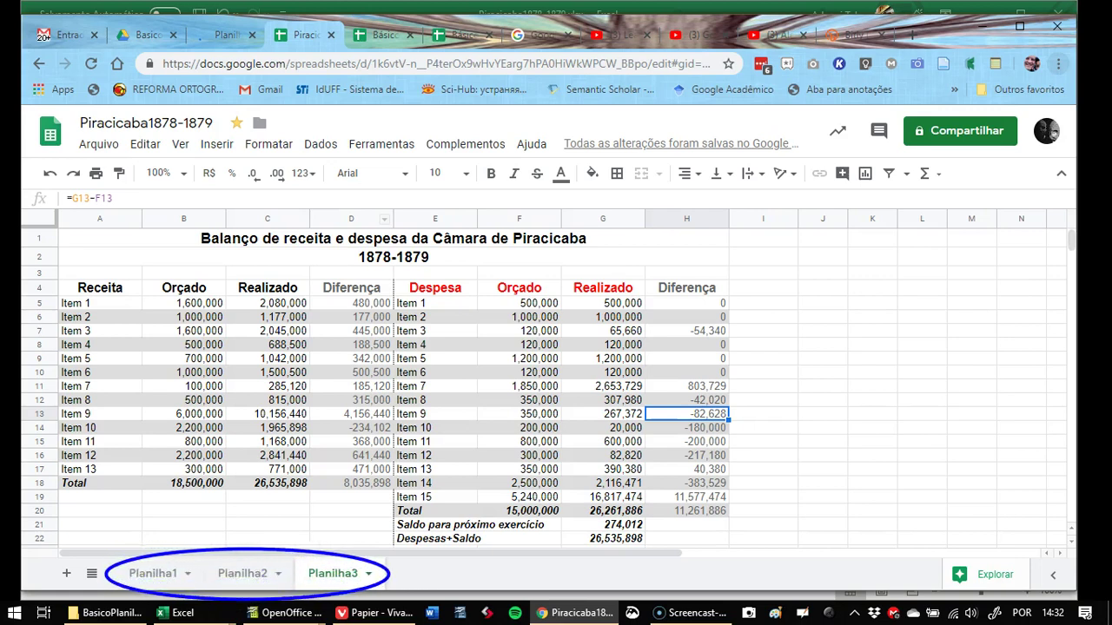
pyautogui.click(228, 35)
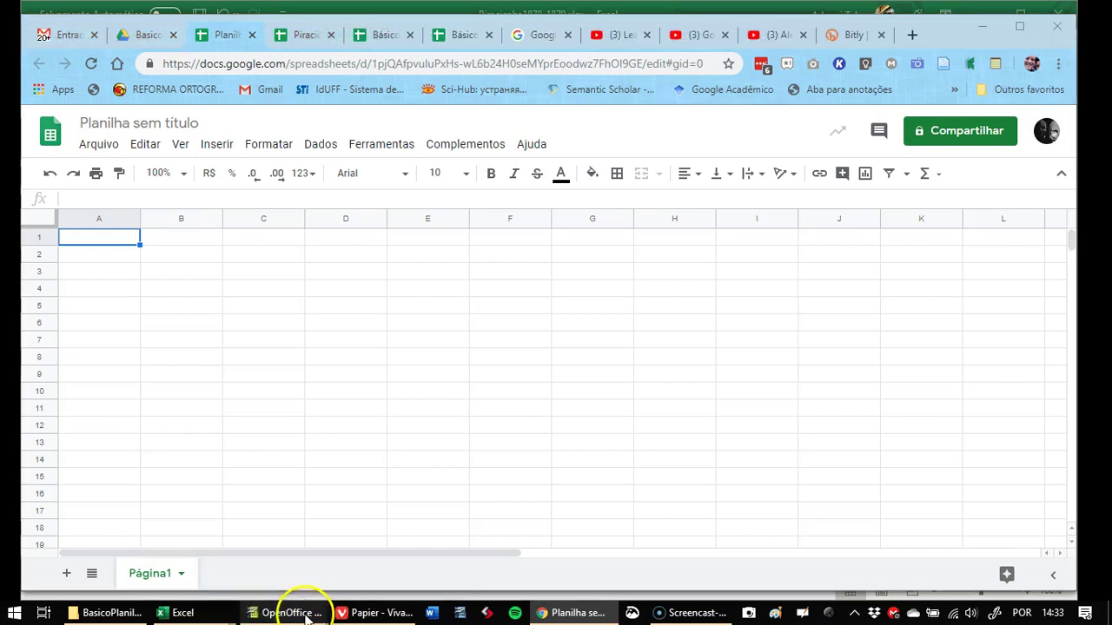
# Switch to Piracicaba1878-1879.ods in OpenOffice Calc and examine its window
pyautogui.moveTo(304, 614)
pyautogui.click(233, 559)
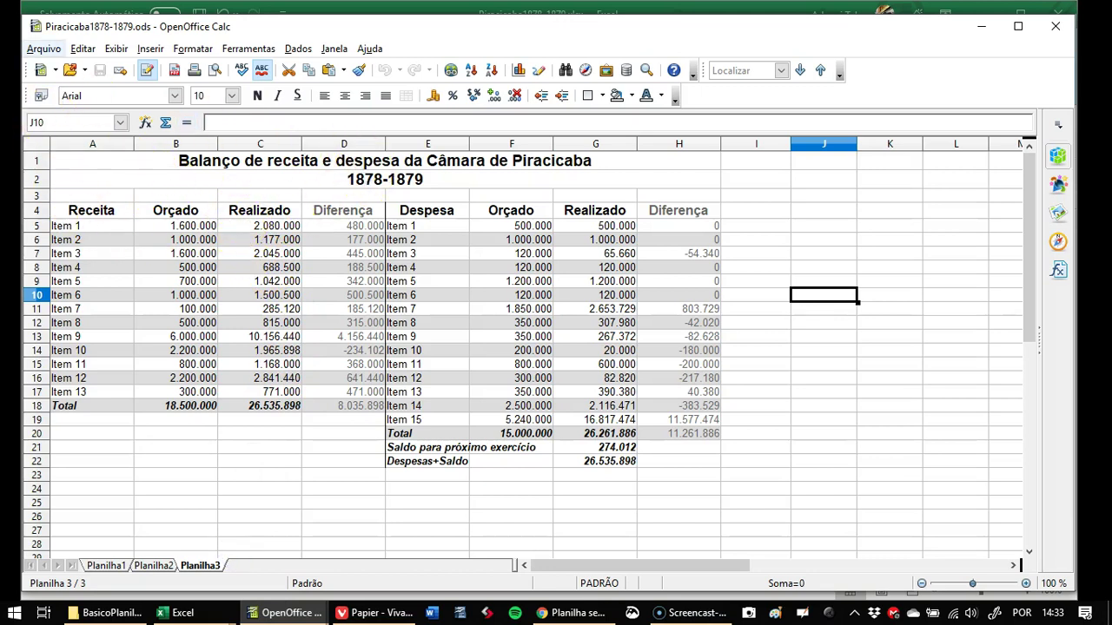
pyautogui.moveTo(86, 156)
pyautogui.mouseDown()
pyautogui.moveTo(585, 196)
pyautogui.moveTo(701, 155)
pyautogui.moveTo(745, 163)
pyautogui.mouseUp()
# Cycle through the open spreadsheet windows to compare the balance in OpenOffice Calc, Excel and Google Sheets
pyautogui.hotkey('alt', 'Tab')
pyautogui.hotkey('alt', 'Tab')
pyautogui.hotkey('alt', 'Tab')
pyautogui.hotkey('alt', 'Tab')
pyautogui.hotkey('alt', 'Tab')
pyautogui.hotkey('alt', 'Tab')
pyautogui.hotkey('alt', 'Tab')
pyautogui.hotkey('alt', 'Tab')
pyautogui.hotkey('alt', 'Tab')
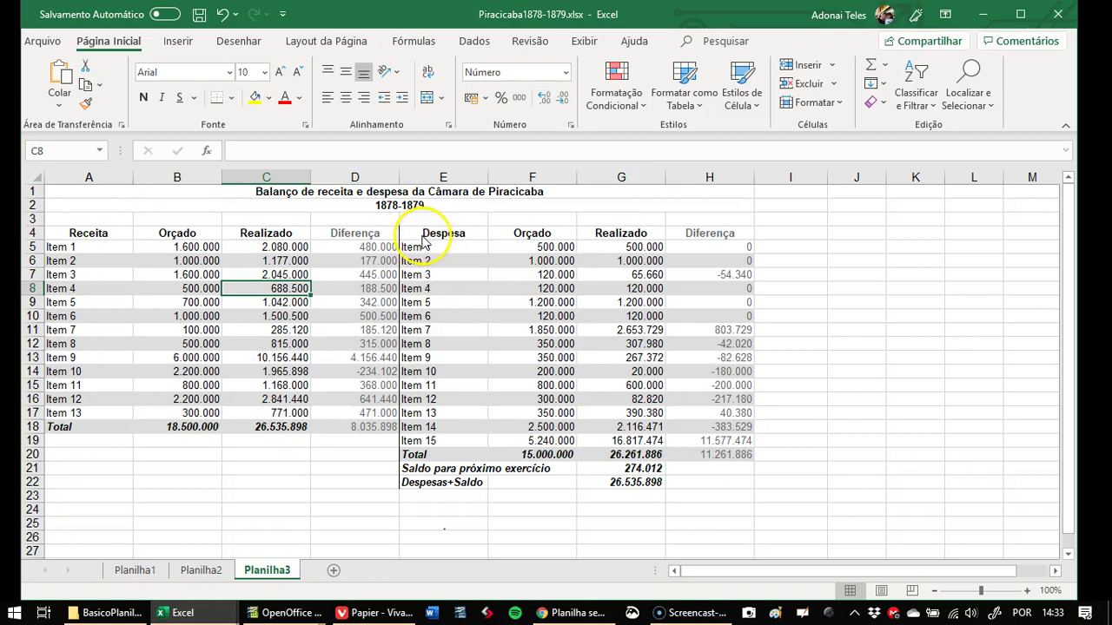
# Switch to Piracicaba1878-1879 in Google Sheets and examine its column letters and row numbers
pyautogui.hotkey('alt', 'Tab')
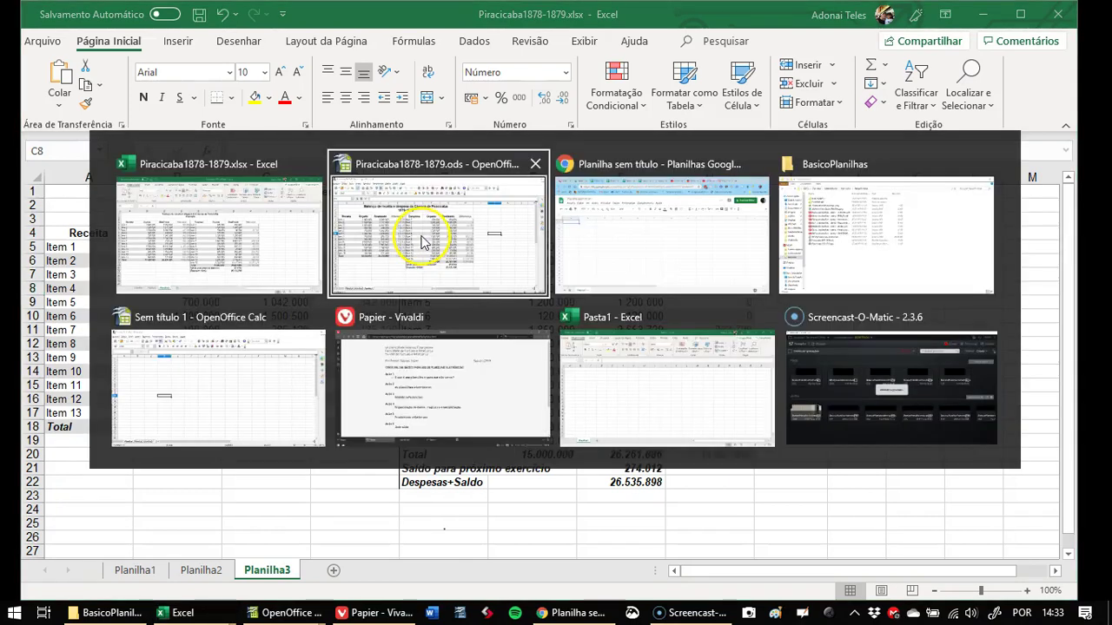
pyautogui.hotkey('alt', 'Tab')
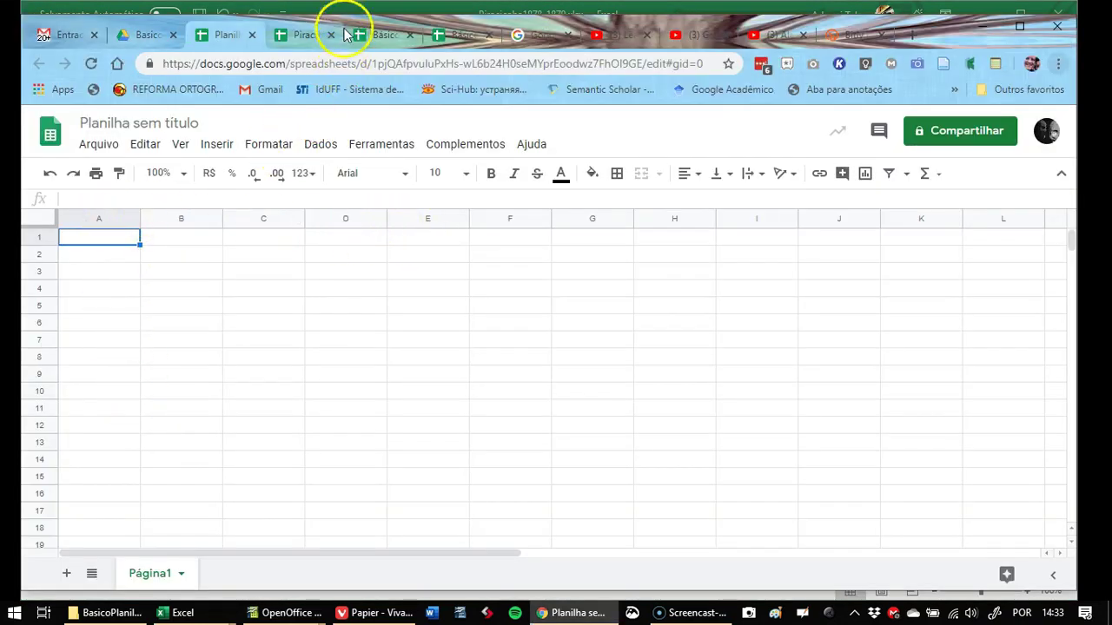
pyautogui.click(301, 37)
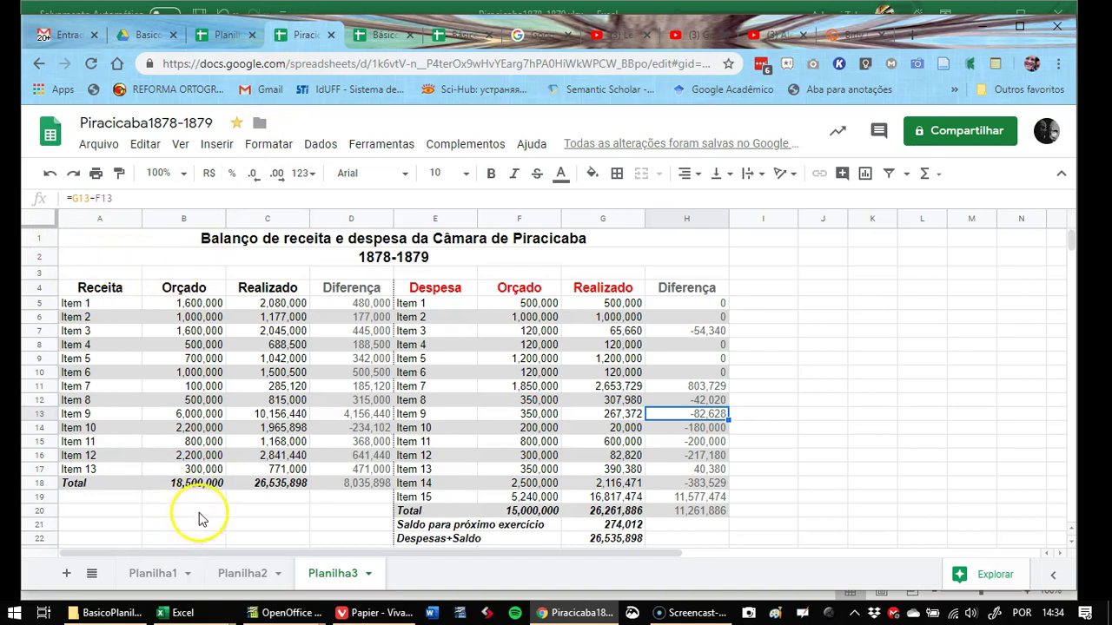
pyautogui.moveTo(71, 235)
pyautogui.mouseDown()
pyautogui.moveTo(537, 258)
pyautogui.moveTo(638, 238)
pyautogui.mouseUp()
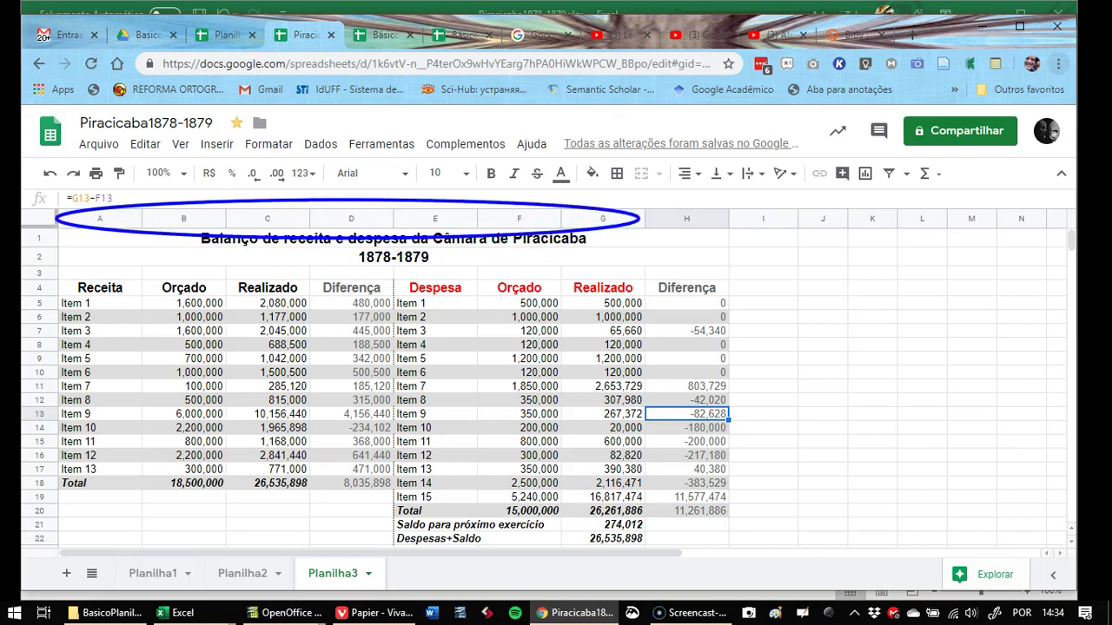
pyautogui.moveTo(26, 225)
pyautogui.mouseDown()
pyautogui.moveTo(9, 340)
pyautogui.moveTo(39, 528)
pyautogui.moveTo(62, 575)
pyautogui.mouseUp()
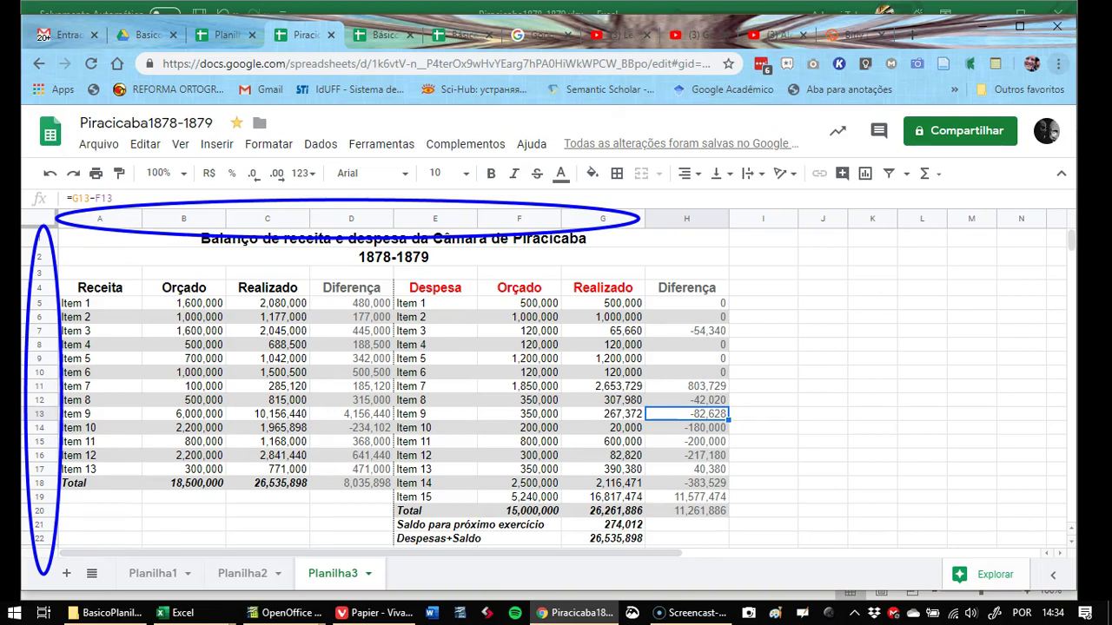
# Check the BasicoPlanilhas folder on Google Drive, and view Planilha1, Planilha2 and Planilha3 of Piracicaba1878-1879 in Google Sheets
pyautogui.click(144, 35)
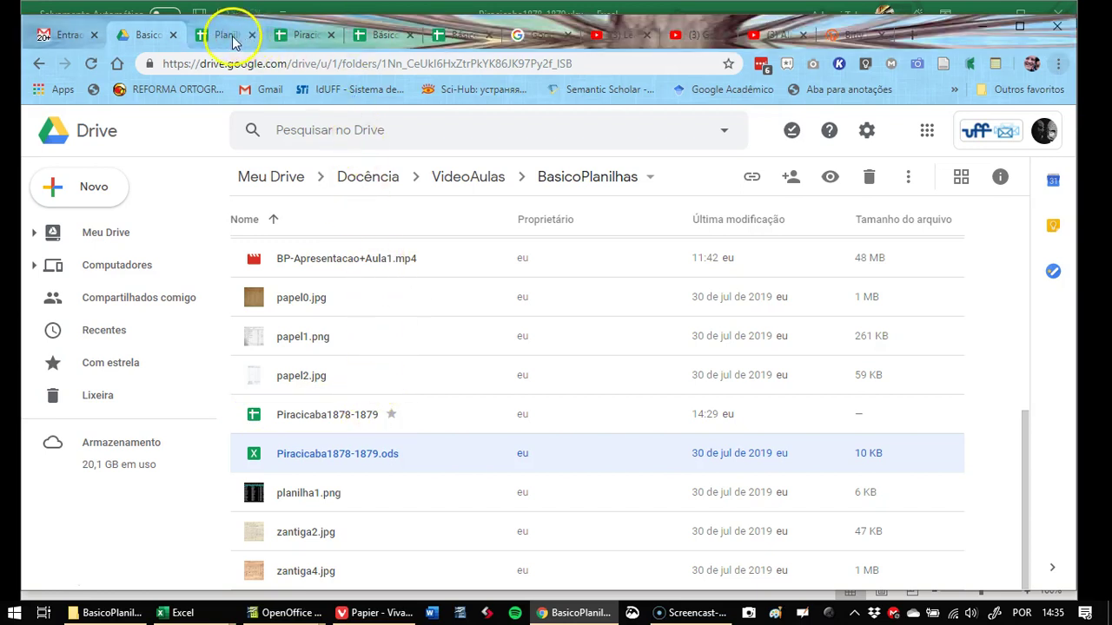
pyautogui.click(295, 35)
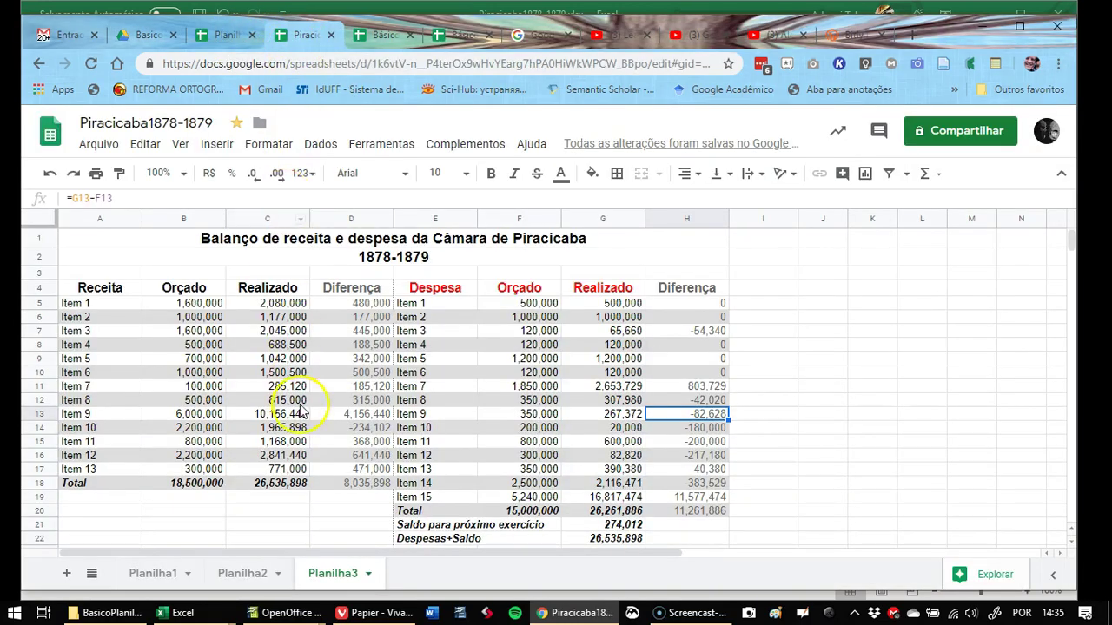
pyautogui.click(156, 575)
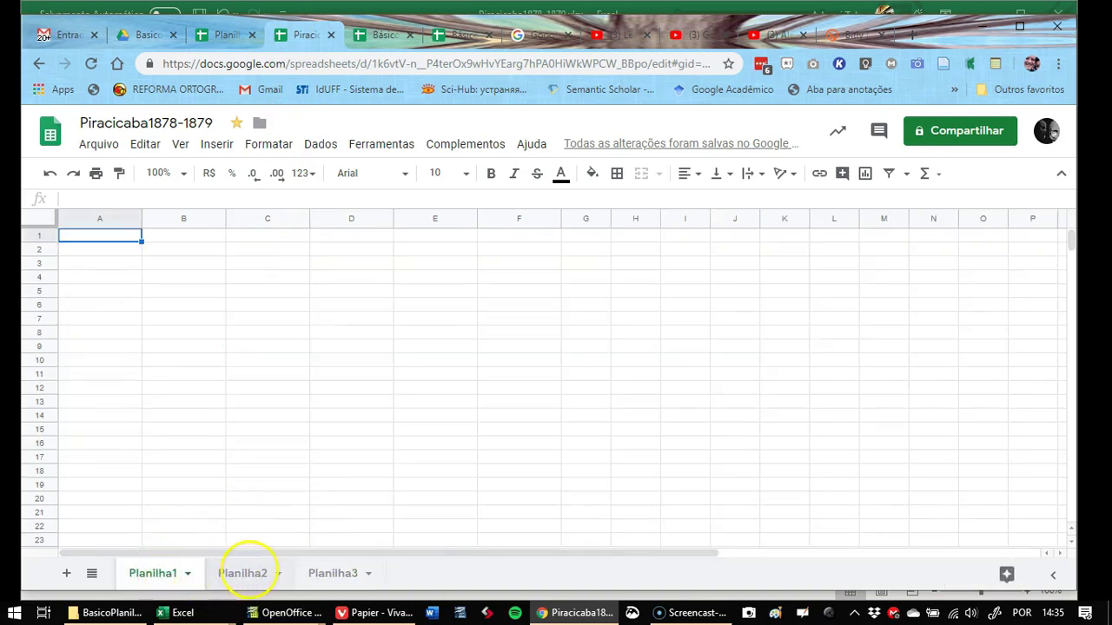
pyautogui.click(246, 573)
pyautogui.click(333, 577)
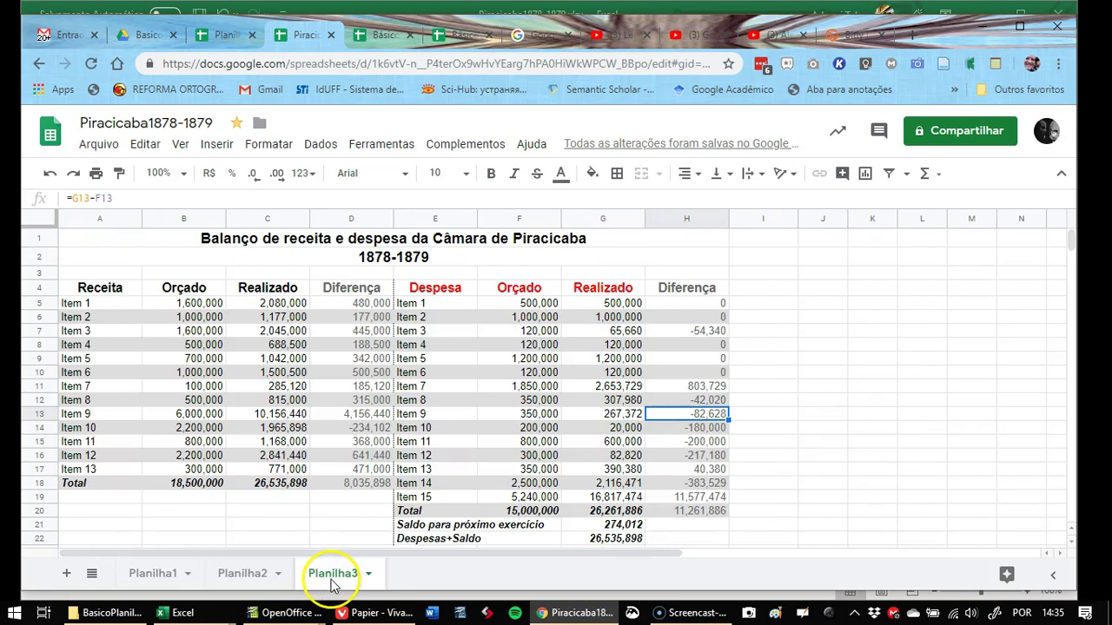
pyautogui.click(242, 577)
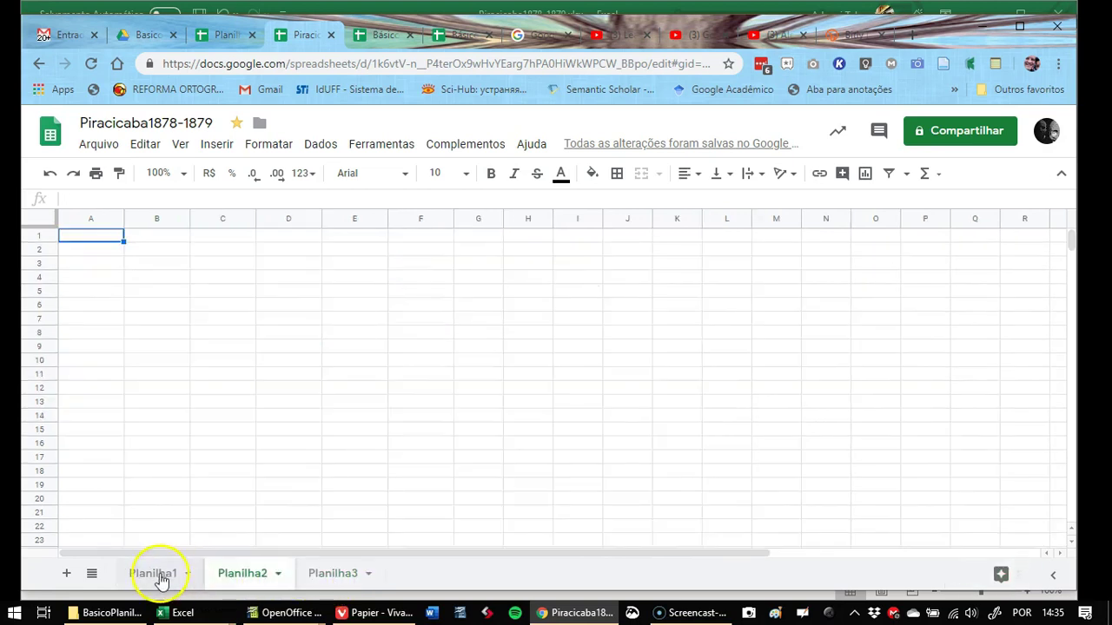
pyautogui.click(154, 573)
pyautogui.click(243, 576)
pyautogui.click(321, 580)
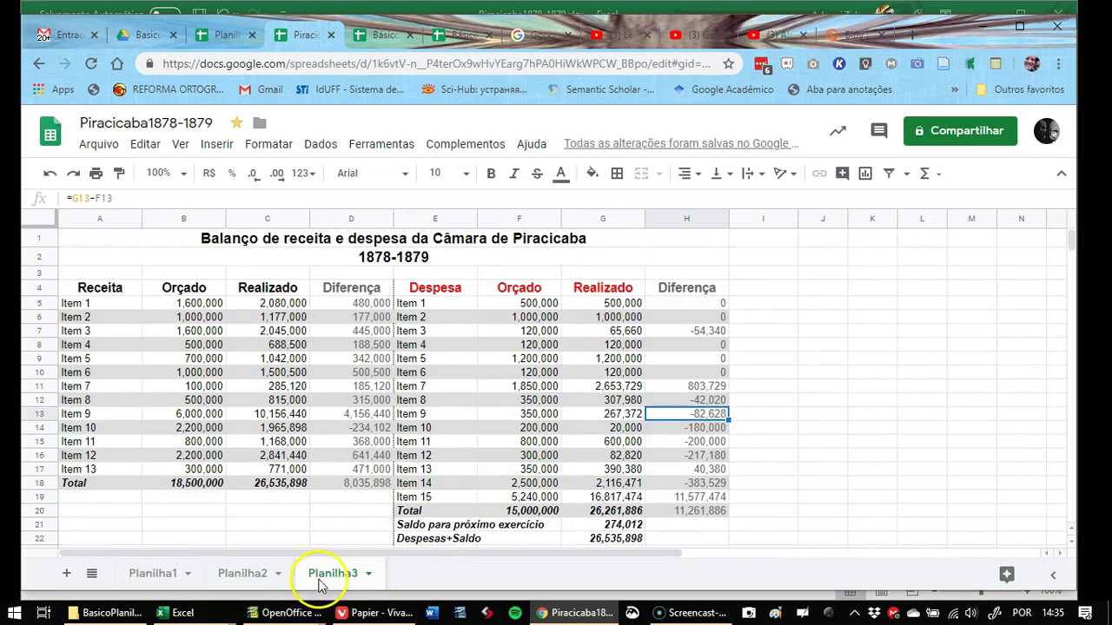
pyautogui.click(252, 580)
pyautogui.click(161, 577)
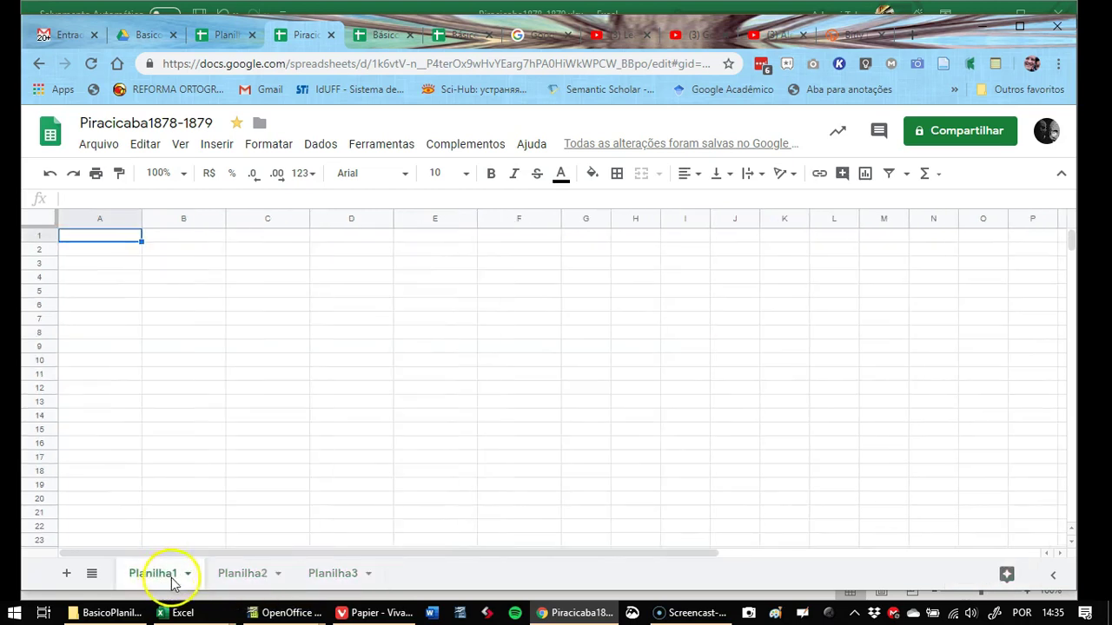
pyautogui.click(338, 580)
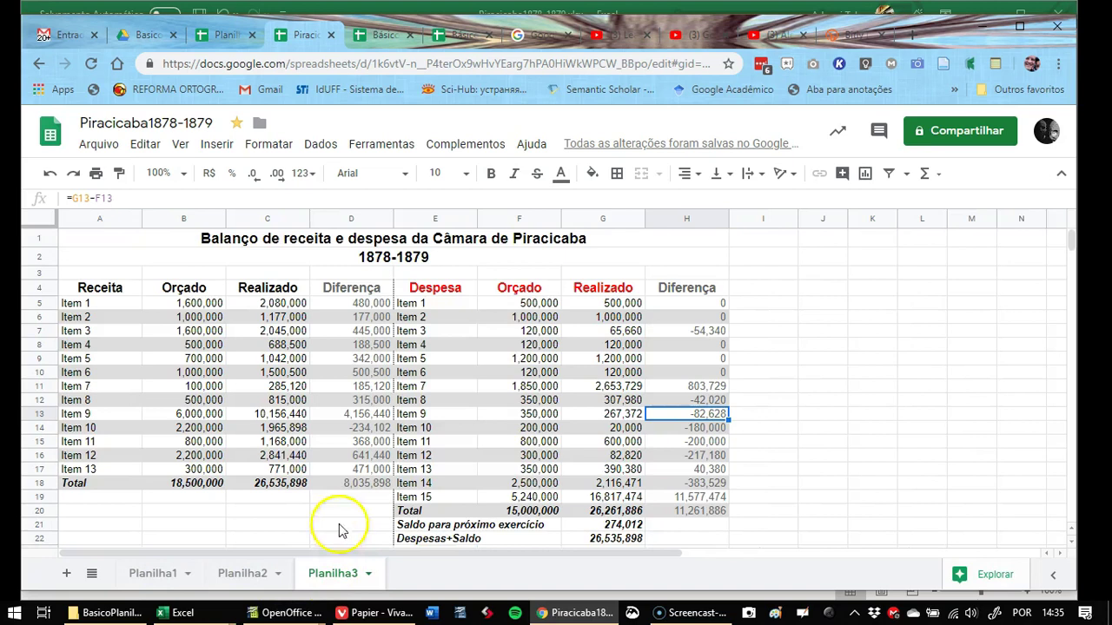
# Return to the BasicoPlanilhas folder on Google Drive and select the converted Piracicaba1878-1879 spreadsheet
pyautogui.click(222, 34)
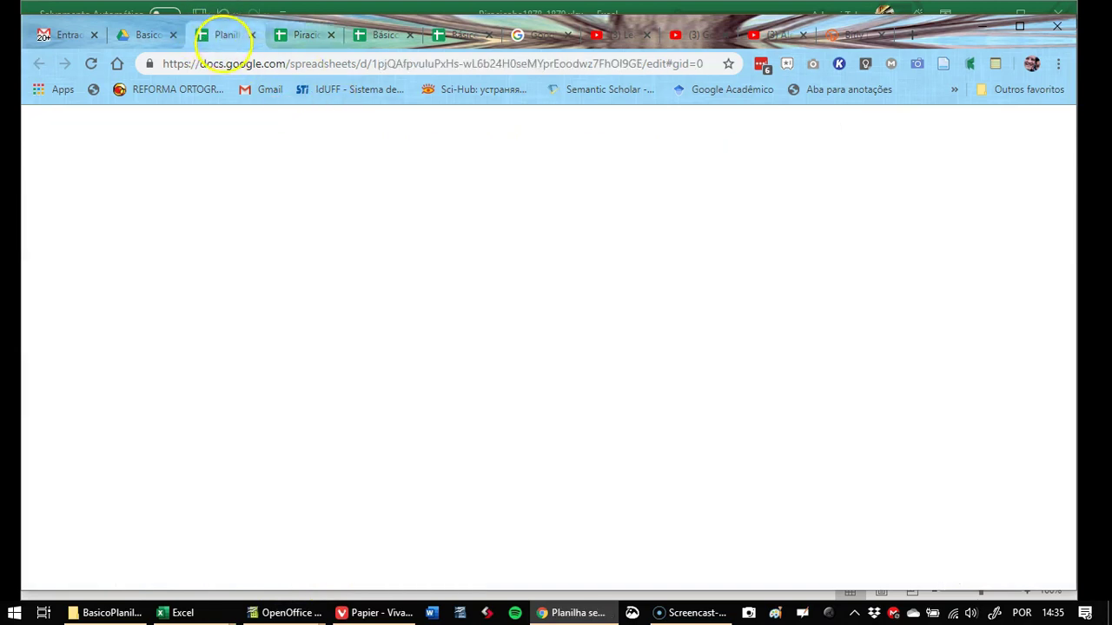
pyautogui.click(146, 35)
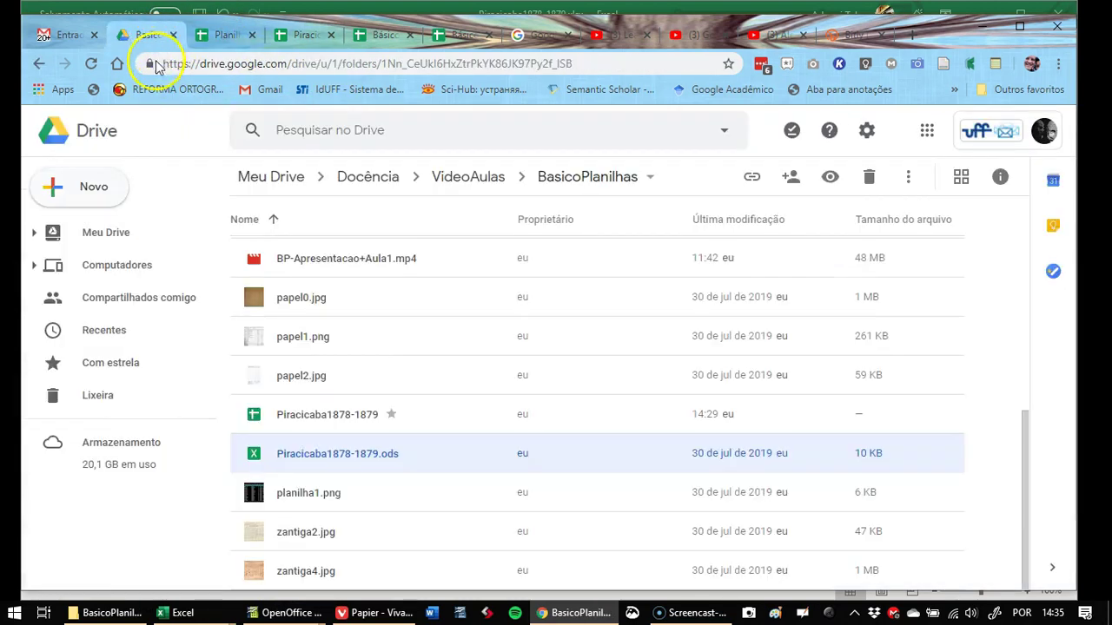
pyautogui.click(313, 426)
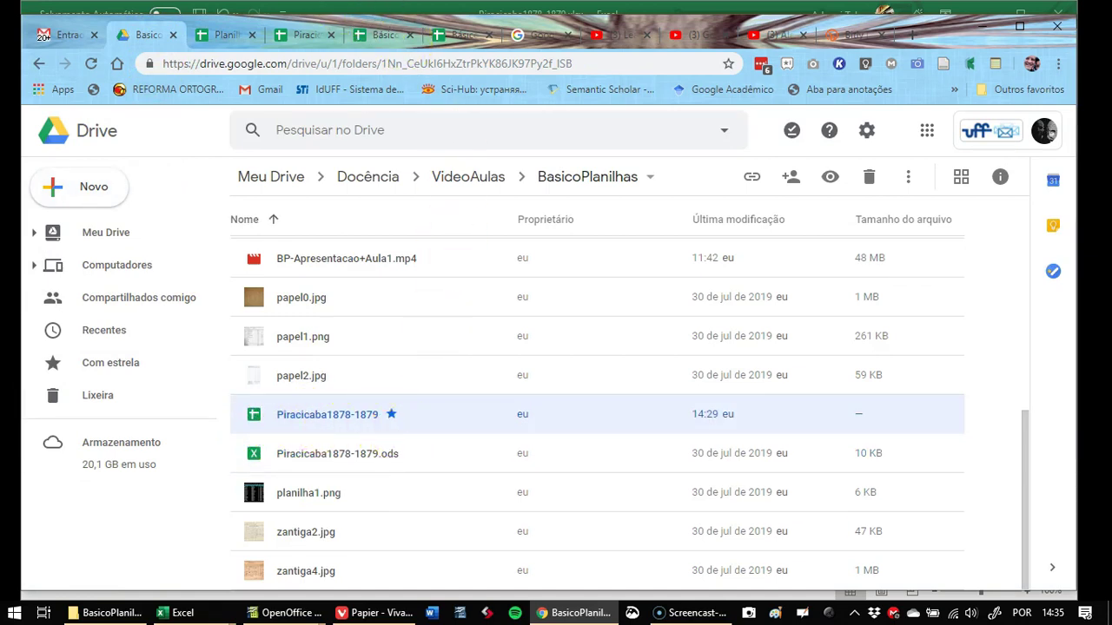
# Return to the open Piracicaba1878-1879 in Google Sheets and go through its three sheets, ending on Planilha3
pyautogui.click(286, 35)
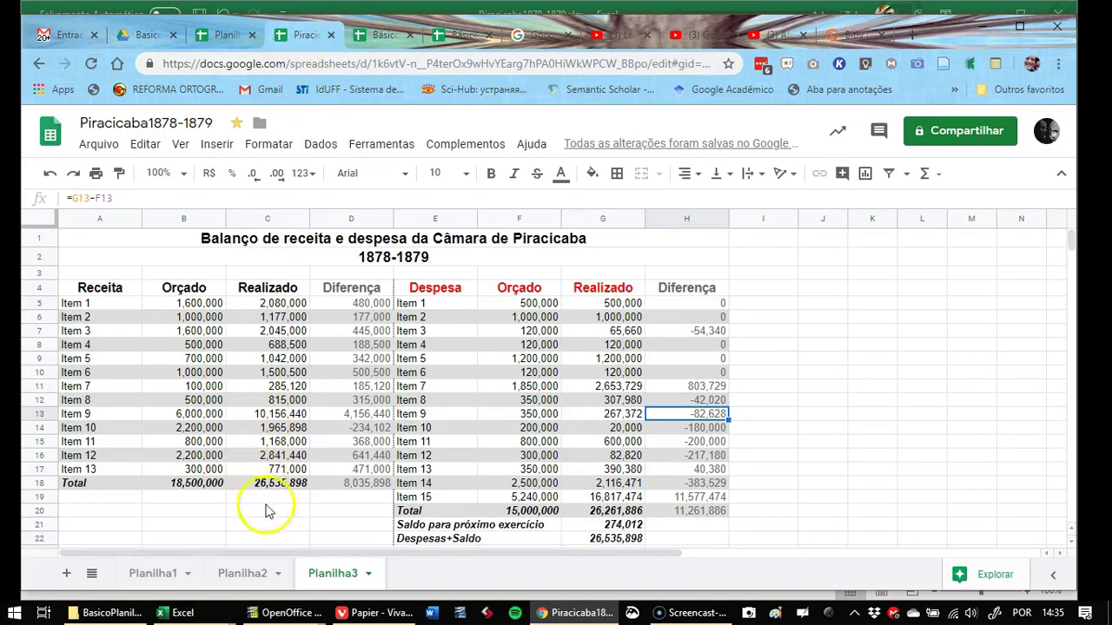
pyautogui.click(246, 575)
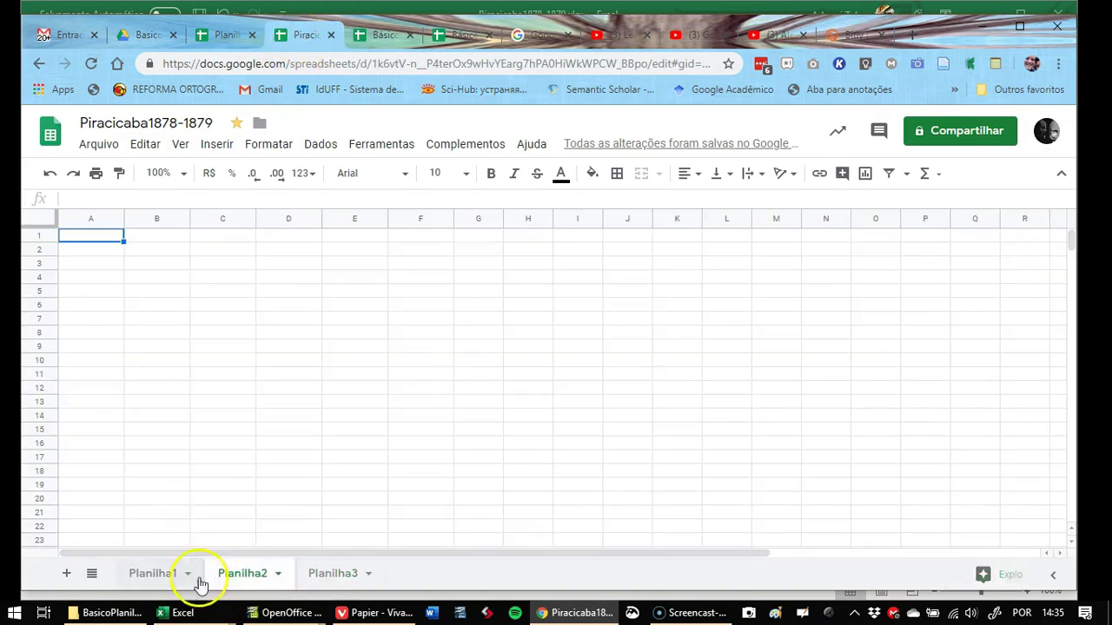
pyautogui.click(154, 576)
pyautogui.click(239, 577)
pyautogui.click(320, 578)
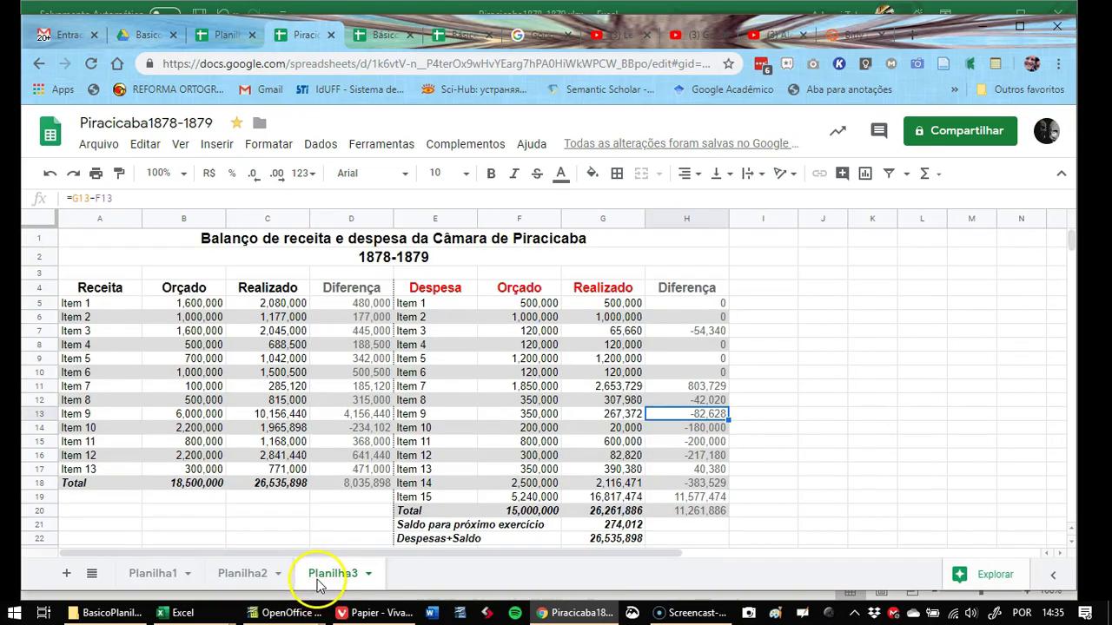
# Switch to Piracicaba1878-1879.ods in OpenOffice Calc and view Planilha1, Planilha2 and Planilha3, ending on Planilha3
pyautogui.moveTo(282, 616)
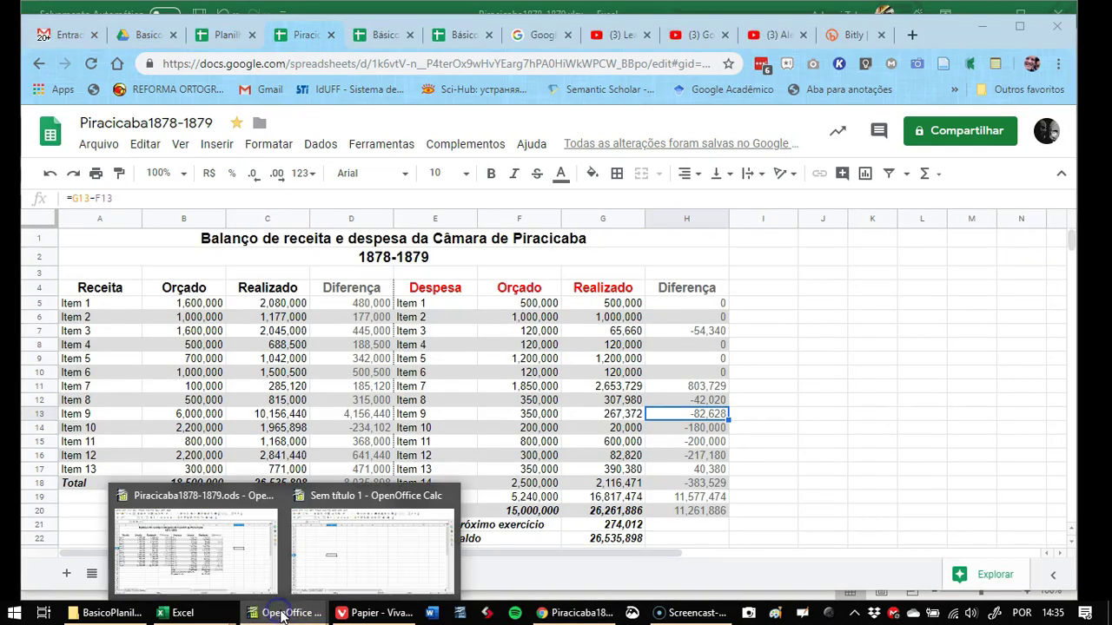
pyautogui.click(241, 558)
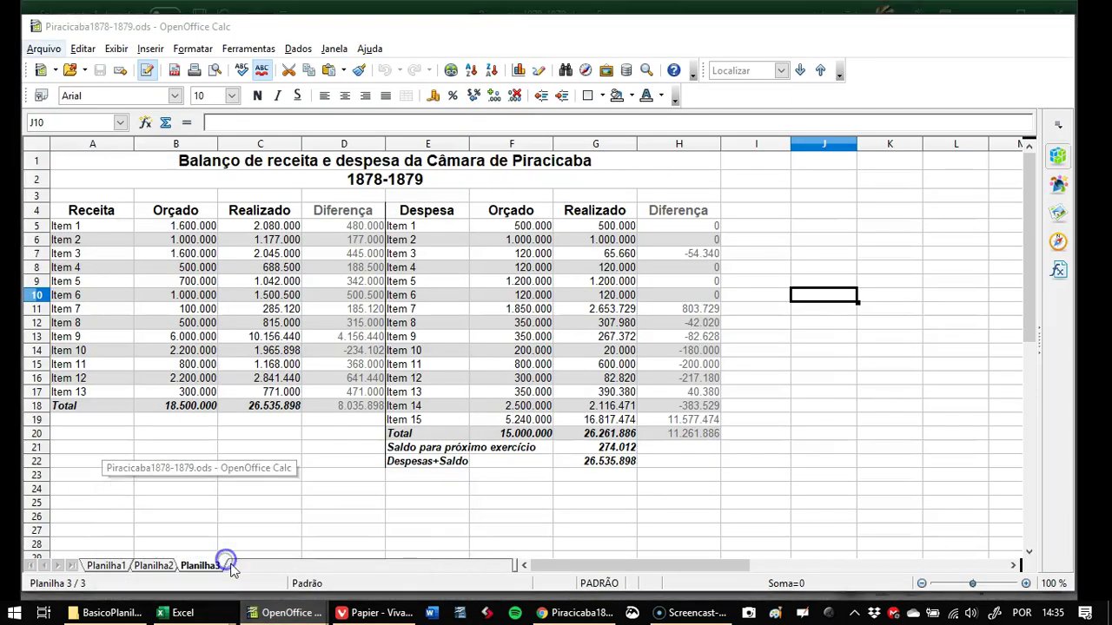
pyautogui.click(168, 567)
pyautogui.click(104, 566)
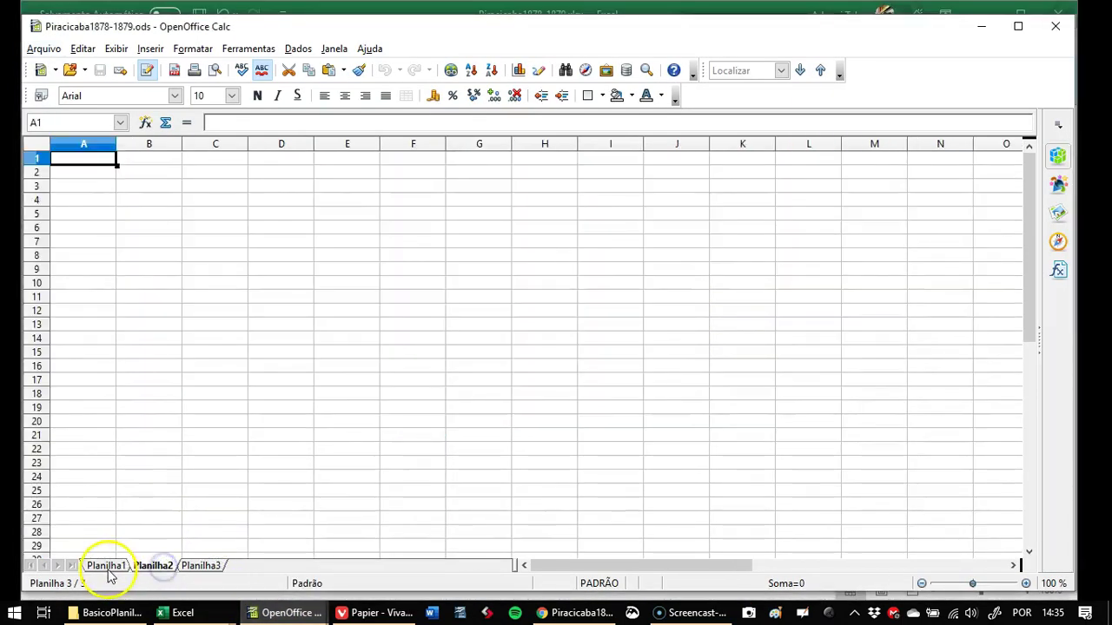
pyautogui.click(157, 569)
pyautogui.click(205, 566)
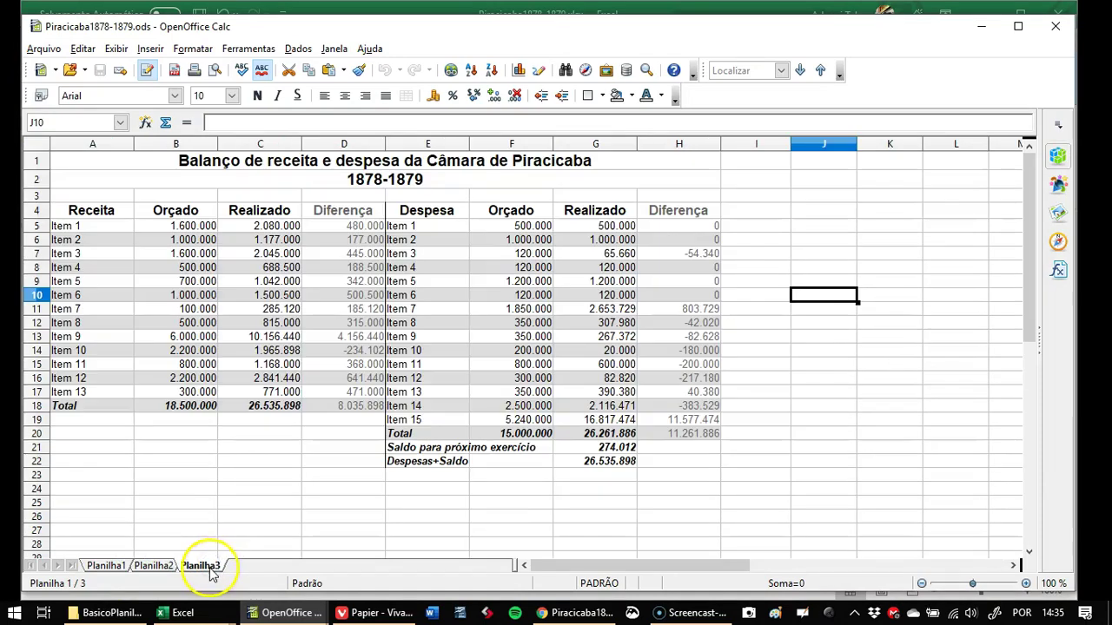
pyautogui.click(171, 569)
pyautogui.click(103, 566)
pyautogui.click(148, 569)
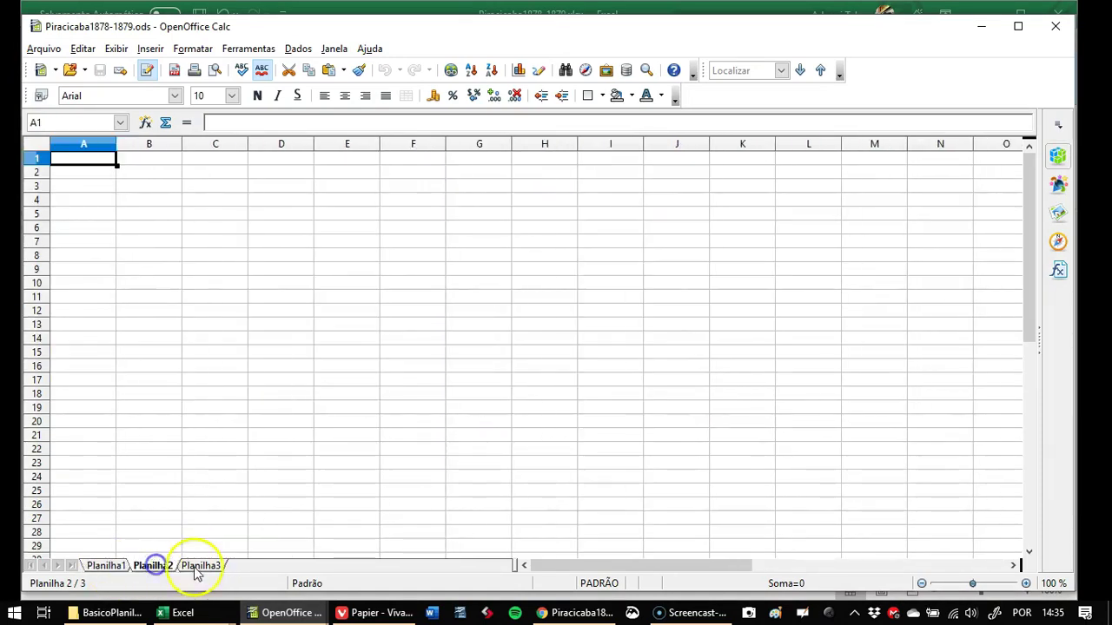
pyautogui.click(199, 569)
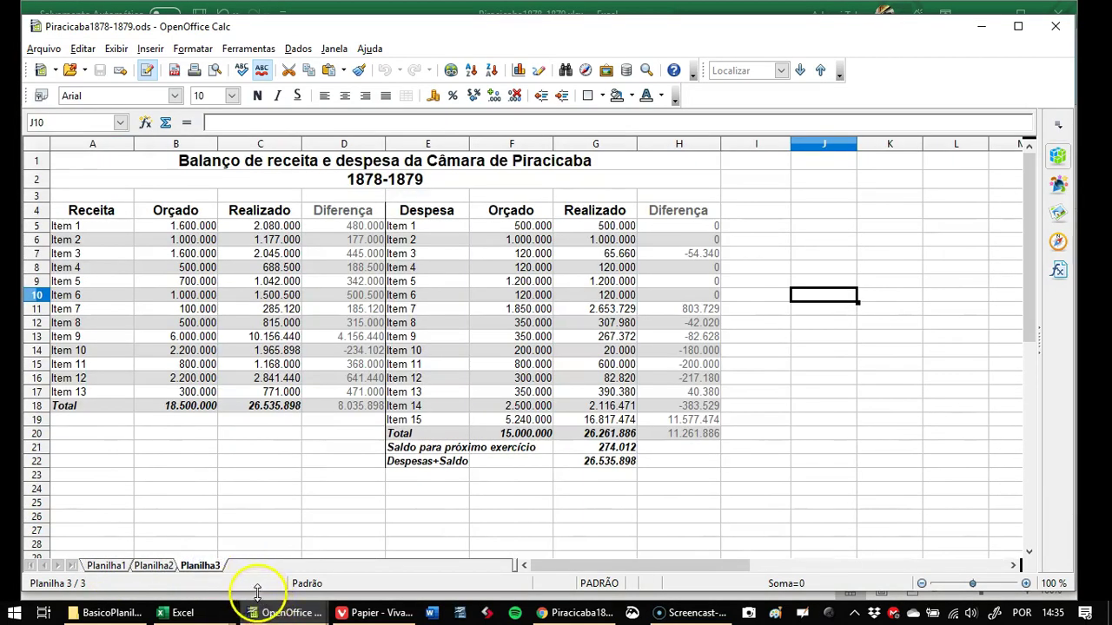
# Switch to Piracicaba1878-1879.xlsx in Excel, view Planilha2 and return to Planilha3
pyautogui.click(200, 614)
pyautogui.click(230, 565)
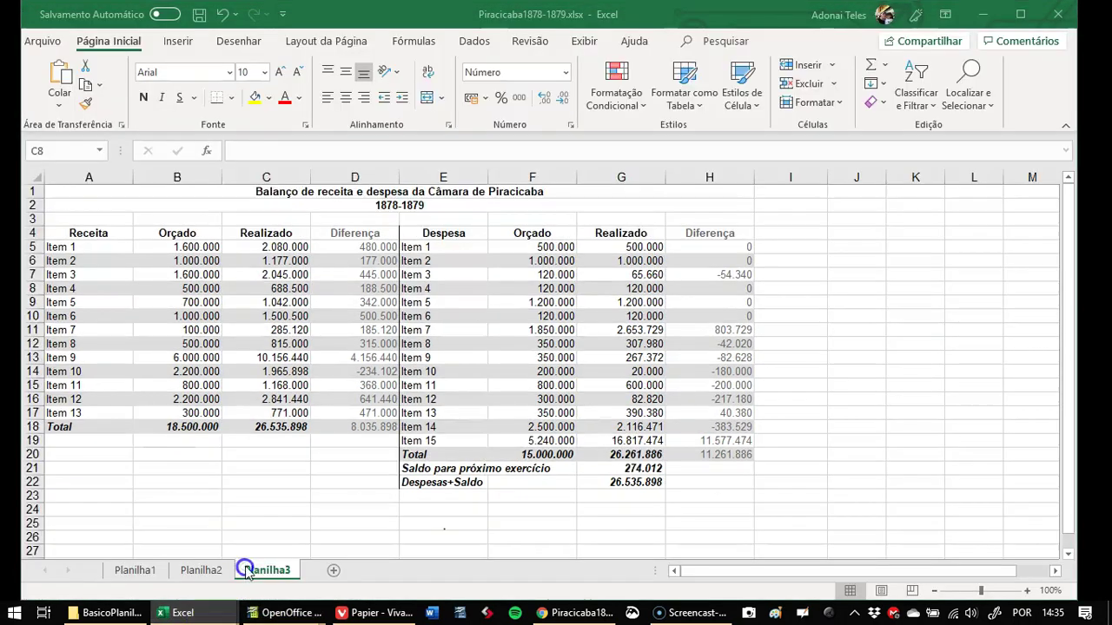
pyautogui.click(200, 570)
pyautogui.click(200, 571)
pyautogui.click(263, 570)
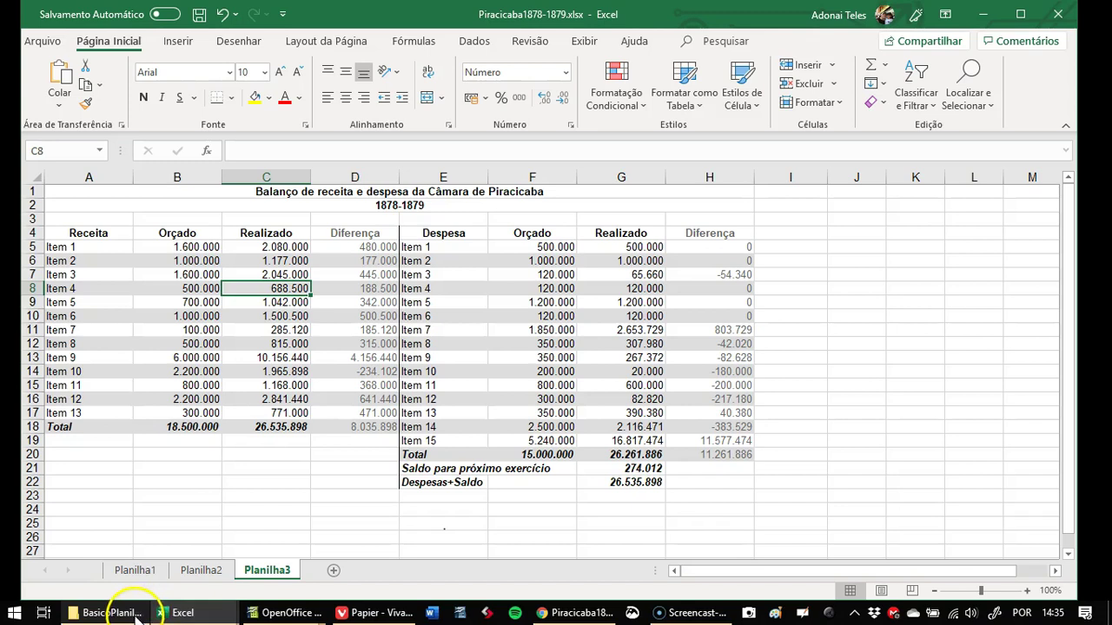
# Switch to the BasicoPlanilhas folder in File Explorer and compare Piracicaba1878-1879.ods with Piracicaba1878-1879.xlsx
pyautogui.click(133, 619)
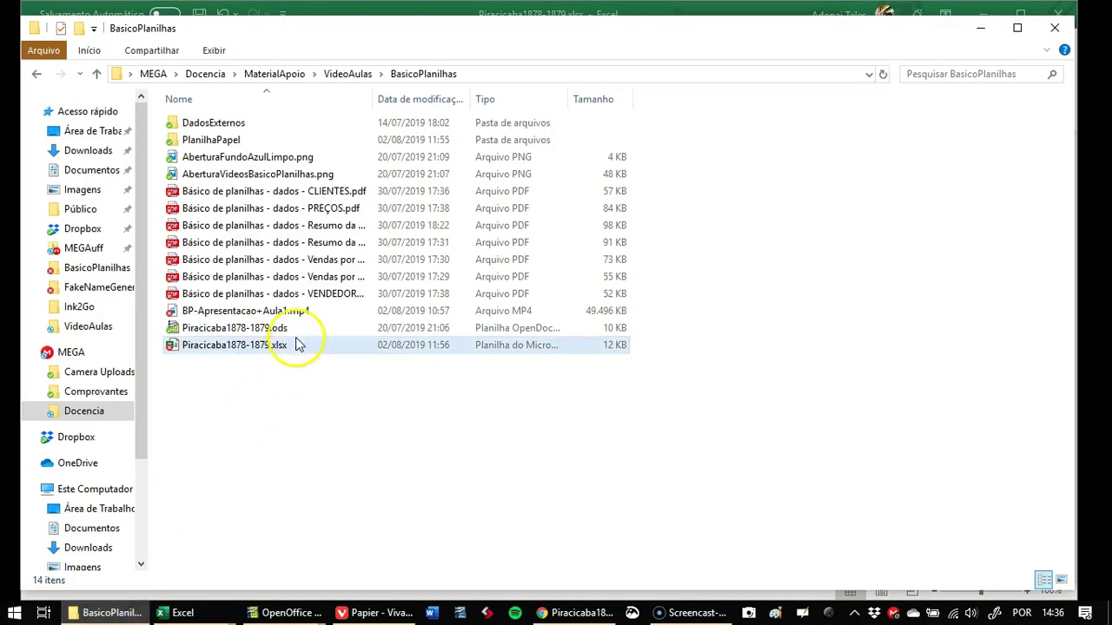
pyautogui.click(290, 348)
pyautogui.click(300, 328)
pyautogui.click(298, 345)
pyautogui.click(312, 327)
pyautogui.click(306, 344)
pyautogui.click(311, 328)
pyautogui.click(307, 346)
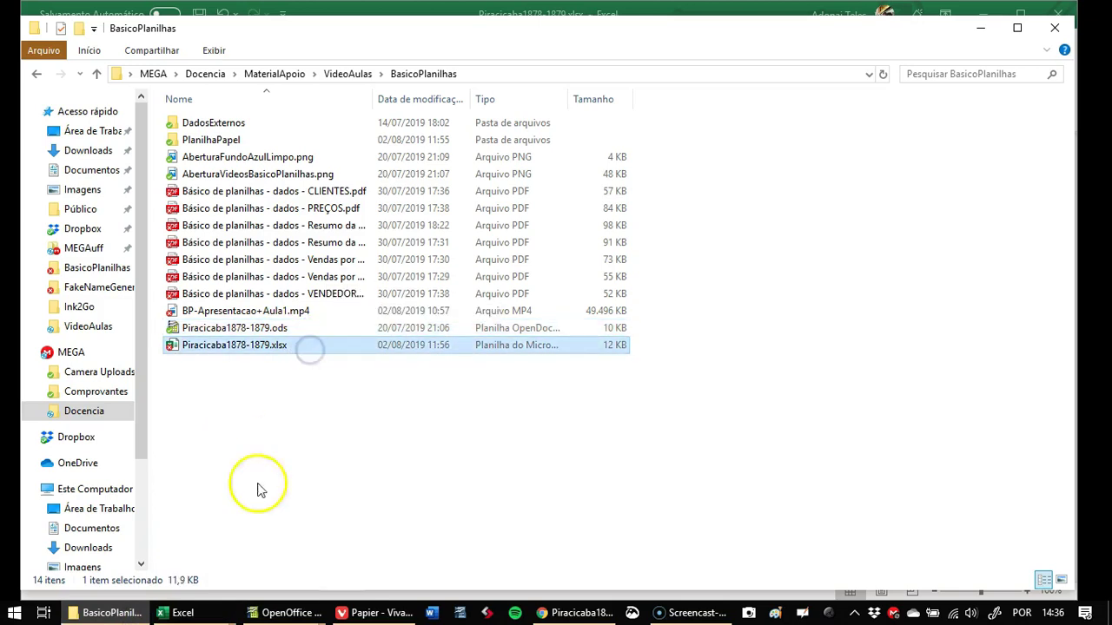
# Return to Piracicaba1878-1879.xlsx in Excel and go through all three sheets, ending on Planilha1
pyautogui.click(208, 613)
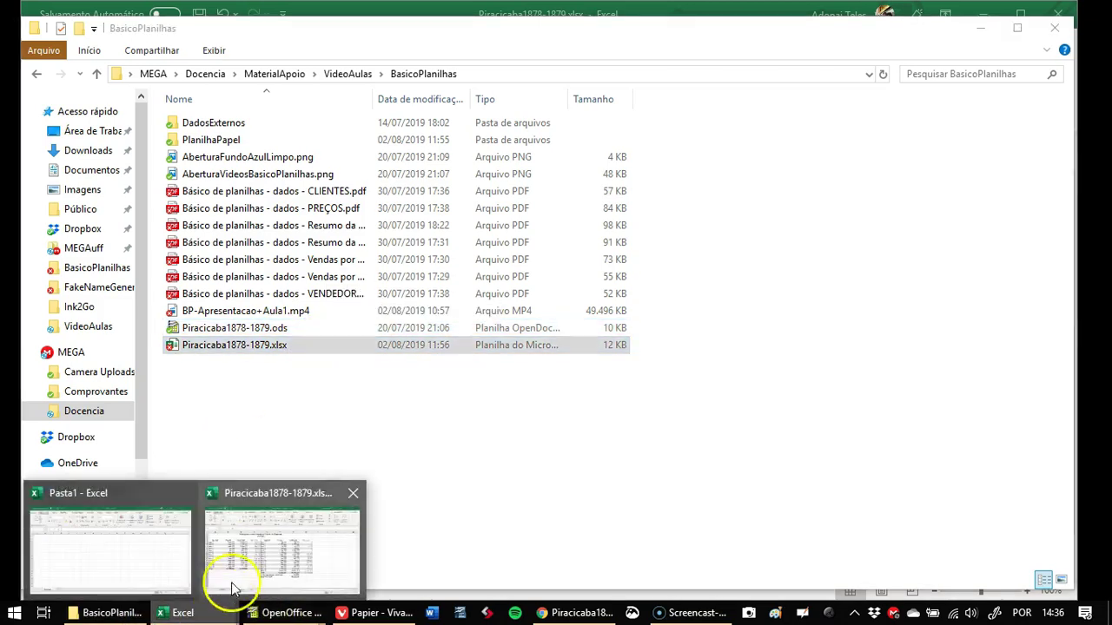
pyautogui.click(250, 560)
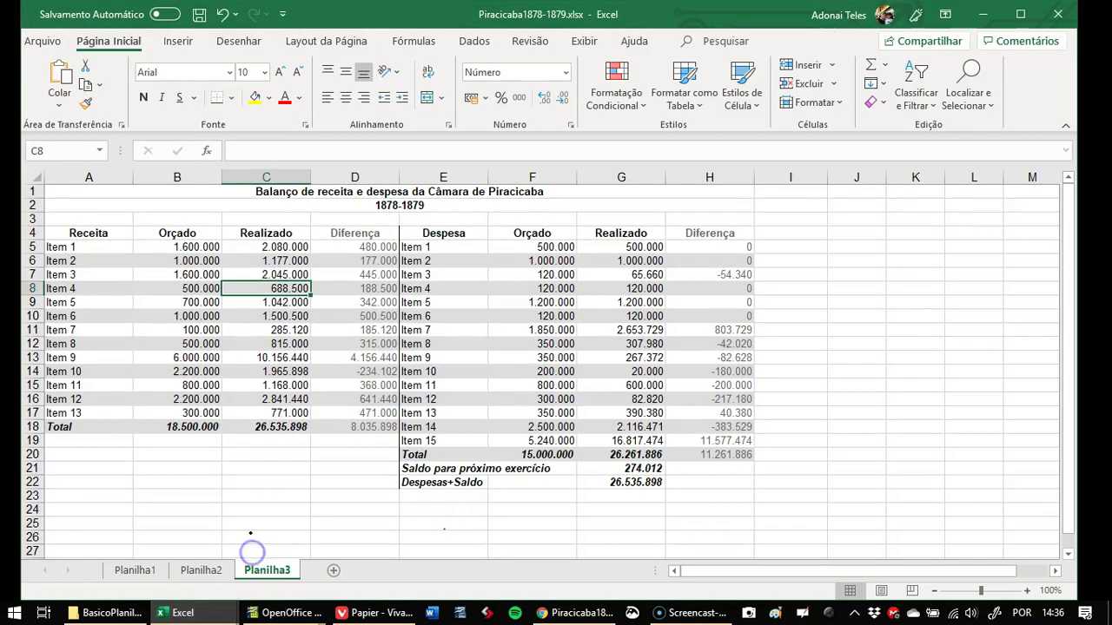
pyautogui.click(139, 570)
pyautogui.click(187, 573)
pyautogui.click(252, 571)
pyautogui.click(201, 571)
pyautogui.click(133, 570)
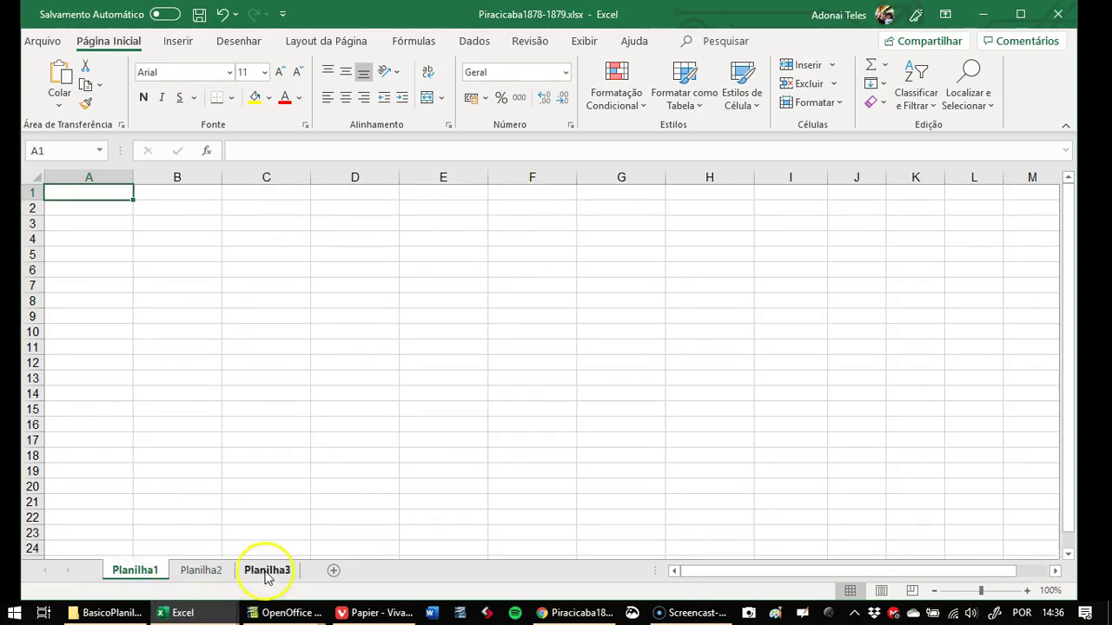
# Delete the empty sheets Planilha2 and Planilha1 from Piracicaba1878-1879.xlsx
pyautogui.click(215, 579)
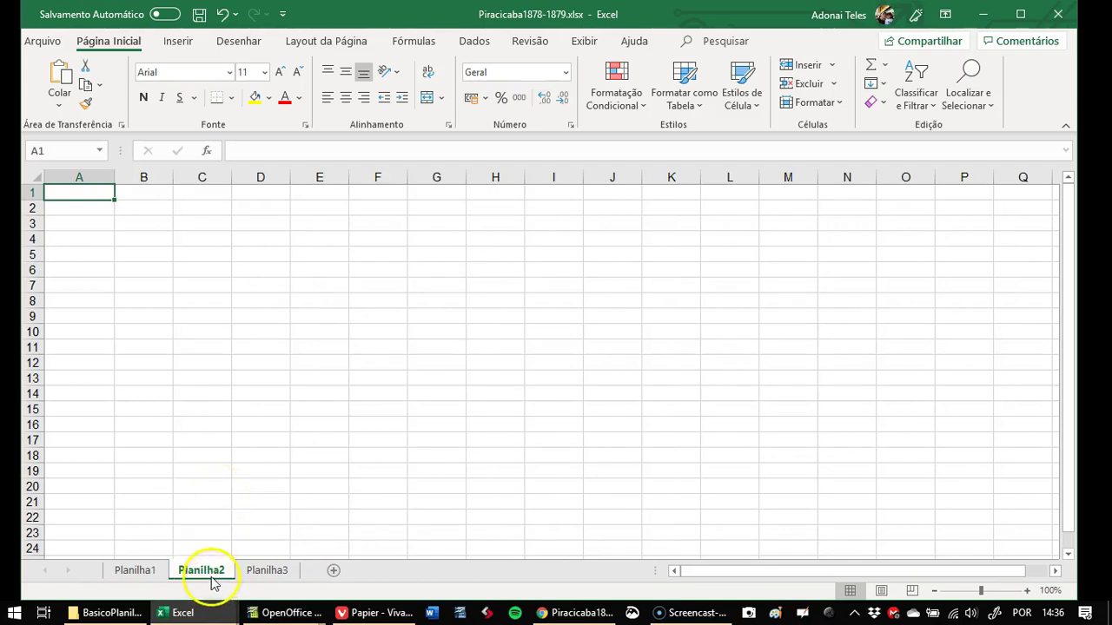
pyautogui.rightClick(213, 580)
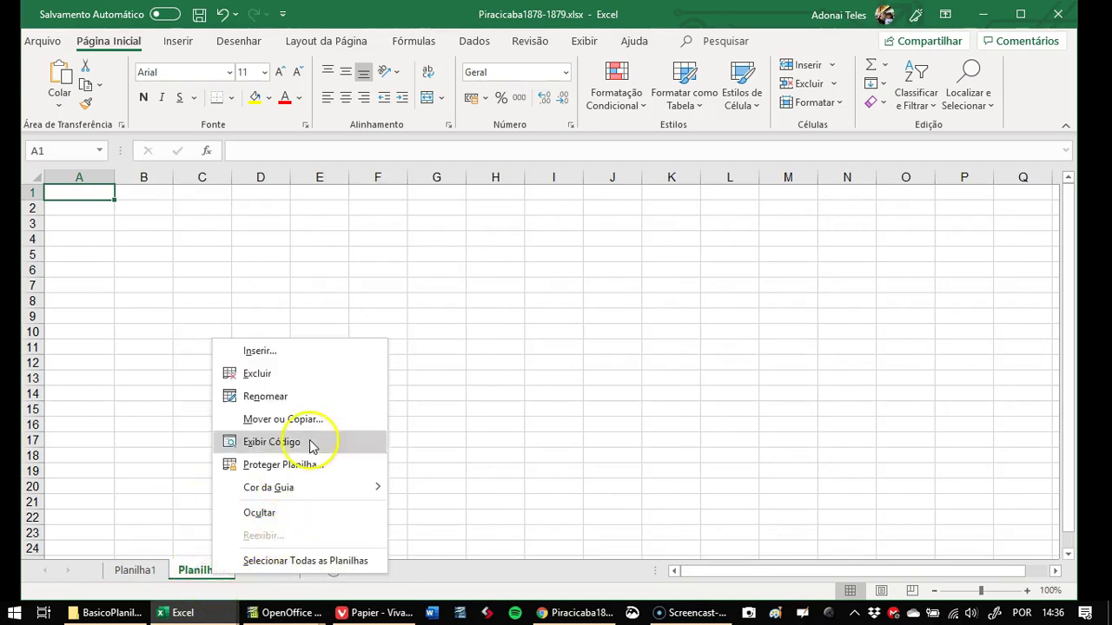
pyautogui.click(300, 373)
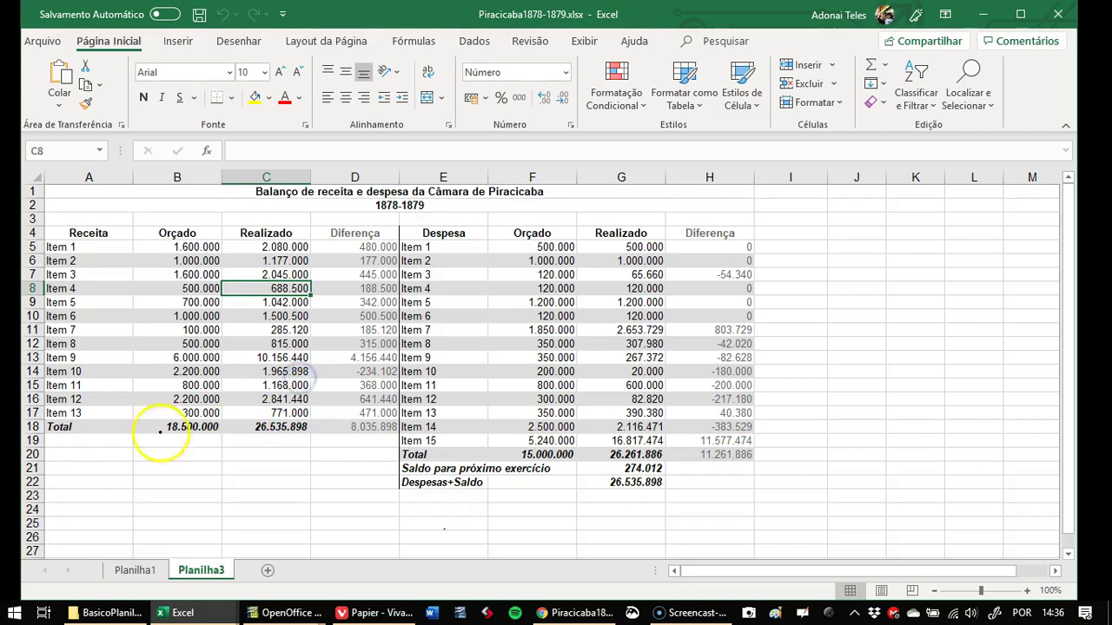
pyautogui.rightClick(127, 570)
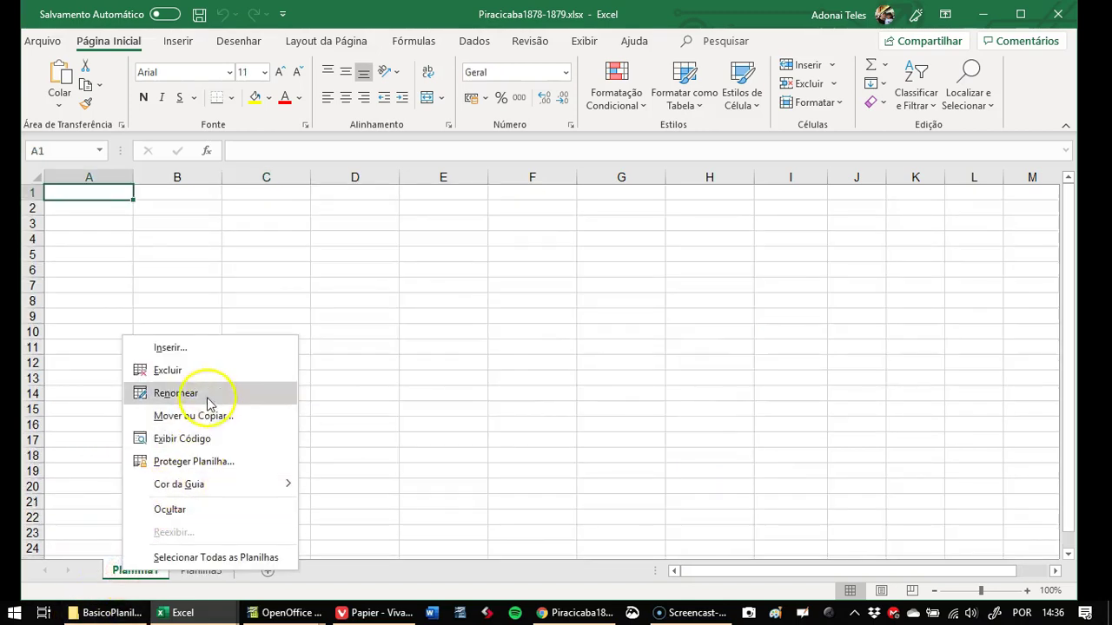
pyautogui.click(200, 372)
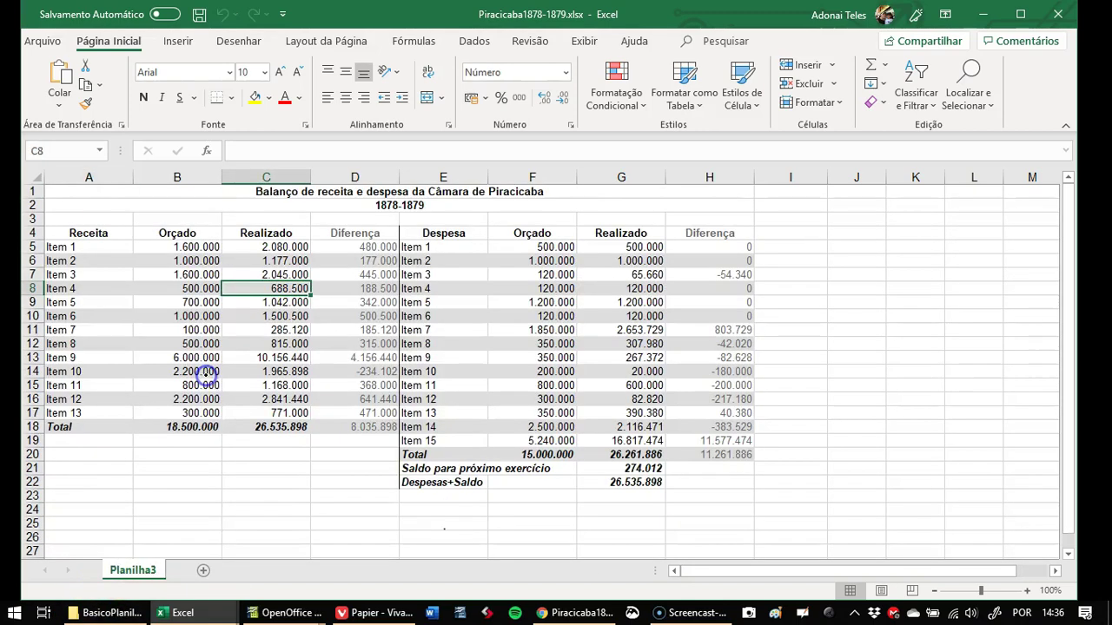
# Add a blank sheet after Planilha3 and delete it again
pyautogui.click(204, 570)
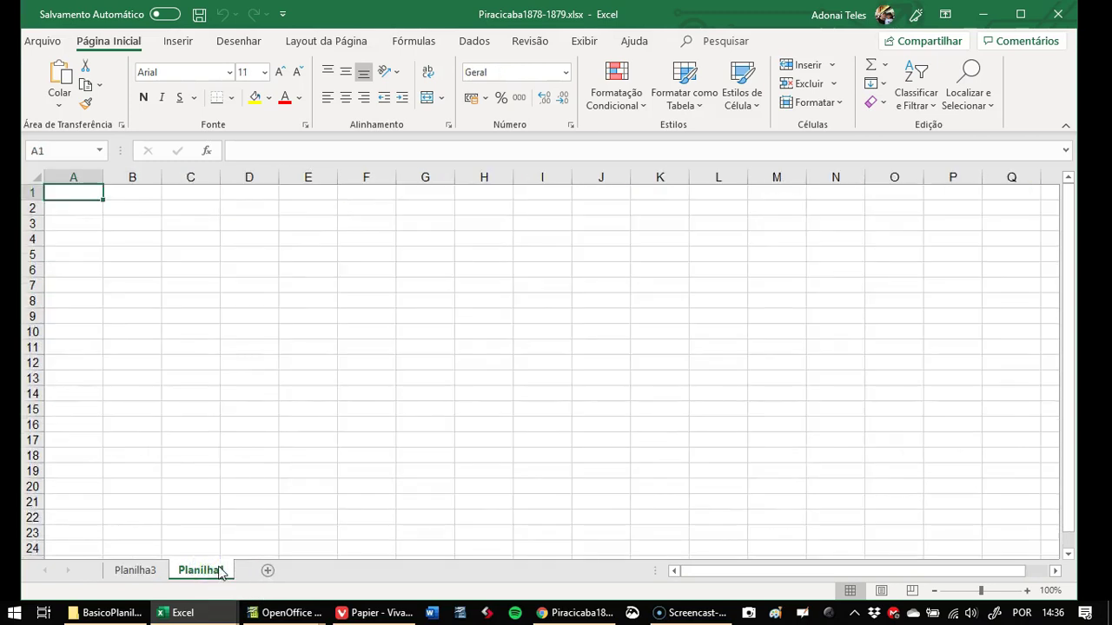
pyautogui.rightClick(211, 571)
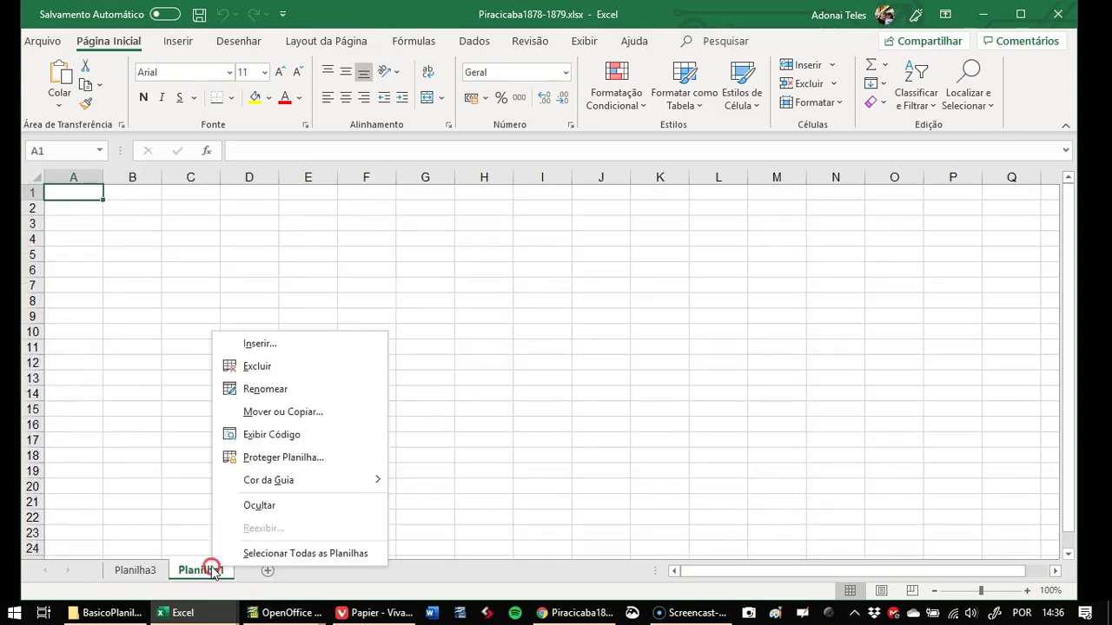
pyautogui.click(283, 370)
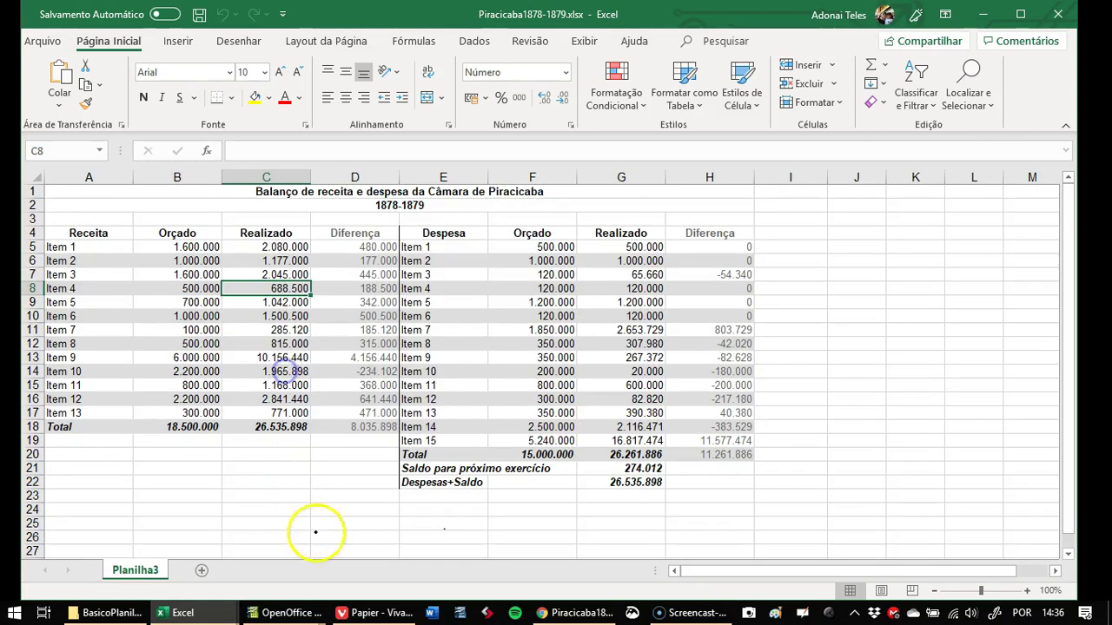
# Switch to Piracicaba1878-1879 in Google Sheets and go through Planilha1, Planilha2 and Planilha3 repeatedly, ending on Planilha3
pyautogui.click(289, 614)
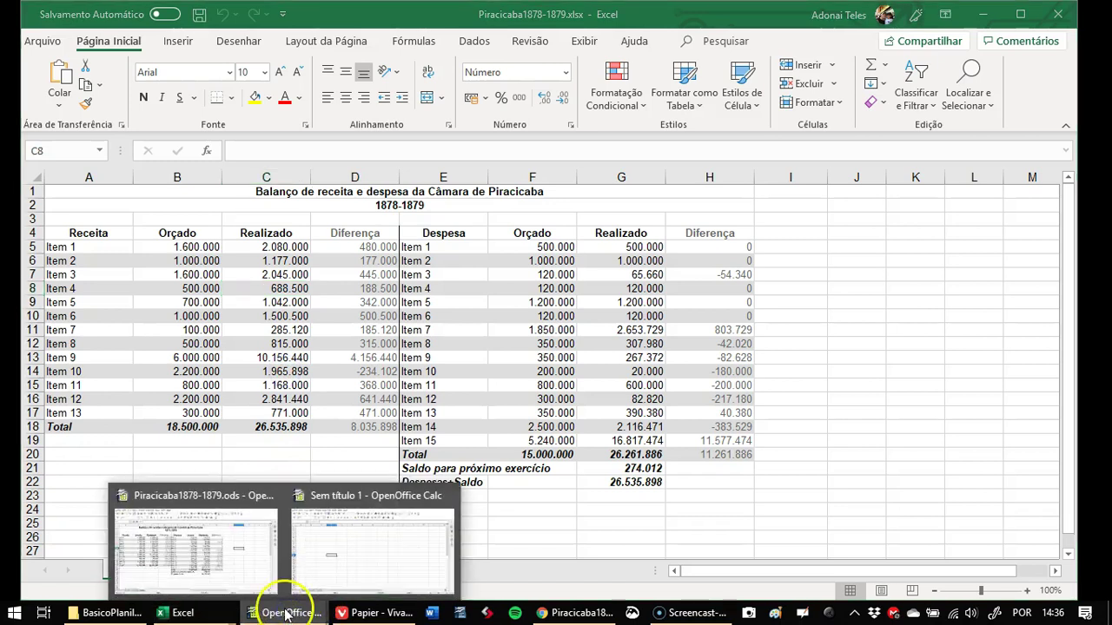
pyautogui.click(590, 612)
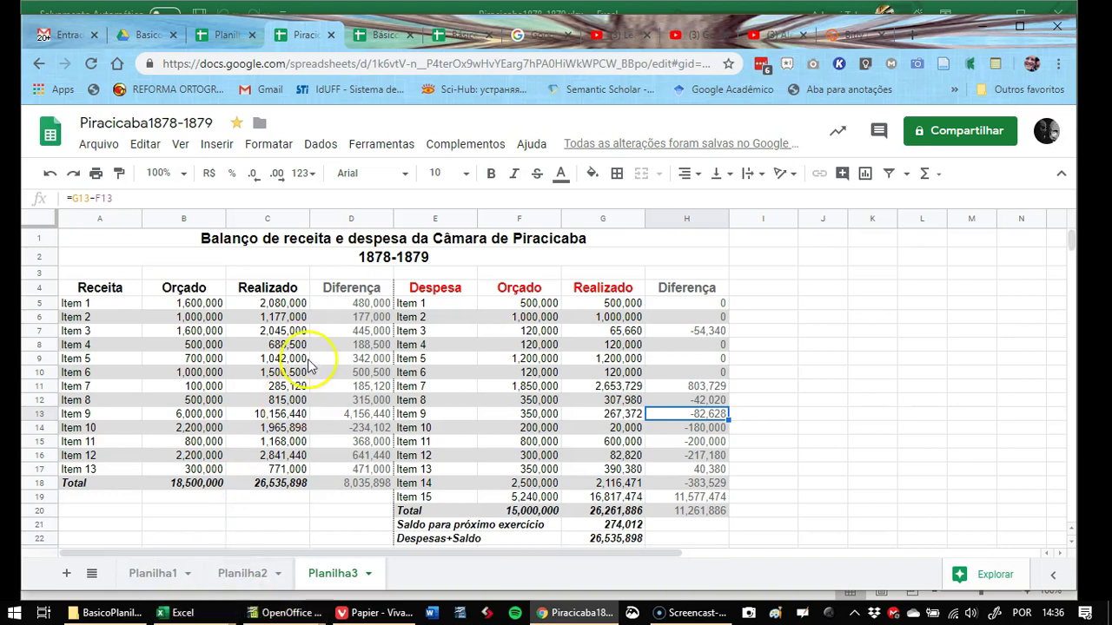
pyautogui.click(156, 572)
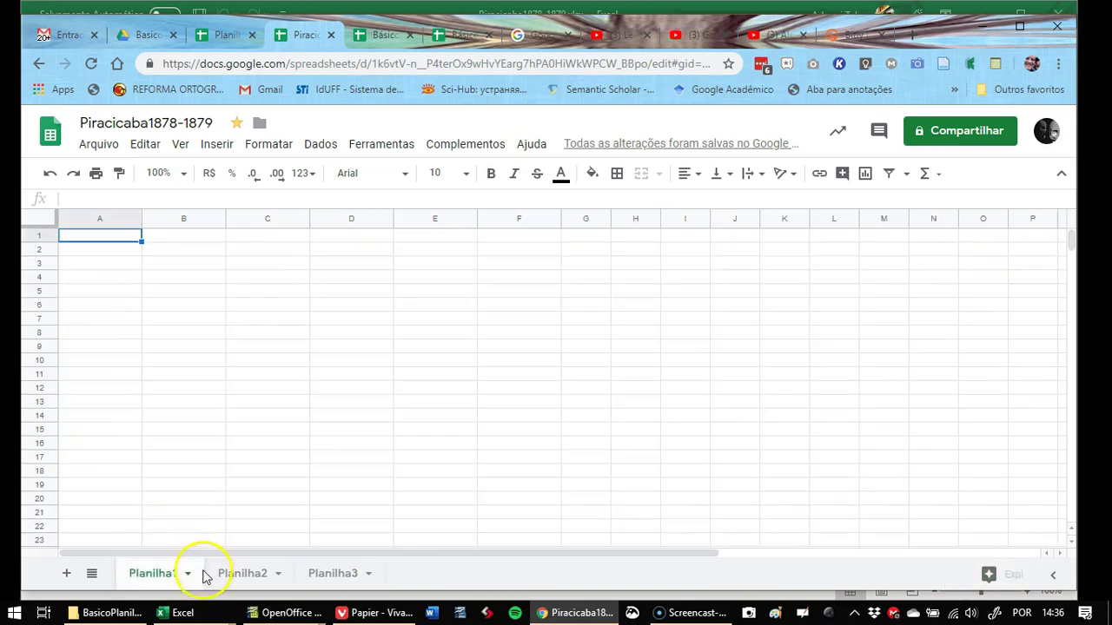
pyautogui.click(255, 575)
pyautogui.click(331, 575)
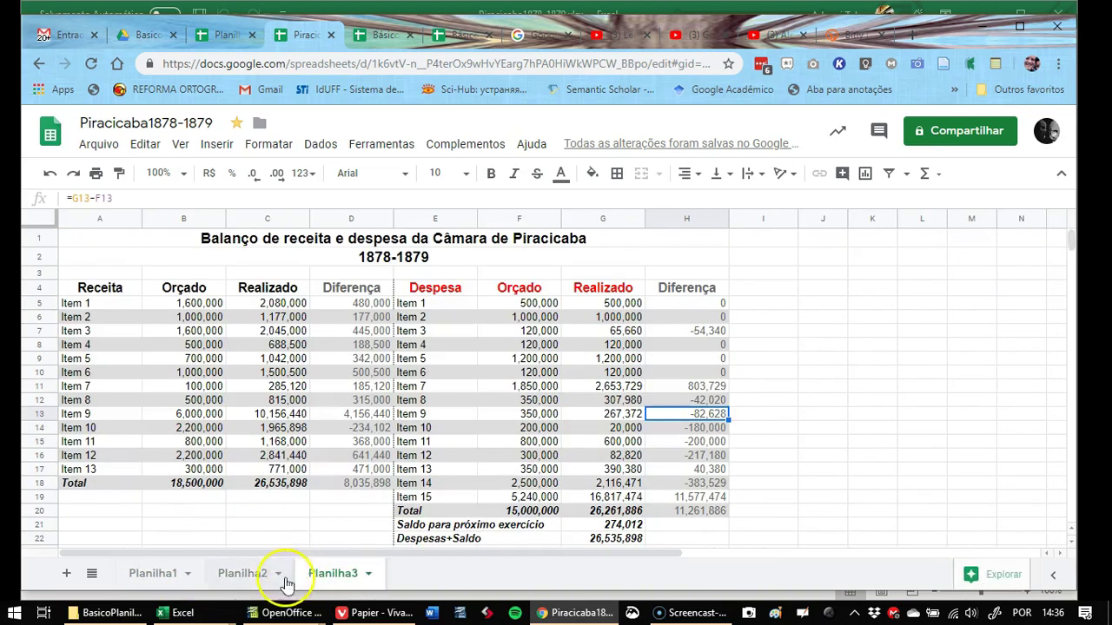
pyautogui.click(250, 581)
pyautogui.click(149, 575)
pyautogui.click(230, 575)
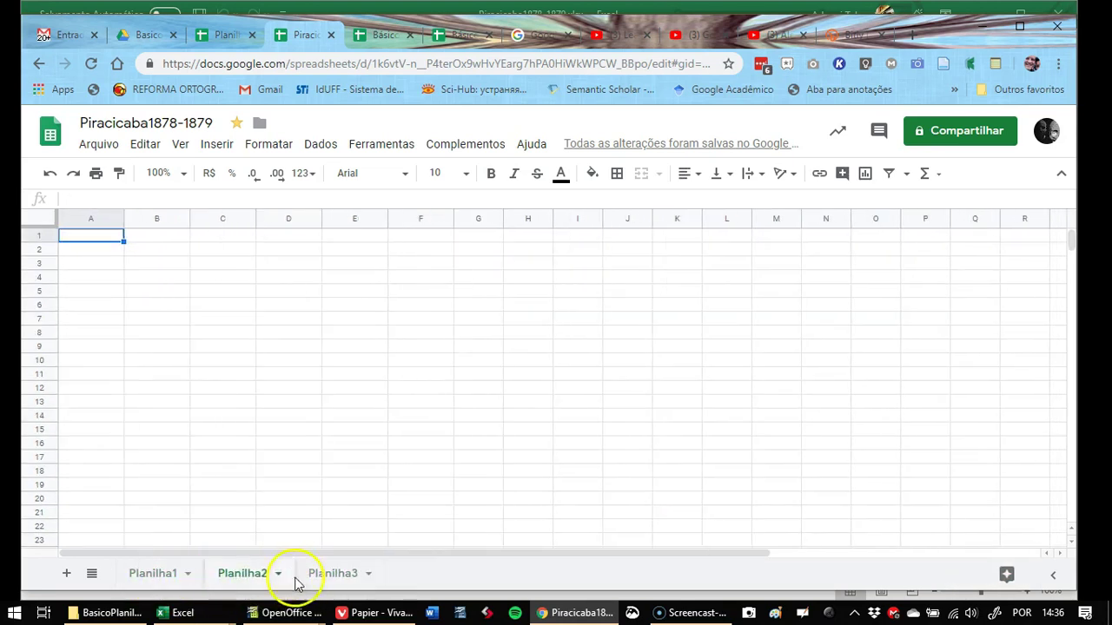
pyautogui.click(315, 580)
pyautogui.click(249, 576)
pyautogui.click(154, 577)
pyautogui.doubleClick(231, 577)
pyautogui.click(325, 581)
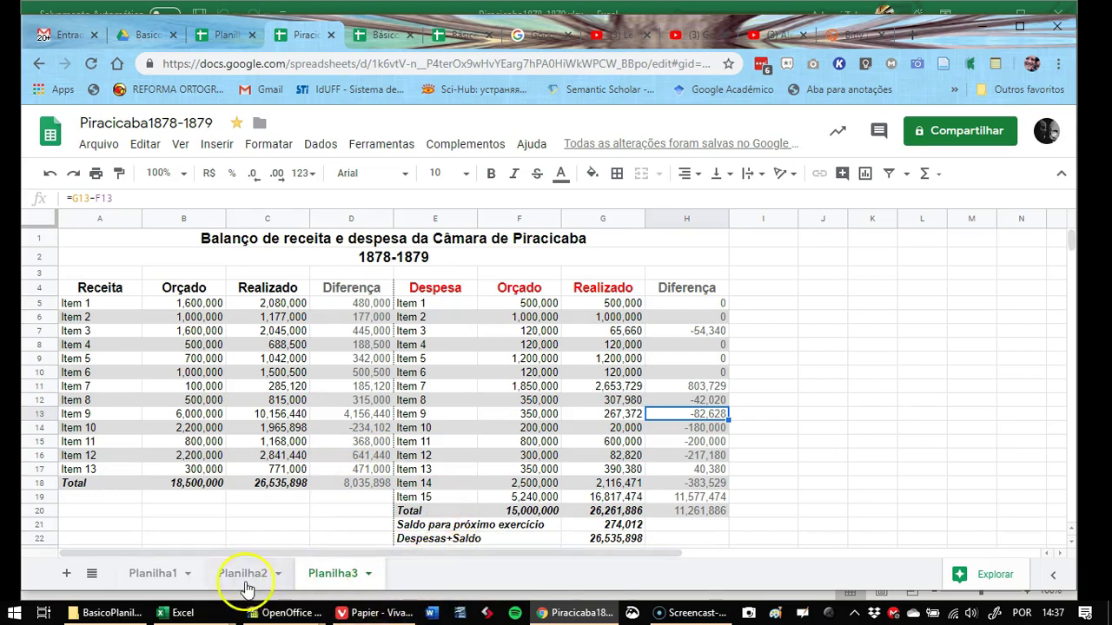
# View the Google Drive folder, Piracicaba1878-1879.ods in OpenOffice Calc and Piracicaba1878-1879.xlsx in Excel, ending on the Google Sheets version
pyautogui.click(224, 37)
pyautogui.click(147, 39)
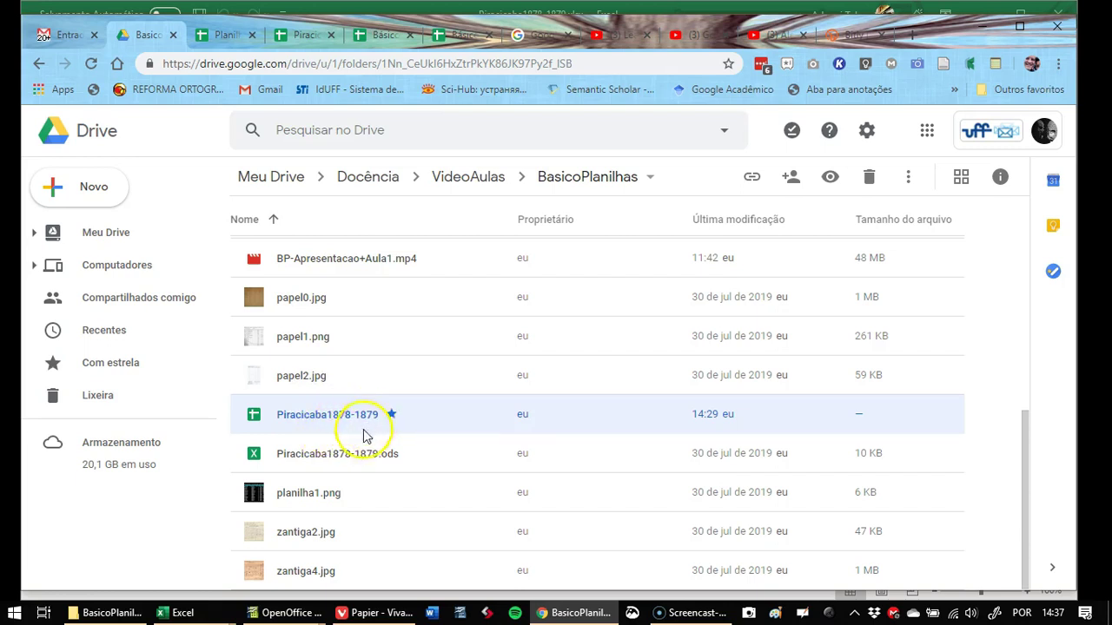
pyautogui.moveTo(291, 612)
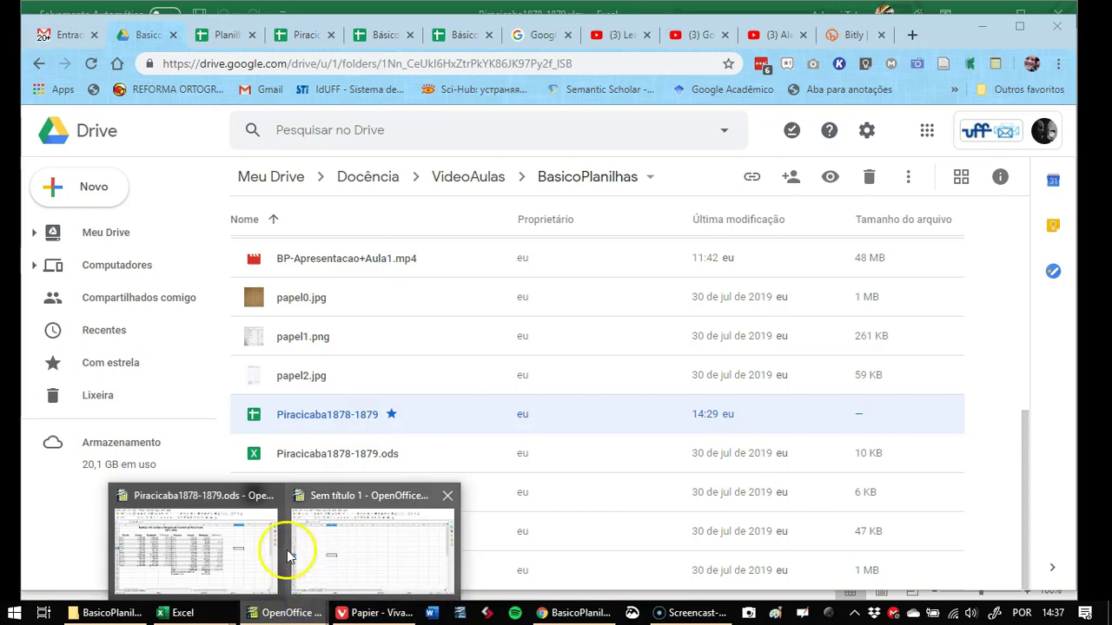
pyautogui.click(255, 550)
pyautogui.moveTo(217, 615)
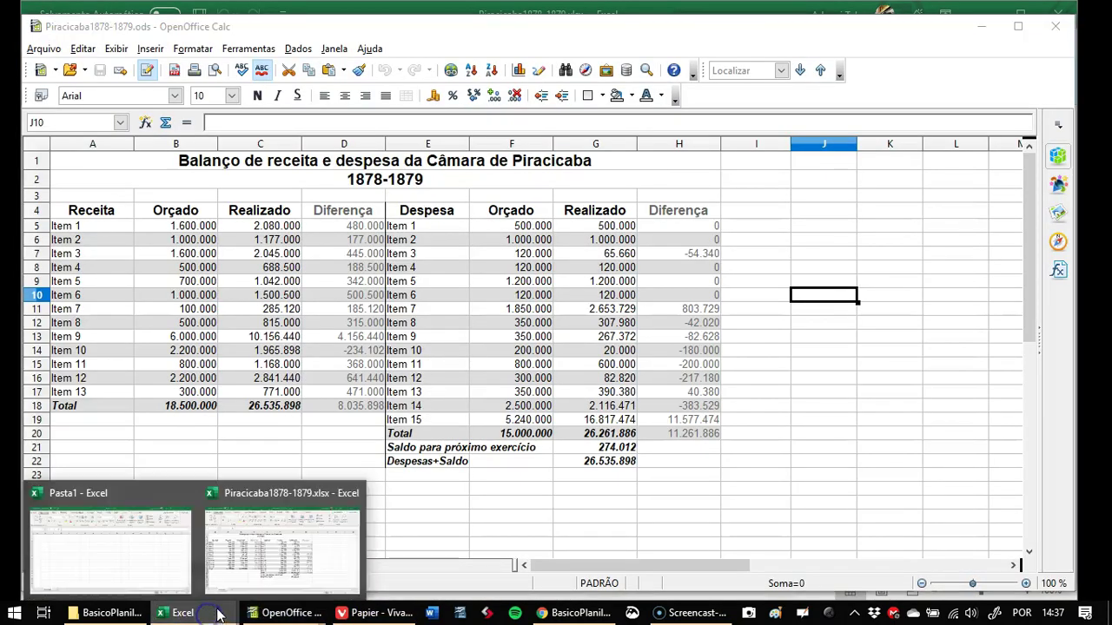
pyautogui.click(265, 549)
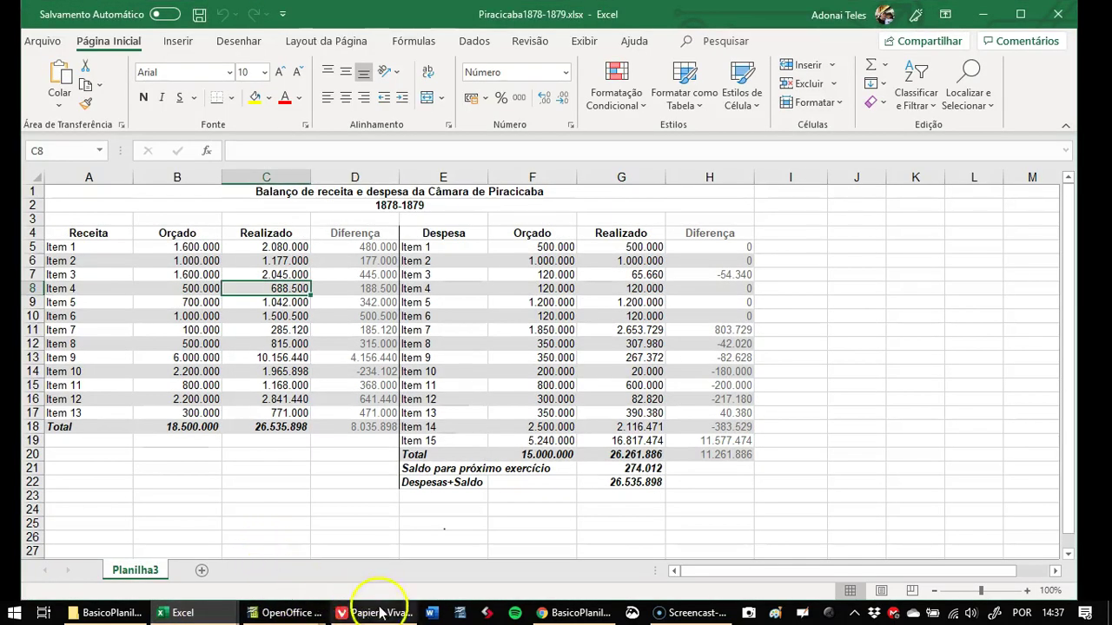
pyautogui.click(570, 614)
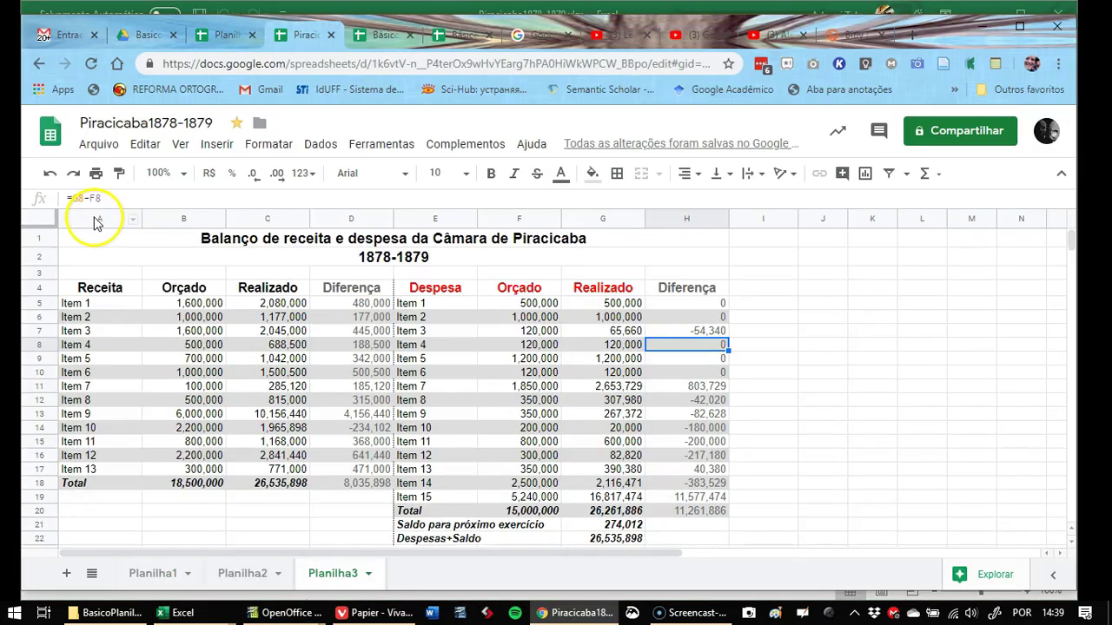
# Highlight columns A to J of the balance sheet, followed by row 4 and rows 1 to 20
pyautogui.moveTo(99, 218); pyautogui.dragTo(821, 281)
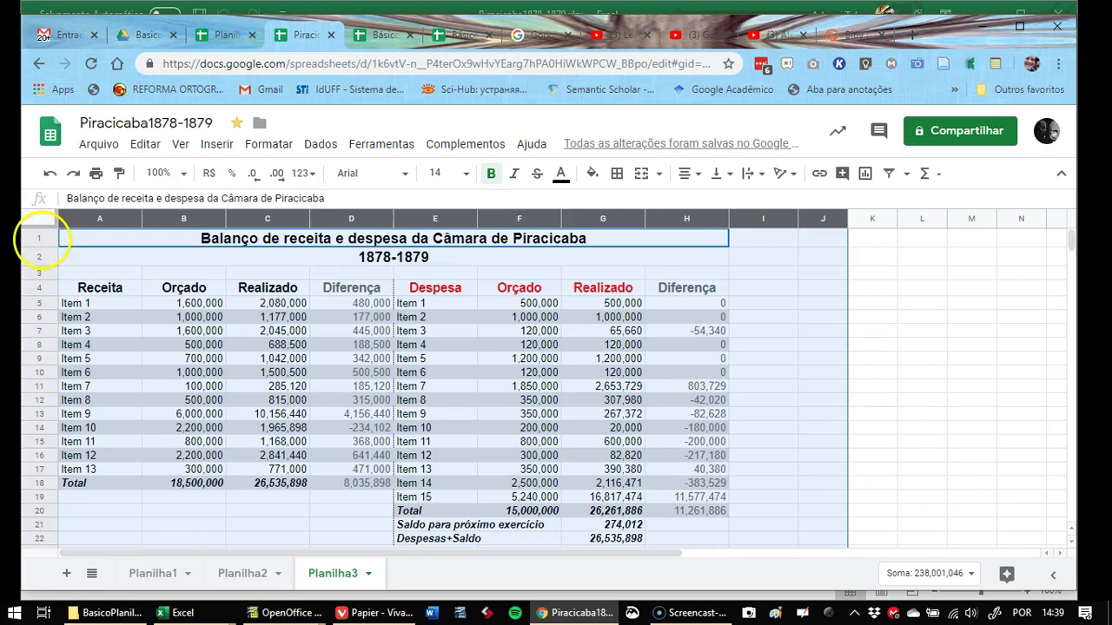
pyautogui.rightClick(39, 239)
pyautogui.click(31, 285)
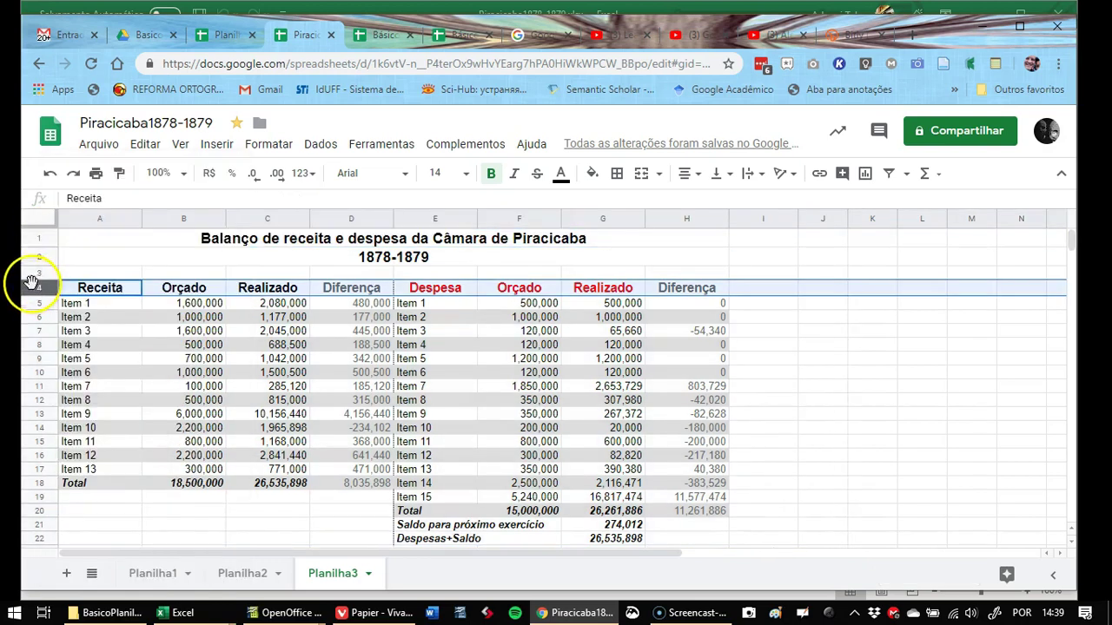
pyautogui.moveTo(34, 238); pyautogui.dragTo(59, 497)
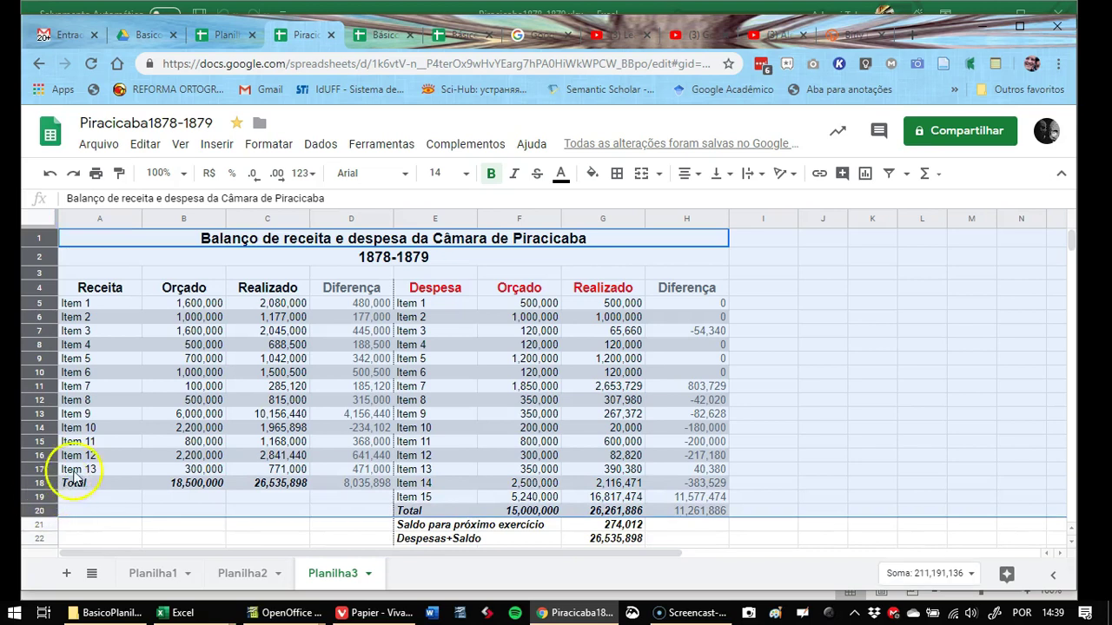
# Select individual cells D6, C6, B9 and C7 in the revenue table, ending on C5
pyautogui.click(370, 319)
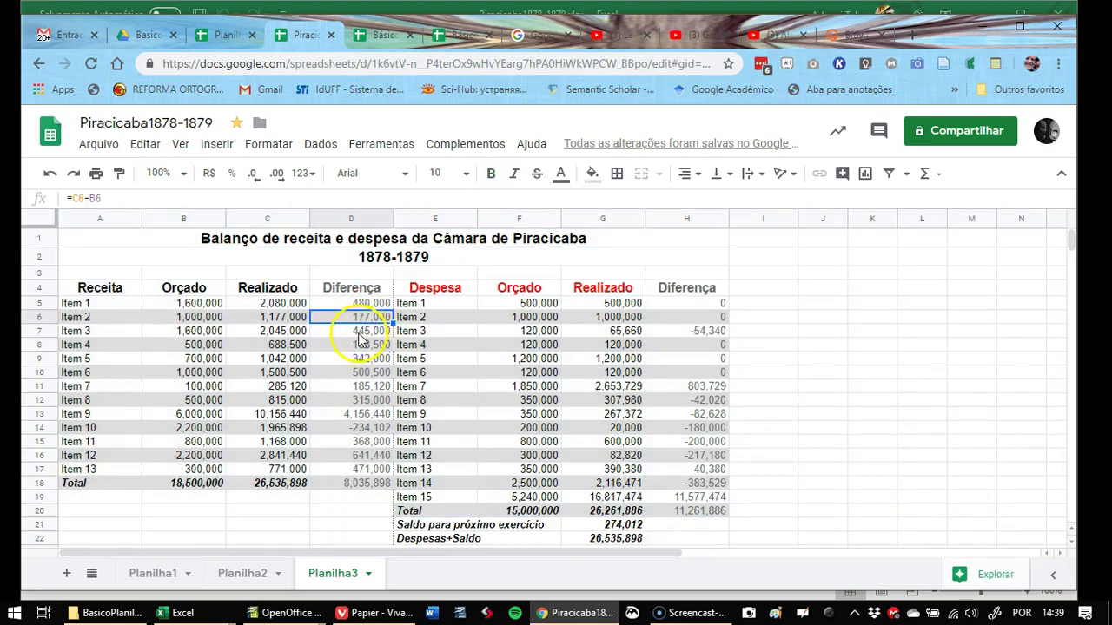
pyautogui.click(269, 319)
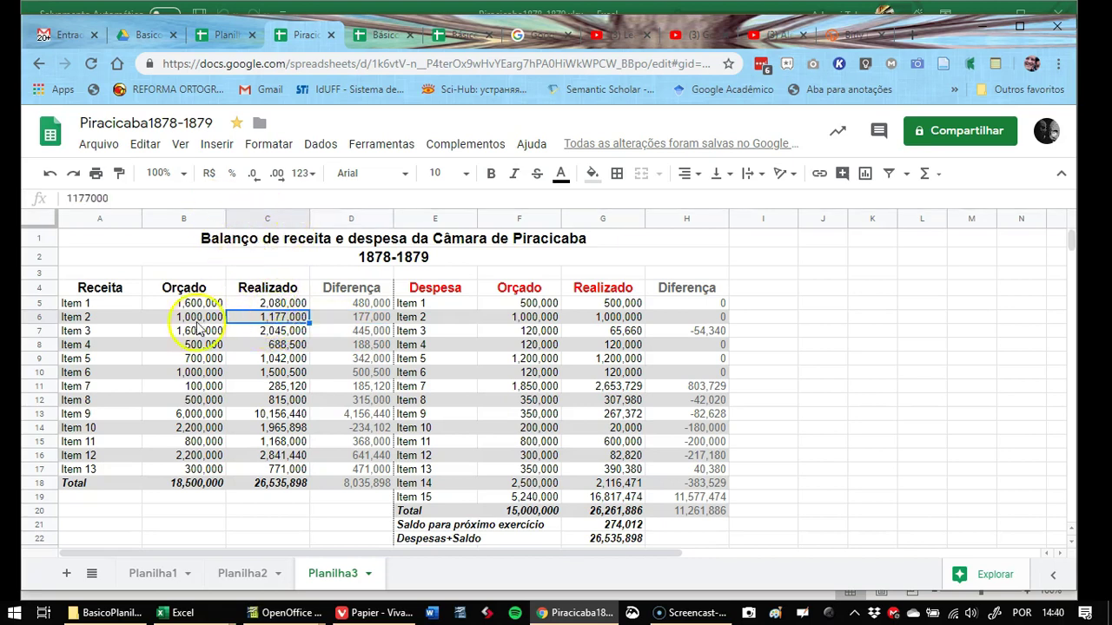
pyautogui.click(201, 363)
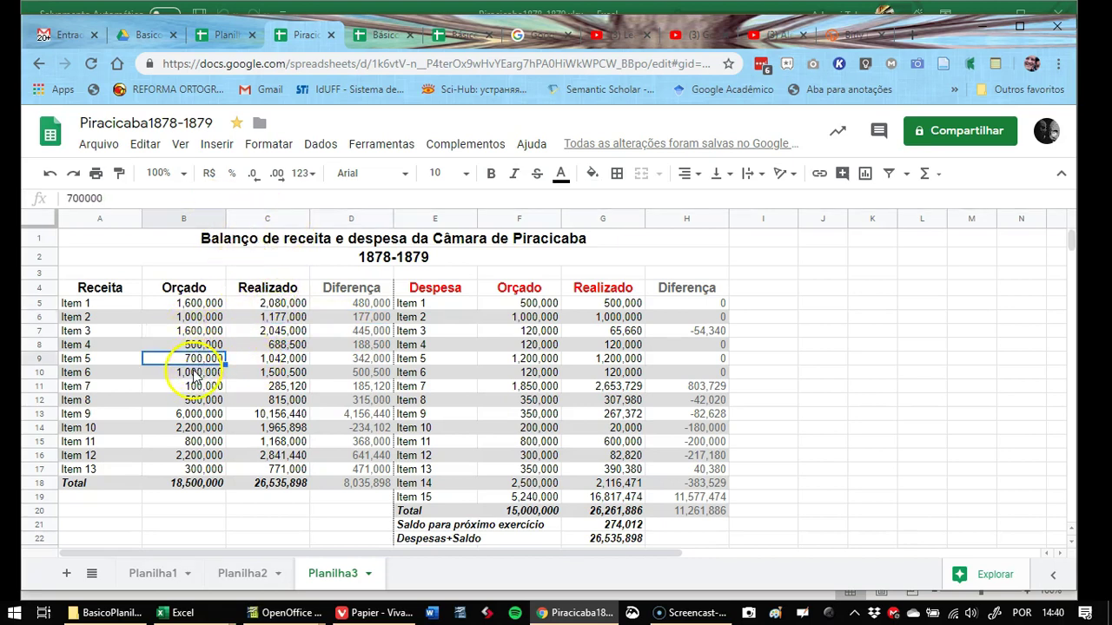
pyautogui.click(272, 332)
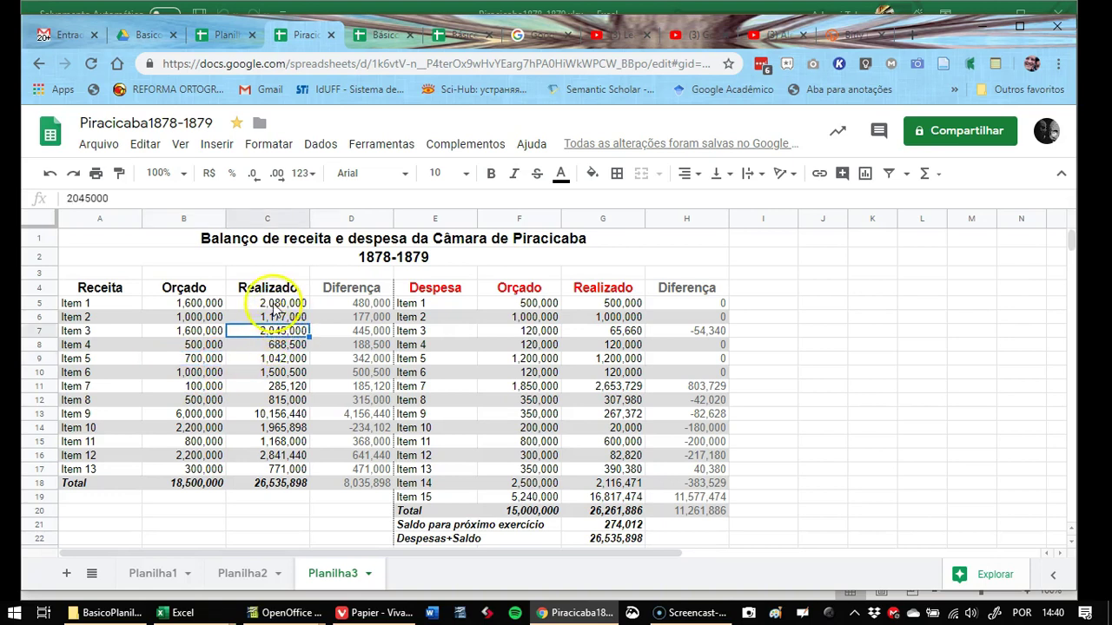
pyautogui.click(274, 303)
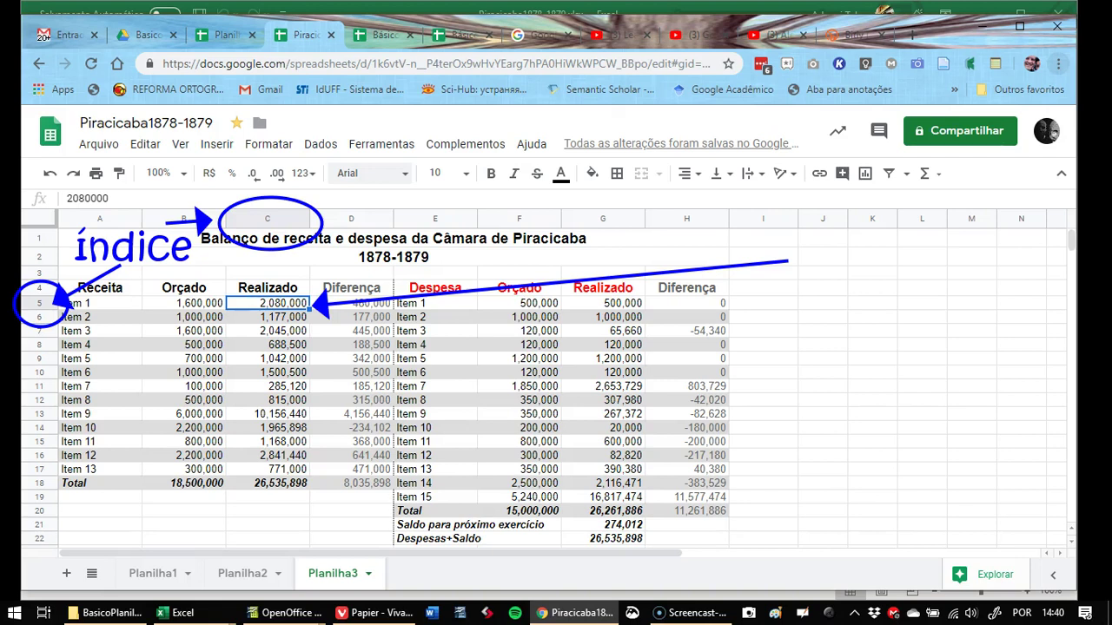
pyautogui.moveTo(832, 283); pyautogui.dragTo(832, 307)
pyautogui.moveTo(842, 281); pyautogui.dragTo(825, 307)
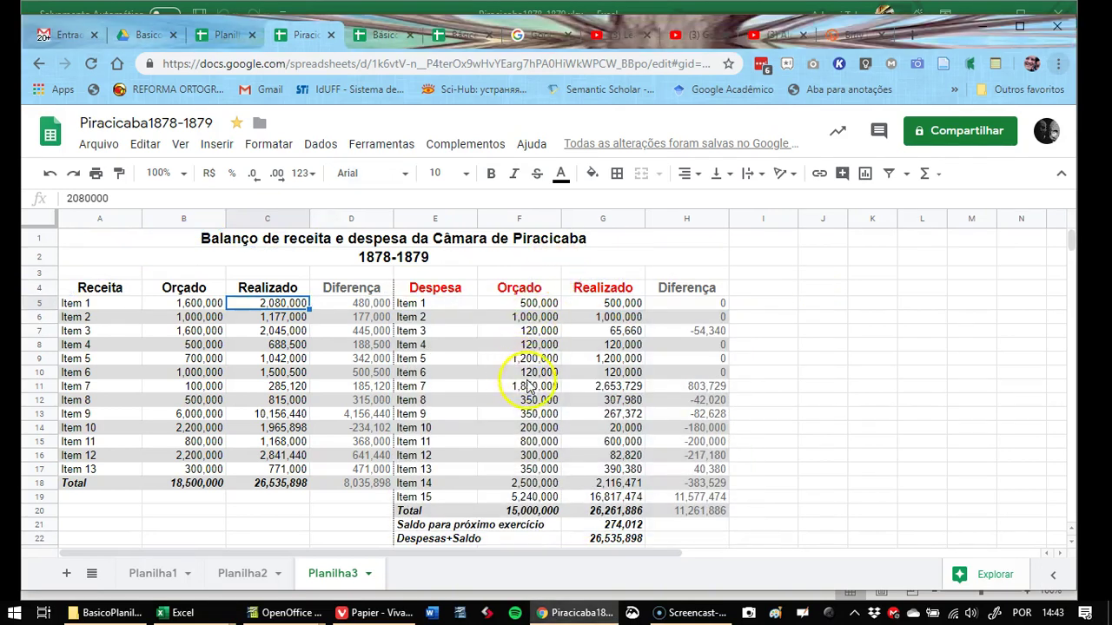
# Replace the budgeted expense in F9 with sdsadasdasd and insert asdsadsad inside the existing value in F13
pyautogui.click(521, 373)
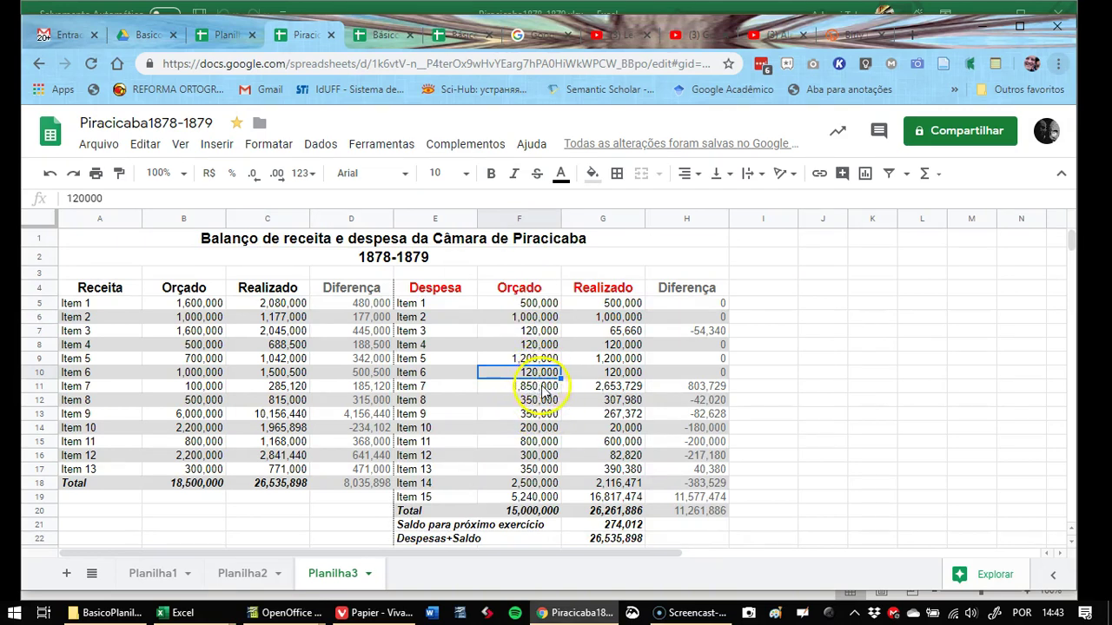
pyautogui.press('Up')
pyautogui.write('sdsadasdasd')
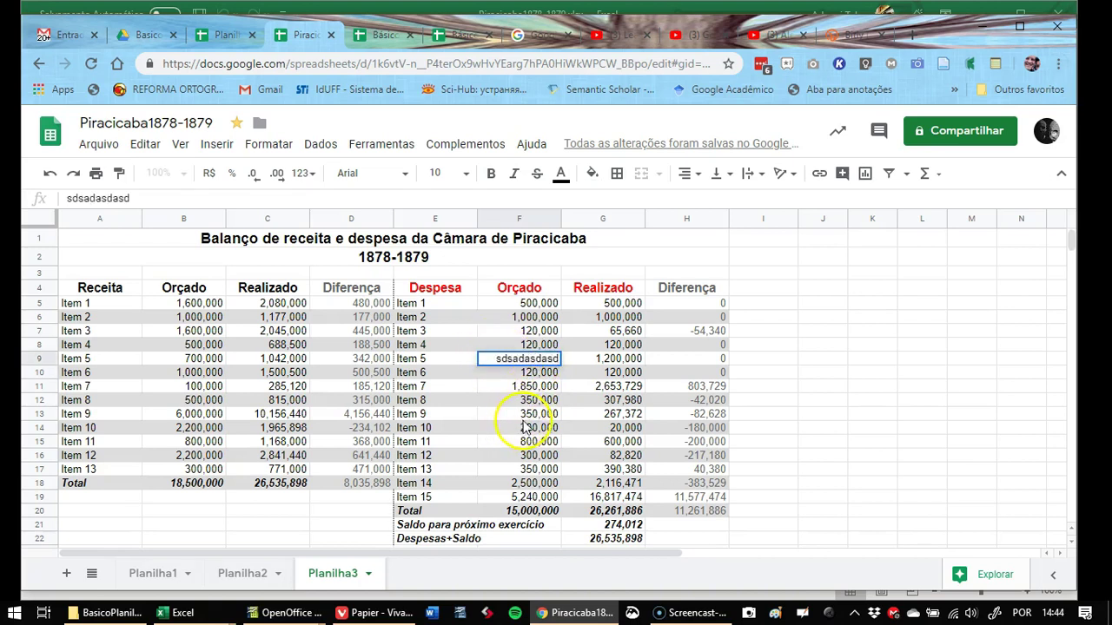
pyautogui.click(529, 415)
pyautogui.doubleClick(536, 414)
pyautogui.write('asdsadsad')
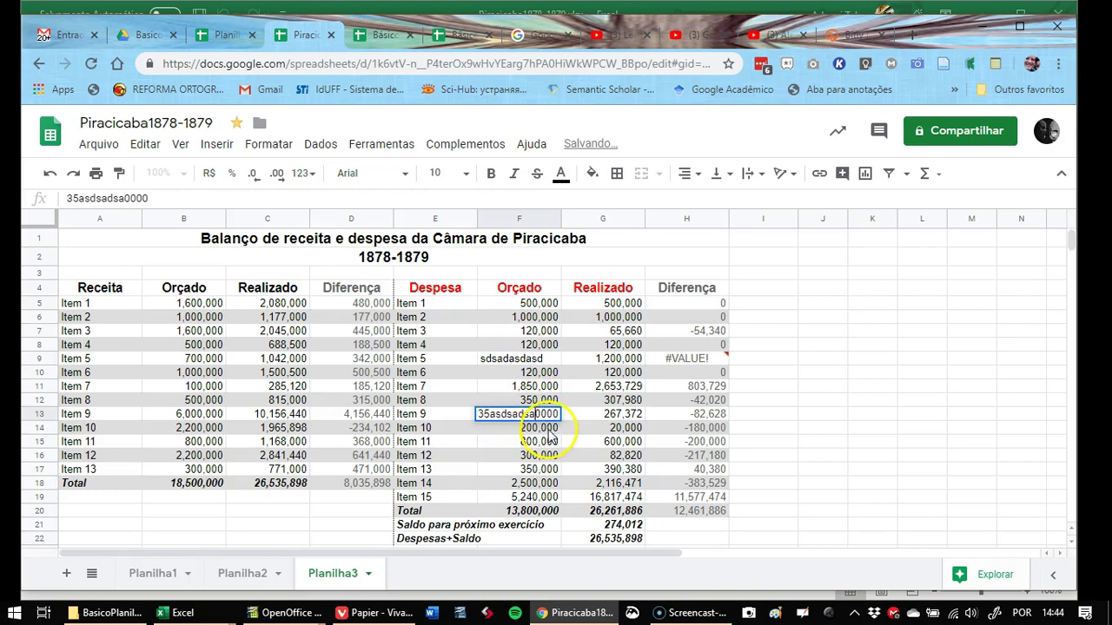
# Replace the Item 9 realized revenue in C13 with saSasa and select D8
pyautogui.click(424, 400)
pyautogui.click(295, 415)
pyautogui.write('saSasa')
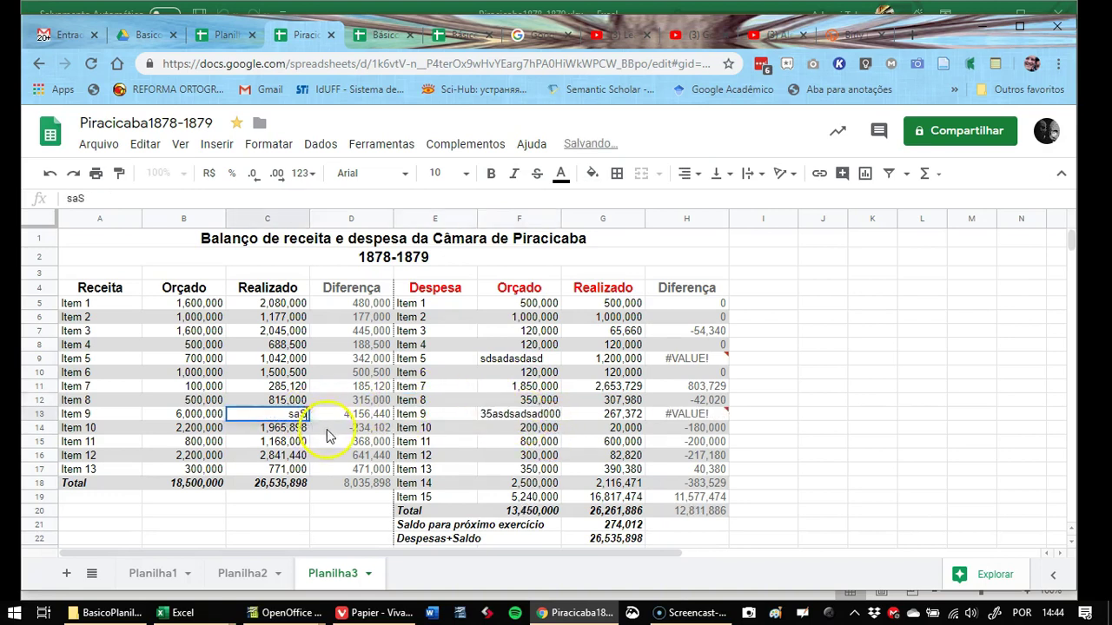
pyautogui.click(369, 345)
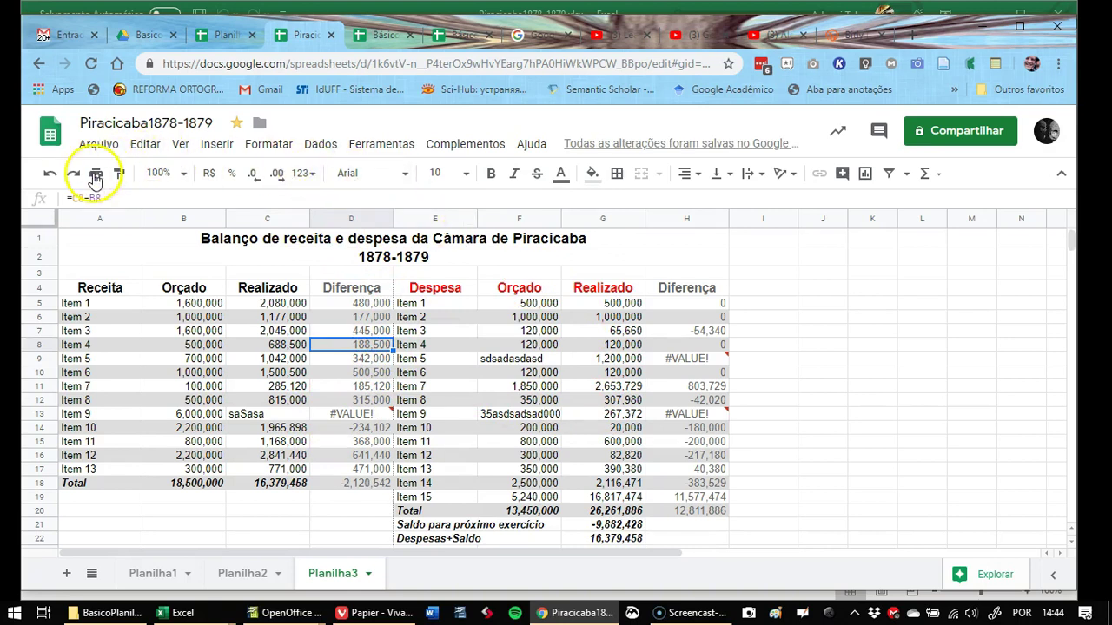
# Undo the last three cell edits in C13, F13 and F9
pyautogui.click(50, 178)
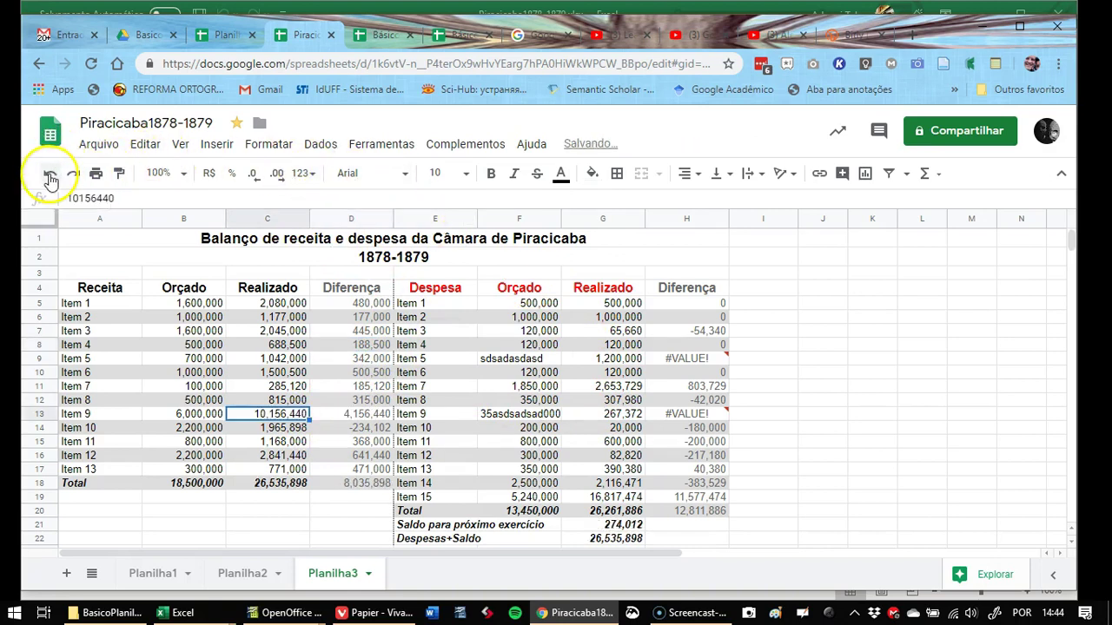
pyautogui.click(50, 179)
pyautogui.click(50, 180)
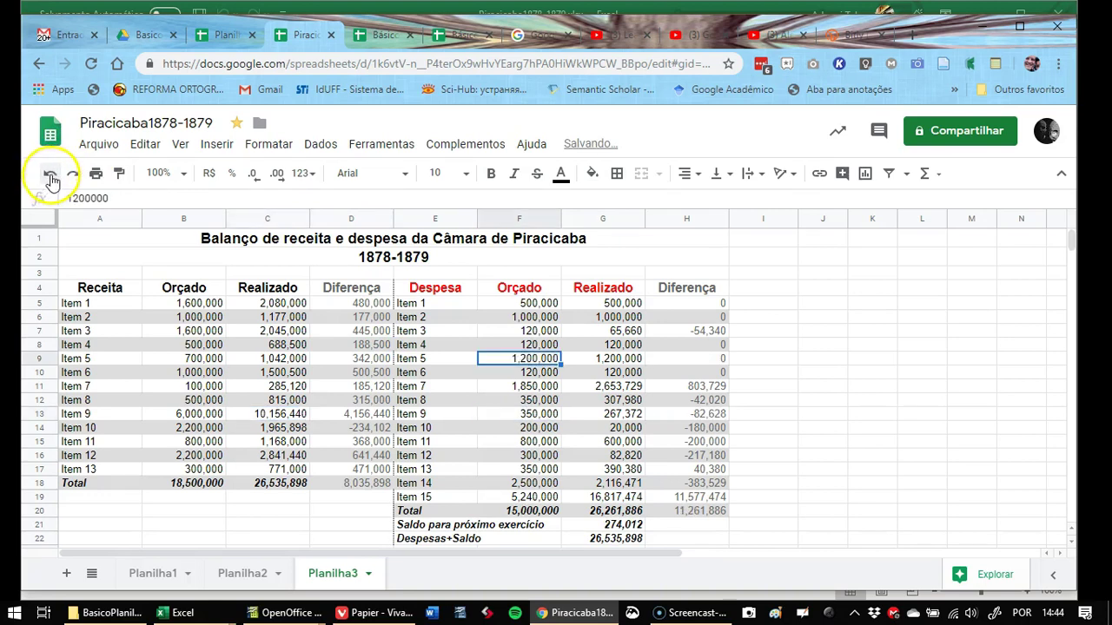
# Undo the red font colour on the Realizado, Orçado and Despesa headers in the expense table, and select I9
pyautogui.click(51, 180)
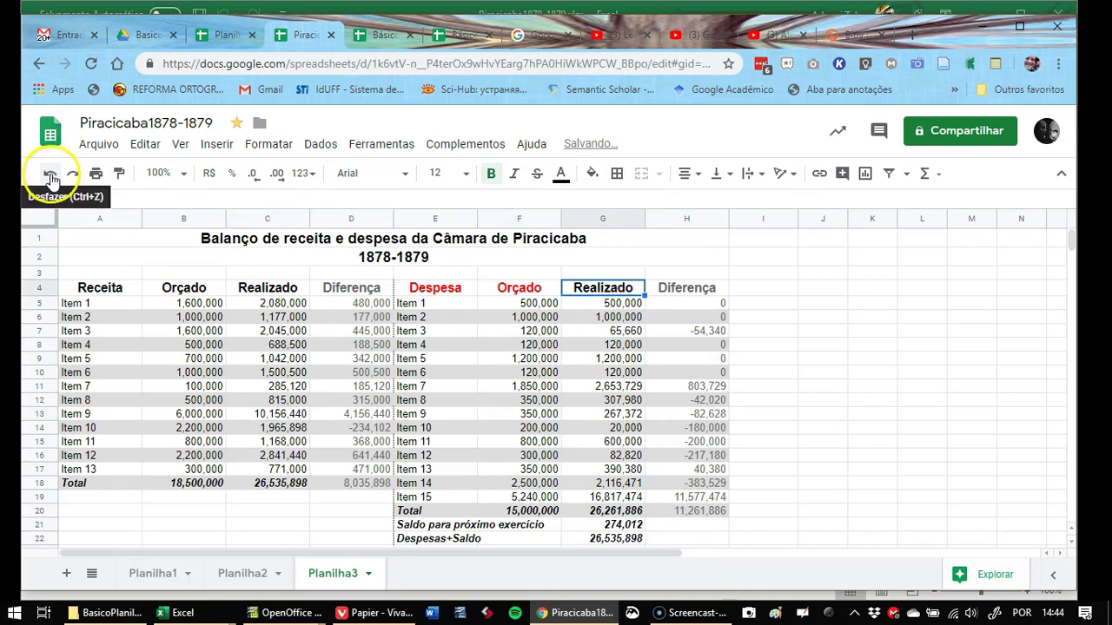
pyautogui.click(50, 179)
pyautogui.click(52, 179)
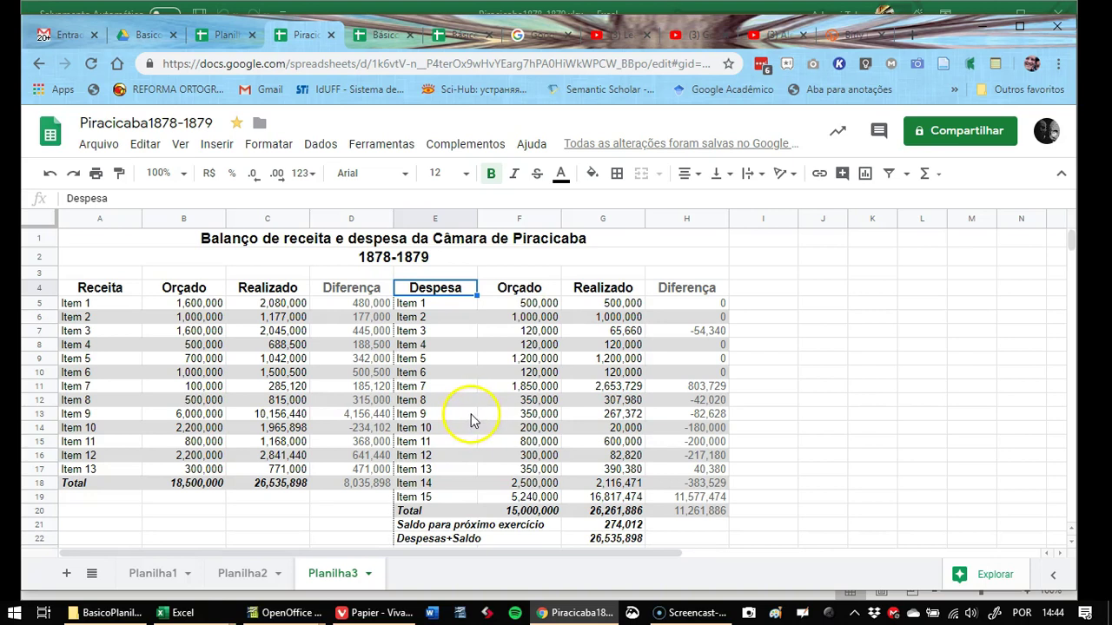
pyautogui.click(762, 357)
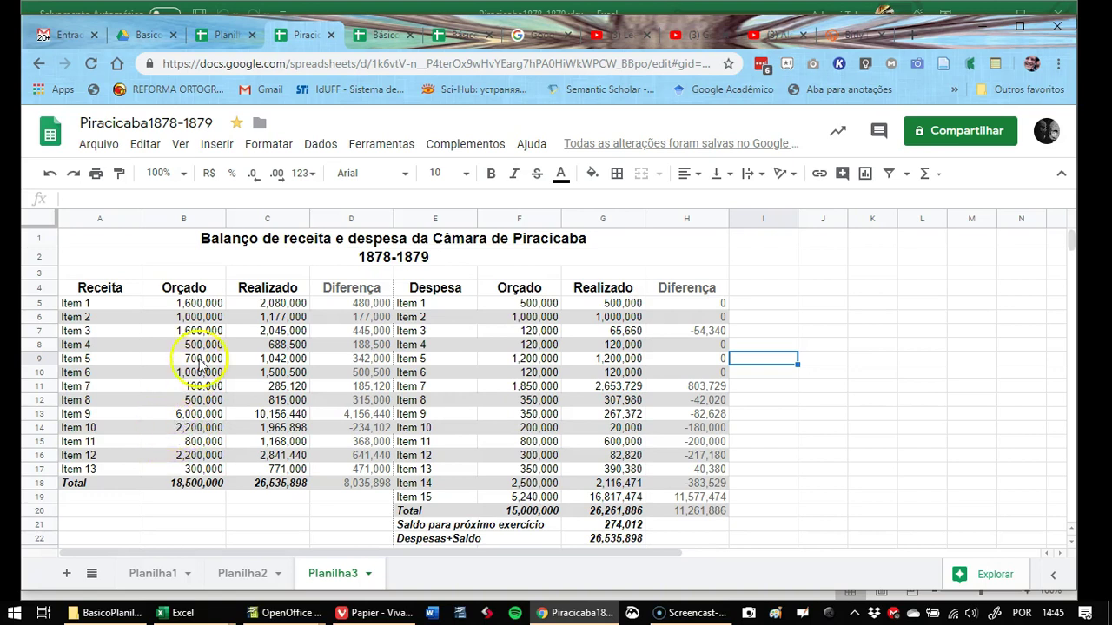
# Inspect the merged title cell and the 1878-1879 cell, comparing the title with its content in the formula bar
pyautogui.doubleClick(281, 243)
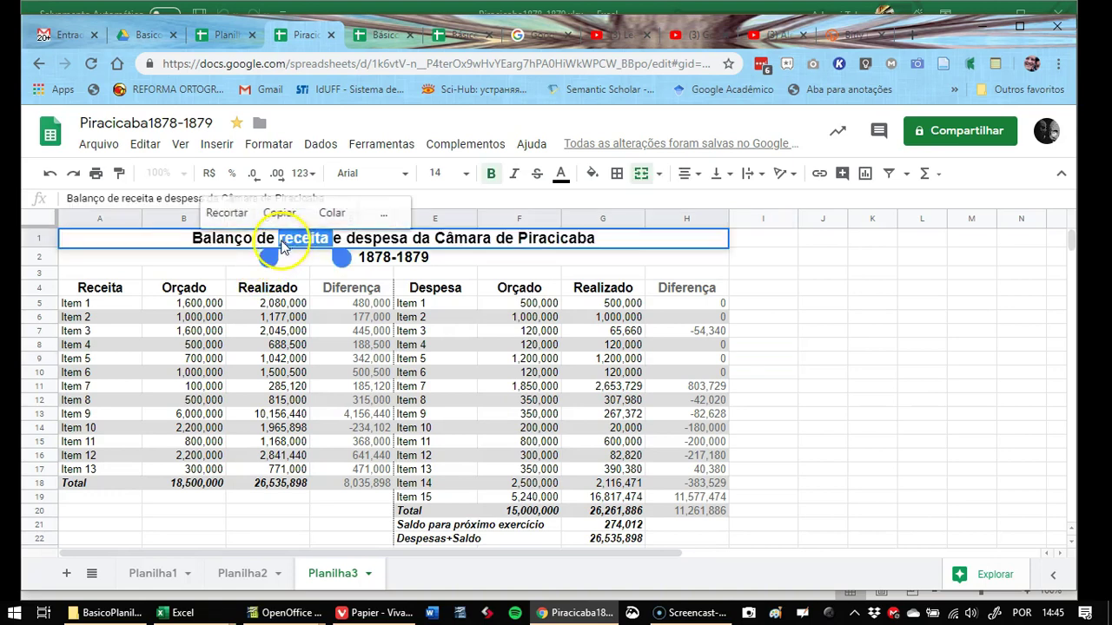
pyautogui.click(462, 259)
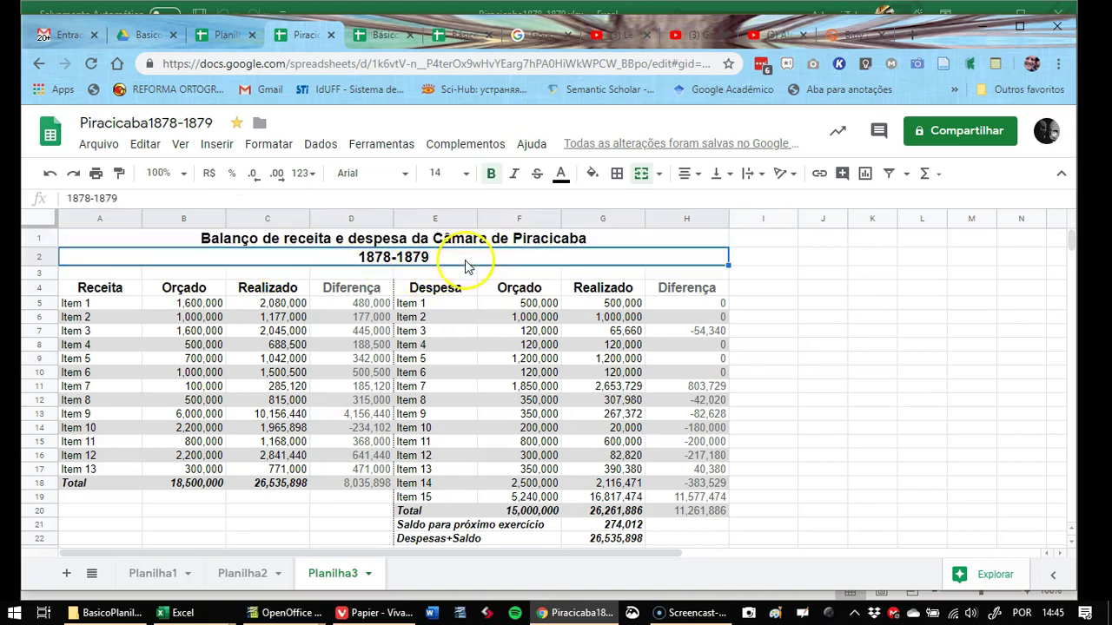
pyautogui.click(384, 242)
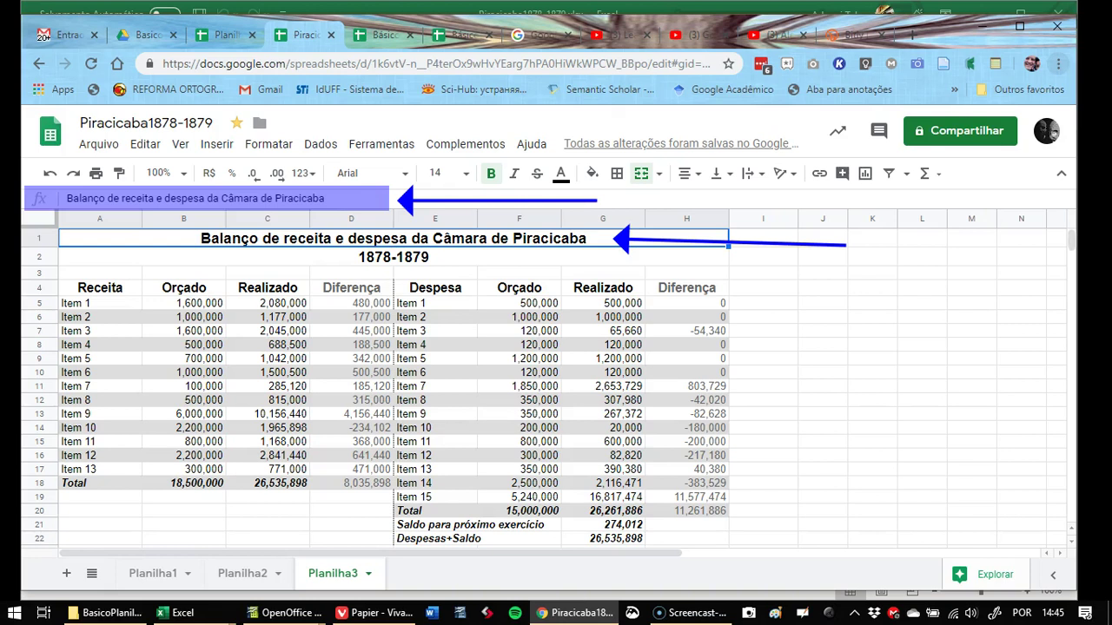
# Inspect the Diferença formulas in D6 and D7 with formula display turned on, and restore the display of values
pyautogui.click(363, 318)
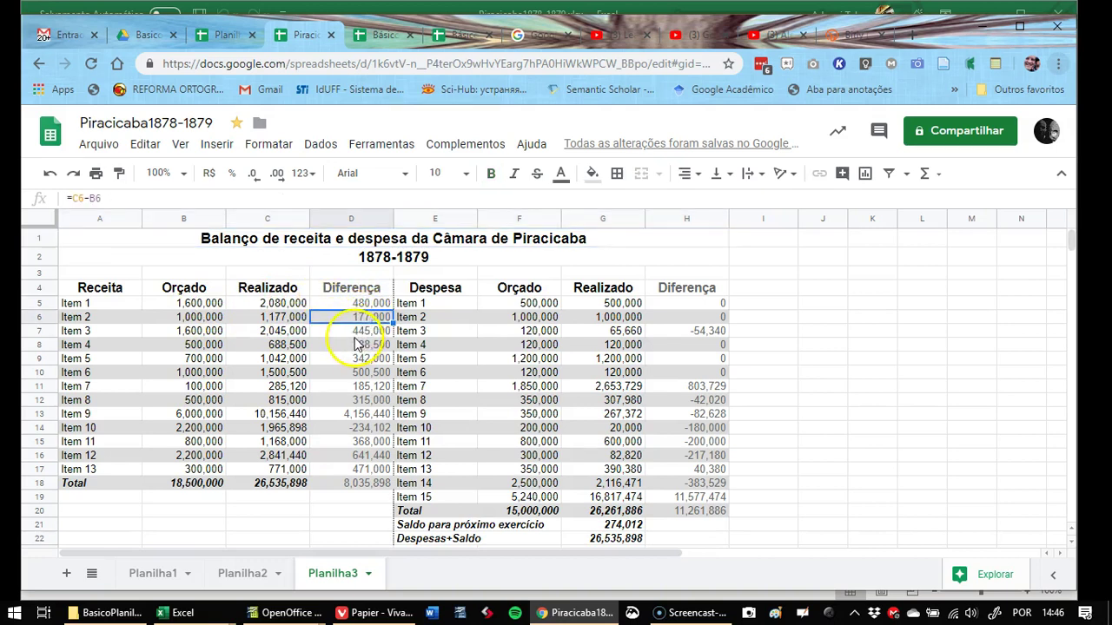
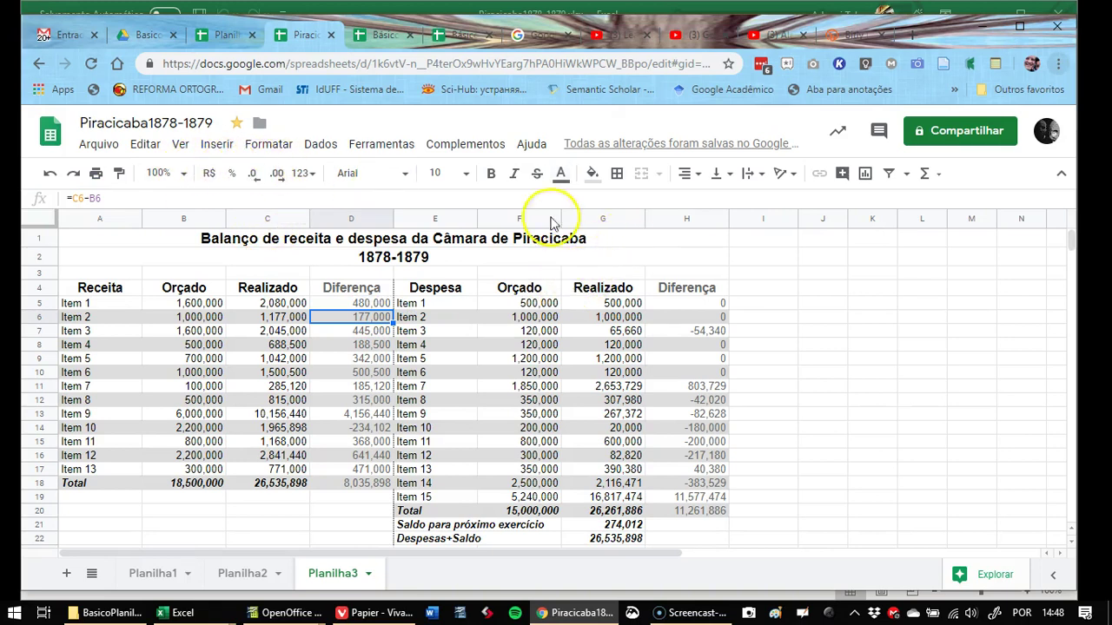
pyautogui.click(178, 144)
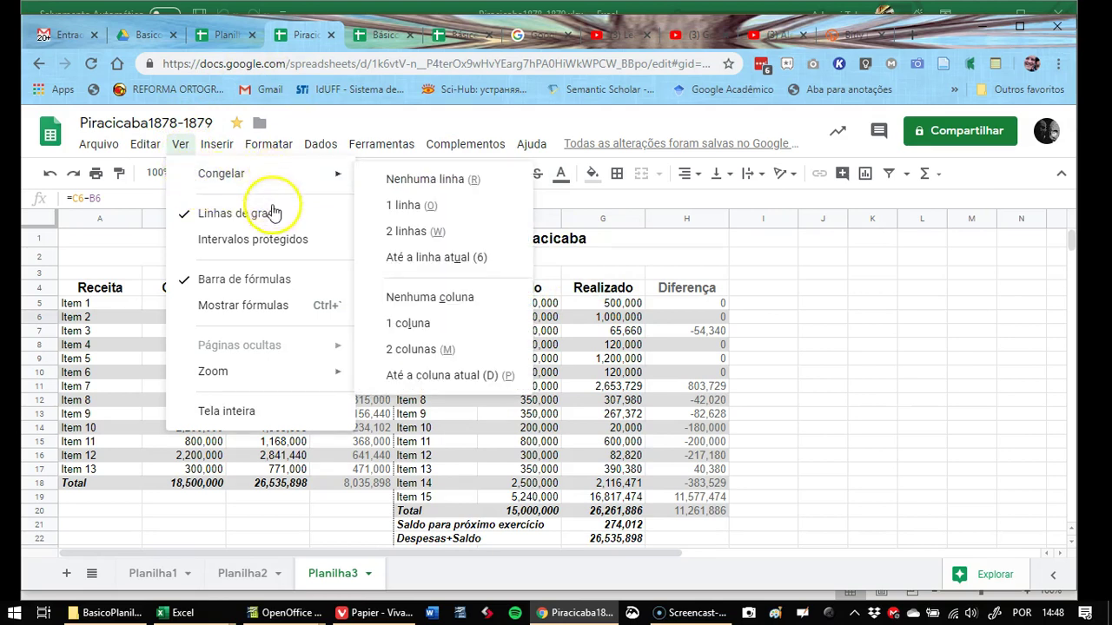
pyautogui.click(265, 311)
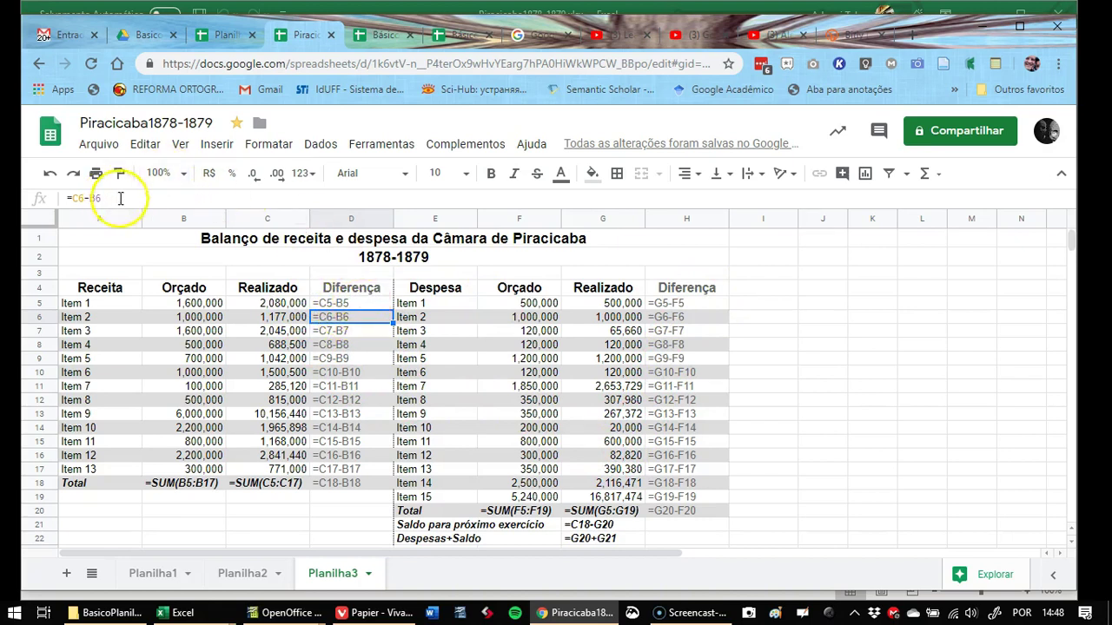
pyautogui.doubleClick(341, 331)
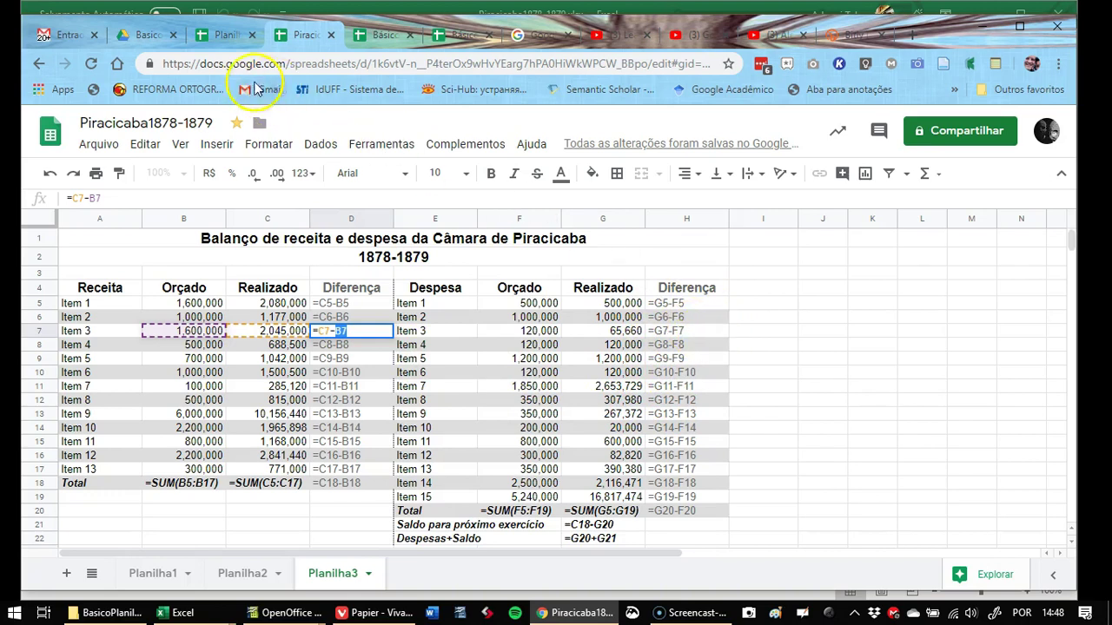
pyautogui.click(181, 144)
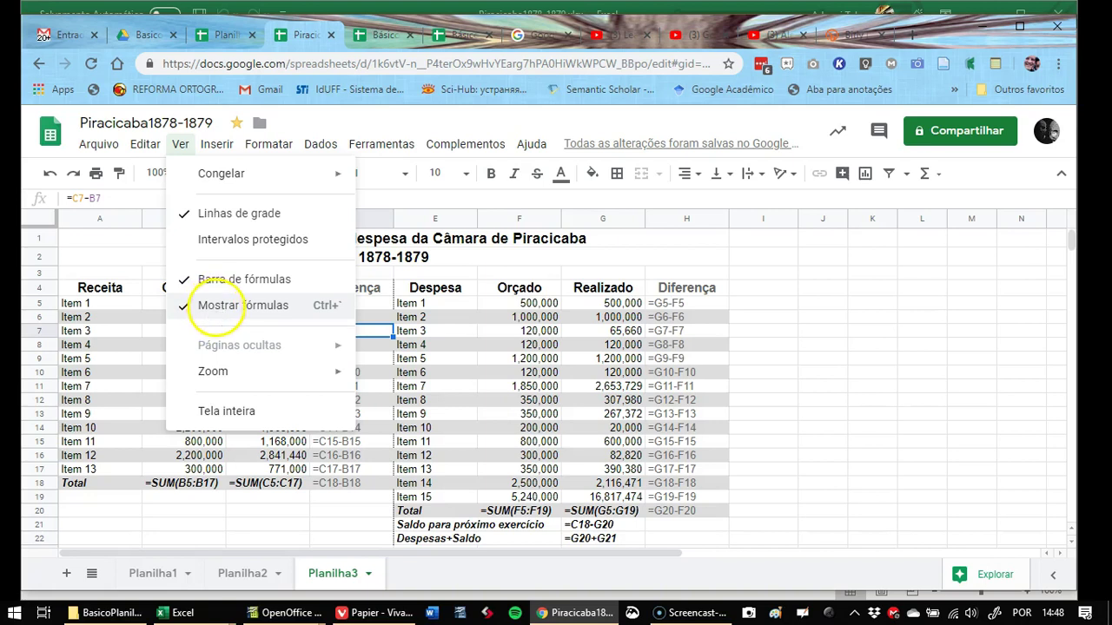
pyautogui.click(217, 306)
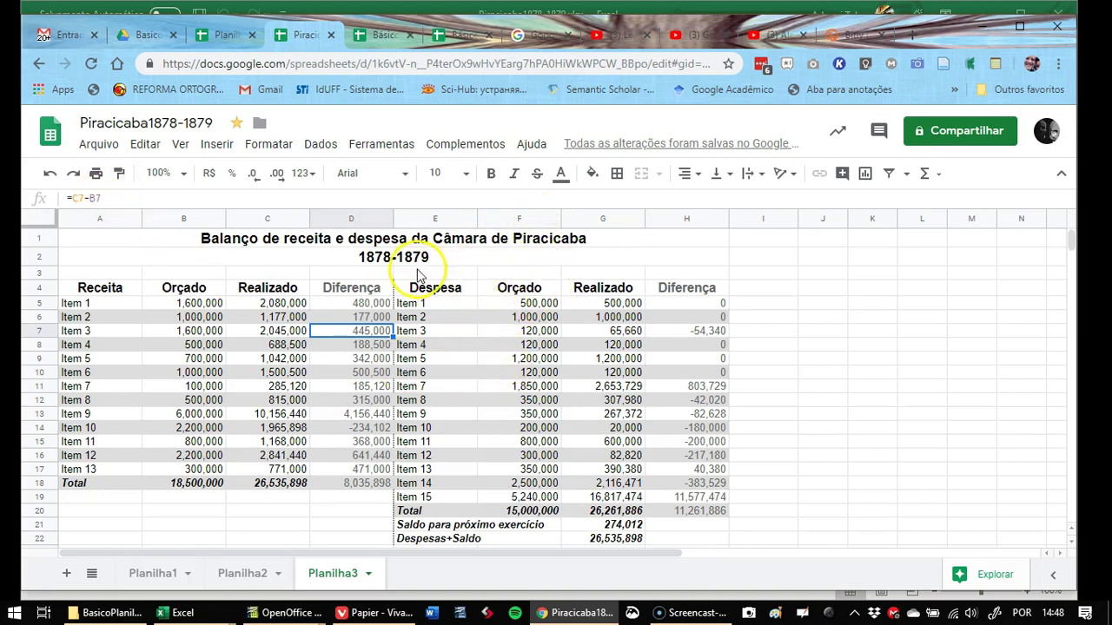
# Select the title, the 1878-1879 cell, the header range A4:H4, and the cells B7 and D5 in turn
pyautogui.click(410, 239)
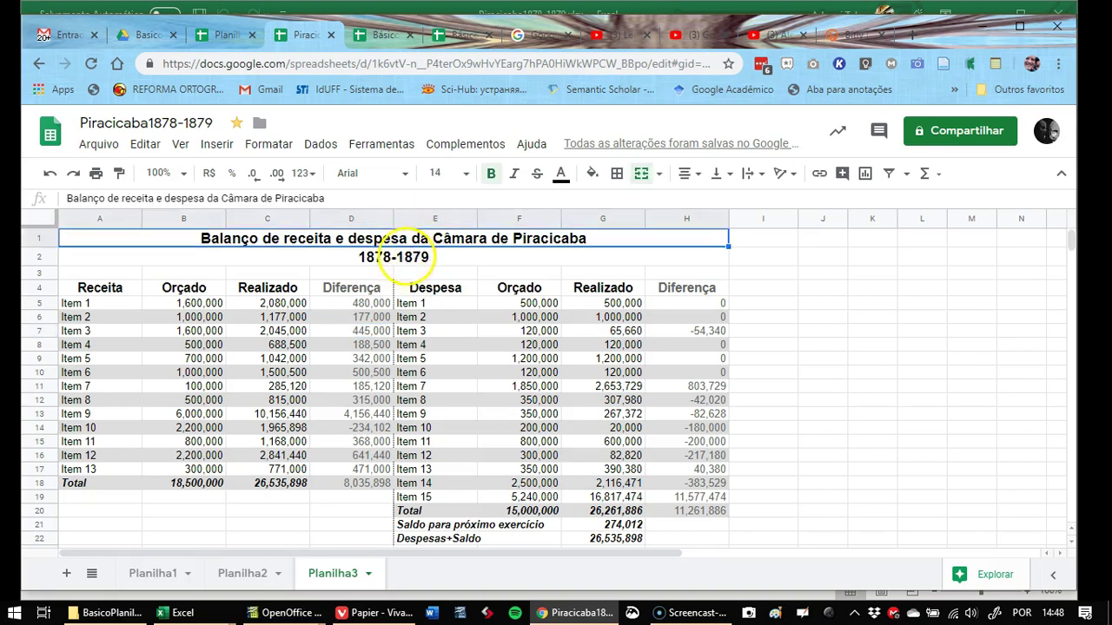
pyautogui.click(408, 254)
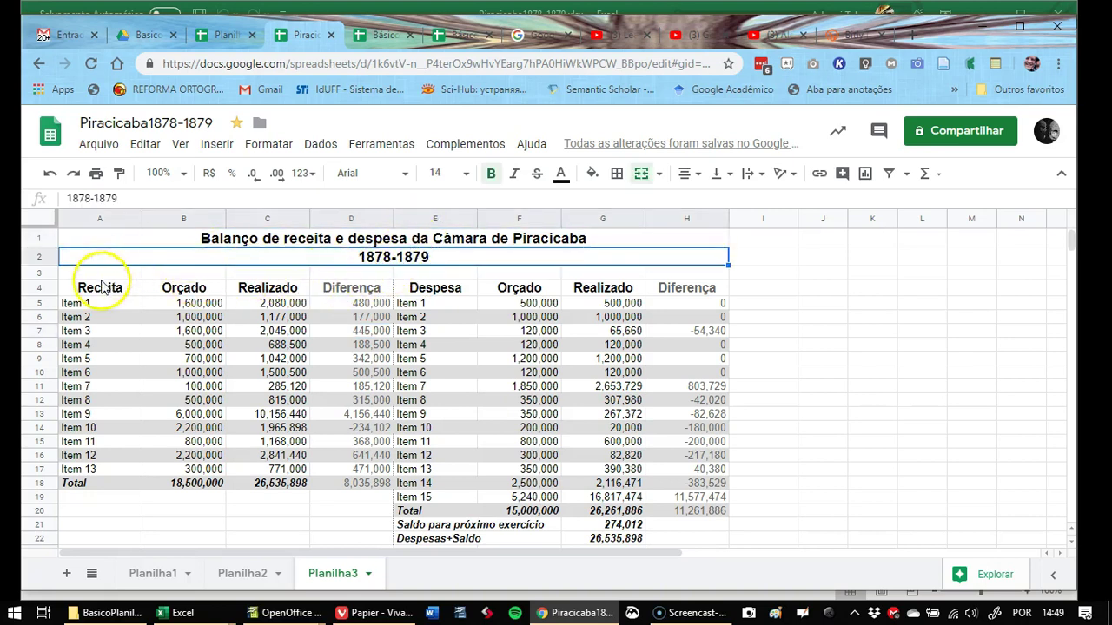
pyautogui.moveTo(102, 290); pyautogui.dragTo(657, 296)
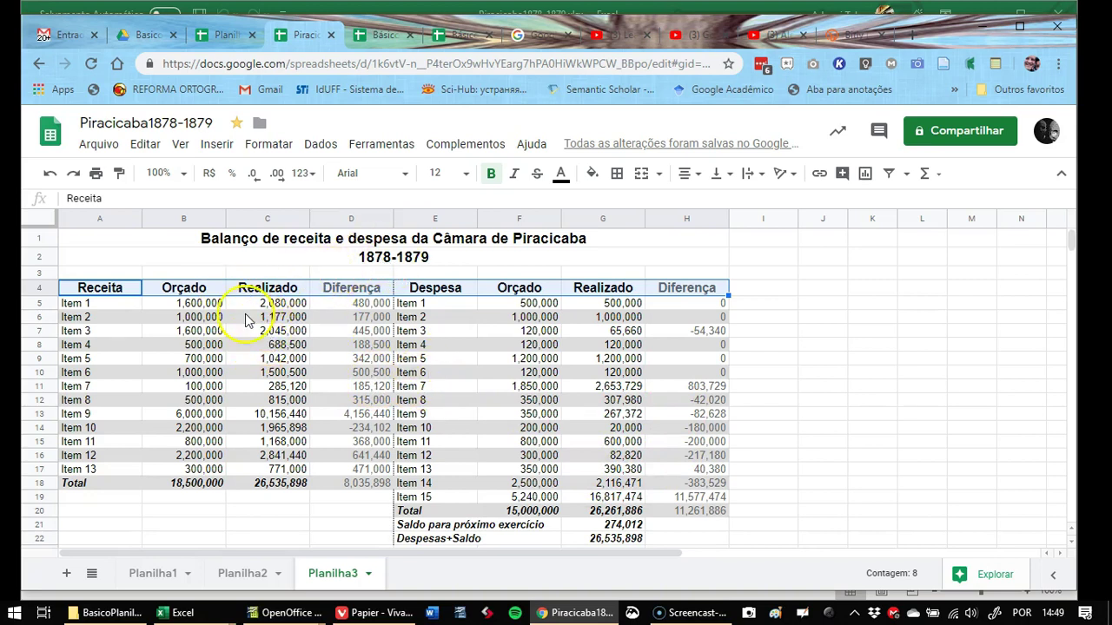
pyautogui.click(193, 328)
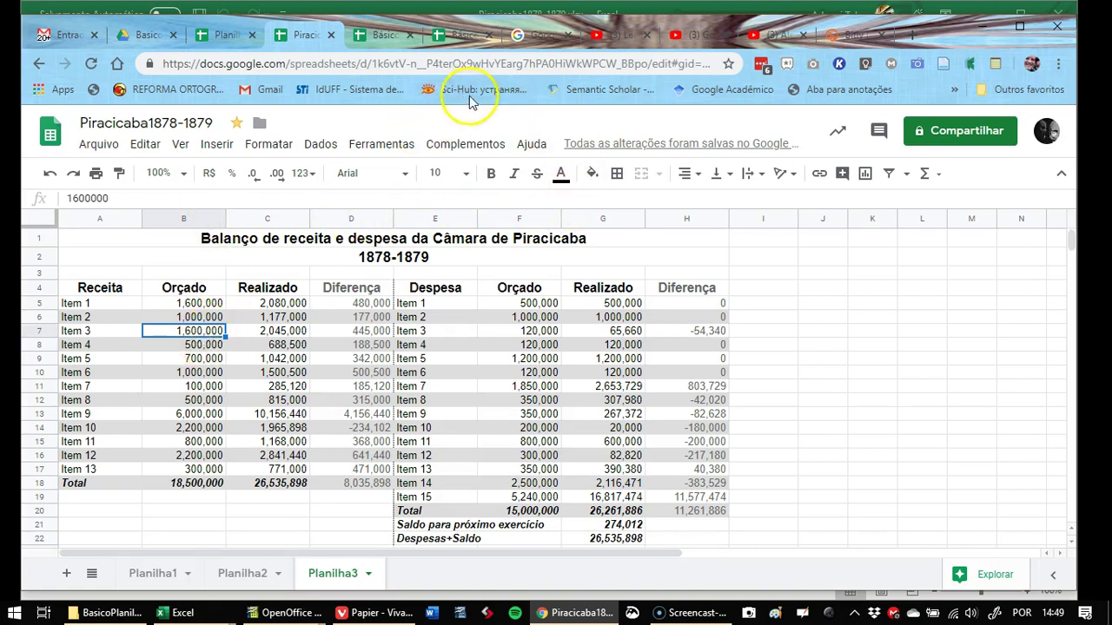
pyautogui.press('alt')
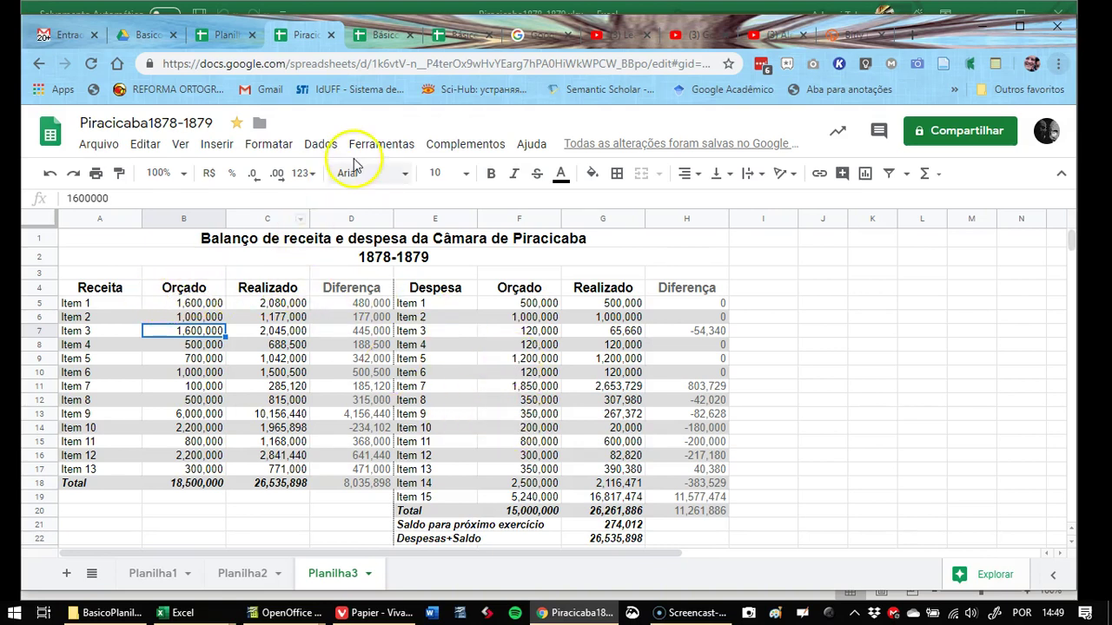
pyautogui.click(370, 306)
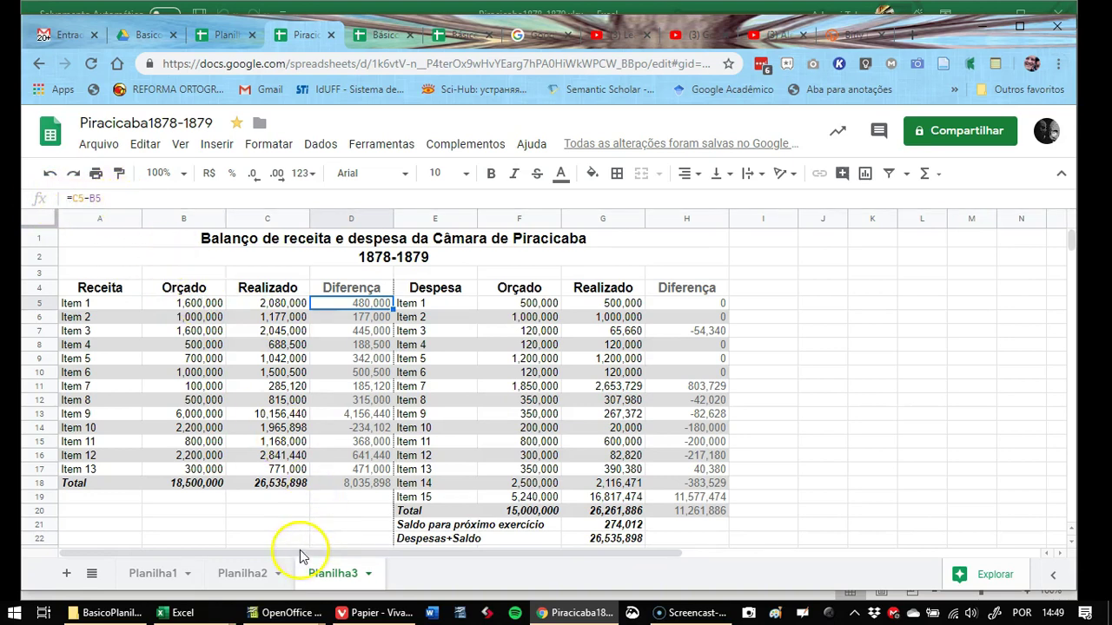
# Switch to the Básico planilhas - vários spreadsheet, examine Aluno 1's STDEV formula in H2, and cancel the formula edit
pyautogui.click(388, 42)
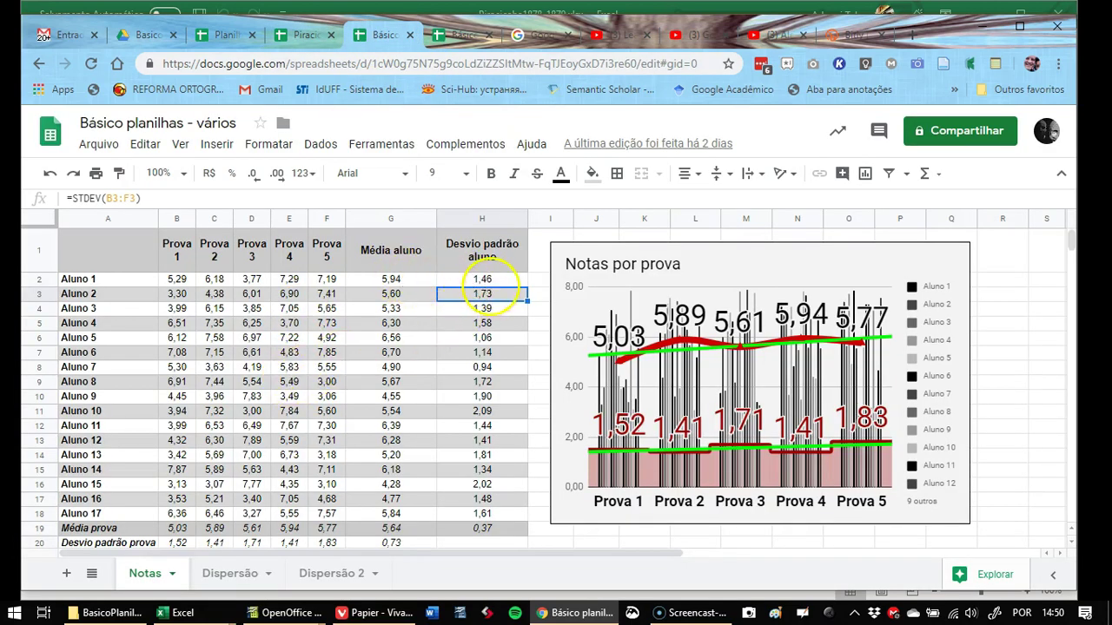
pyautogui.click(486, 280)
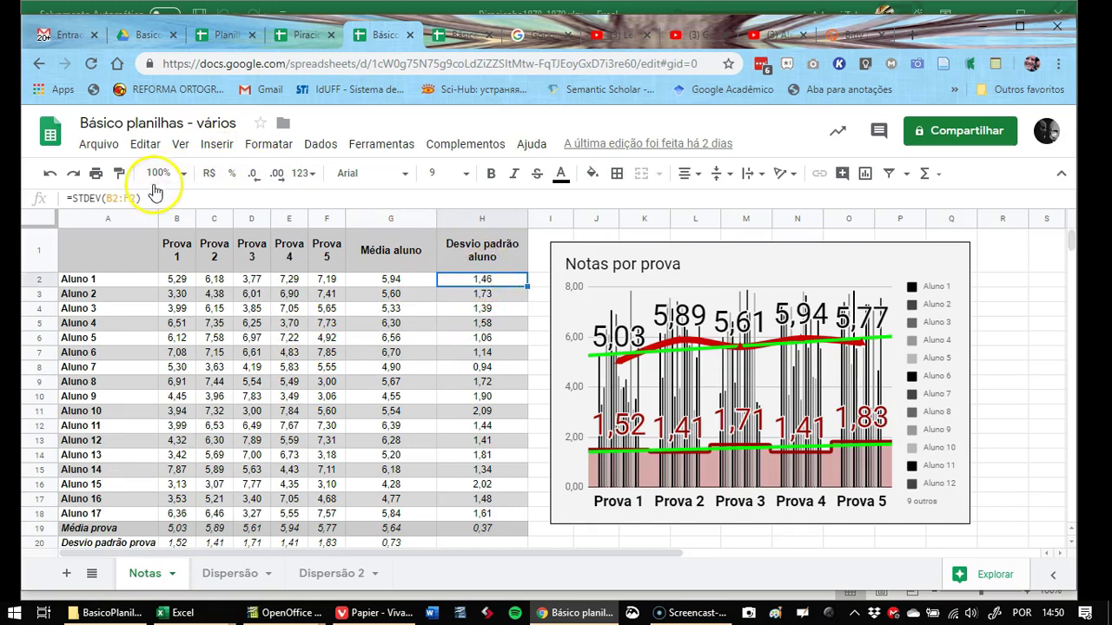
pyautogui.click(71, 198)
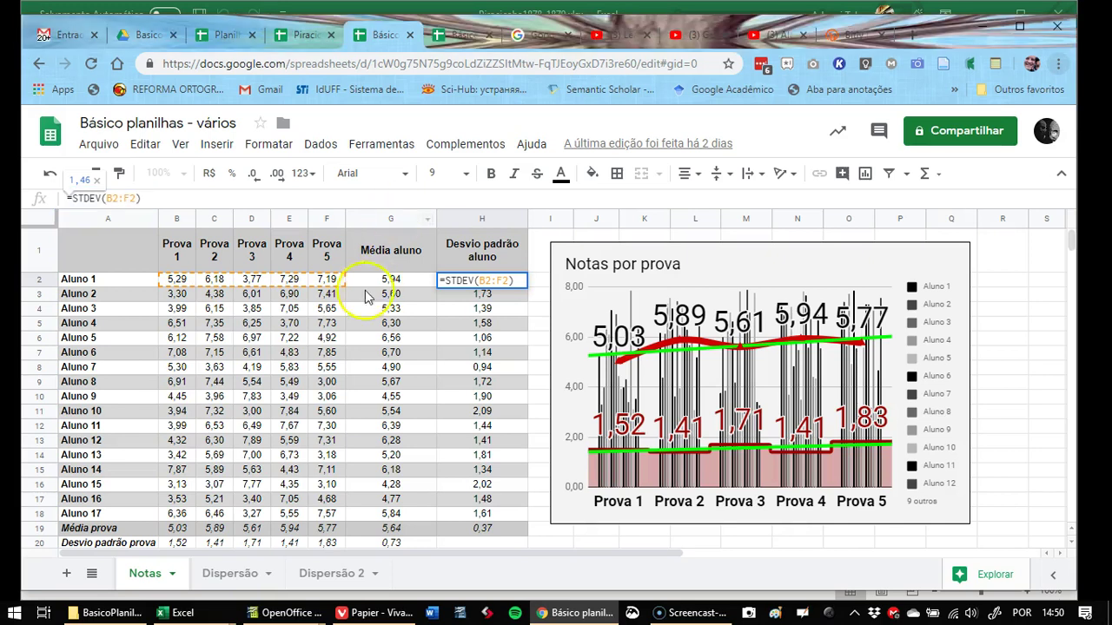
pyautogui.click(326, 280)
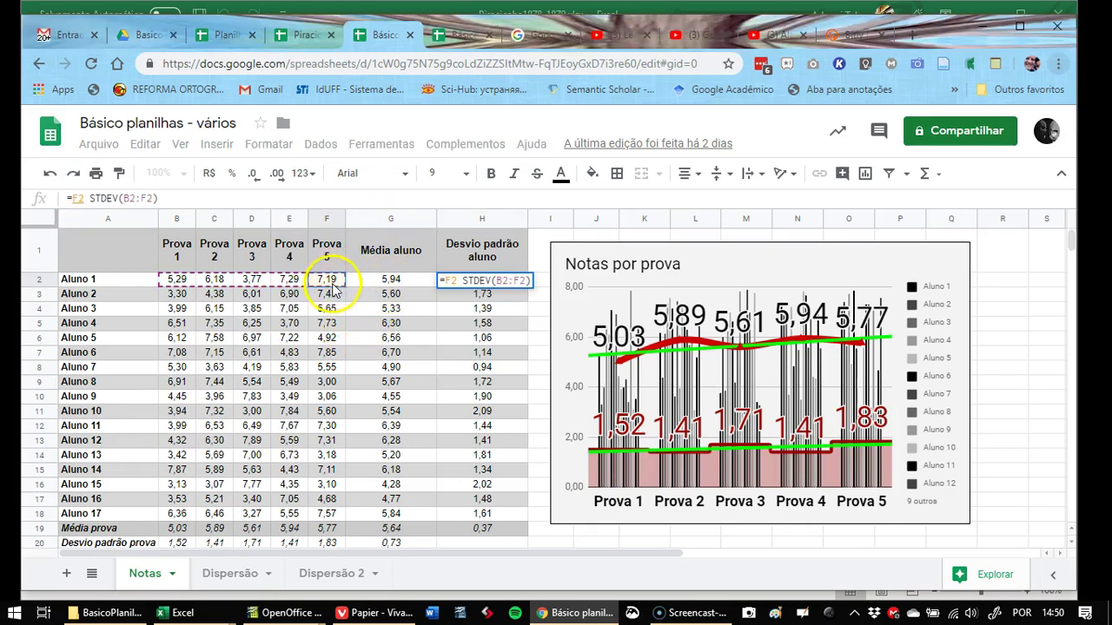
pyautogui.click(298, 322)
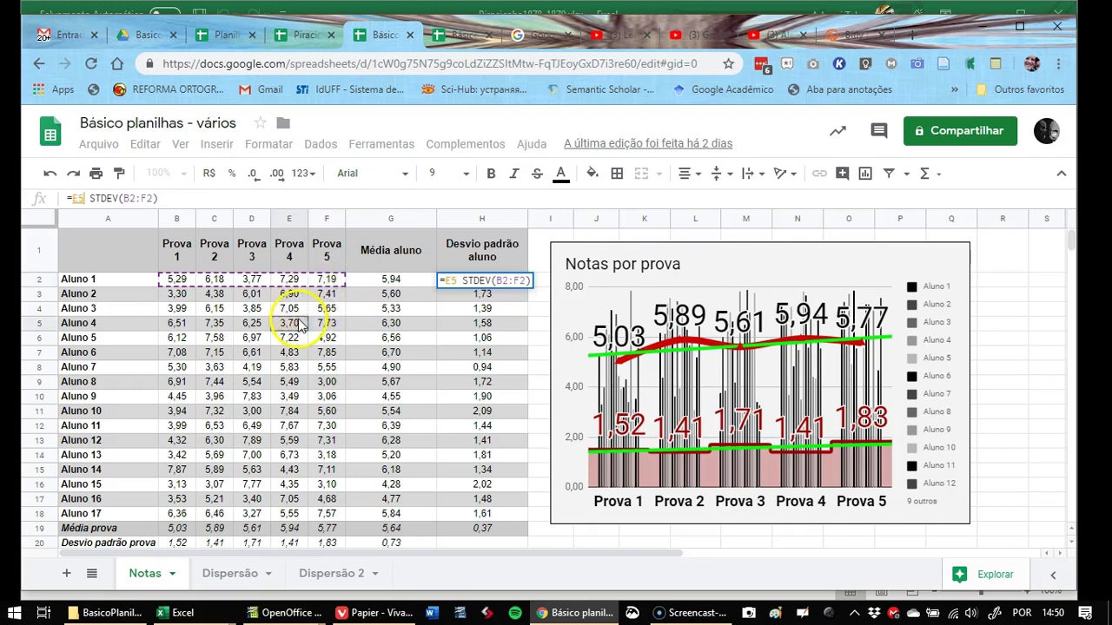
pyautogui.press('Escape')
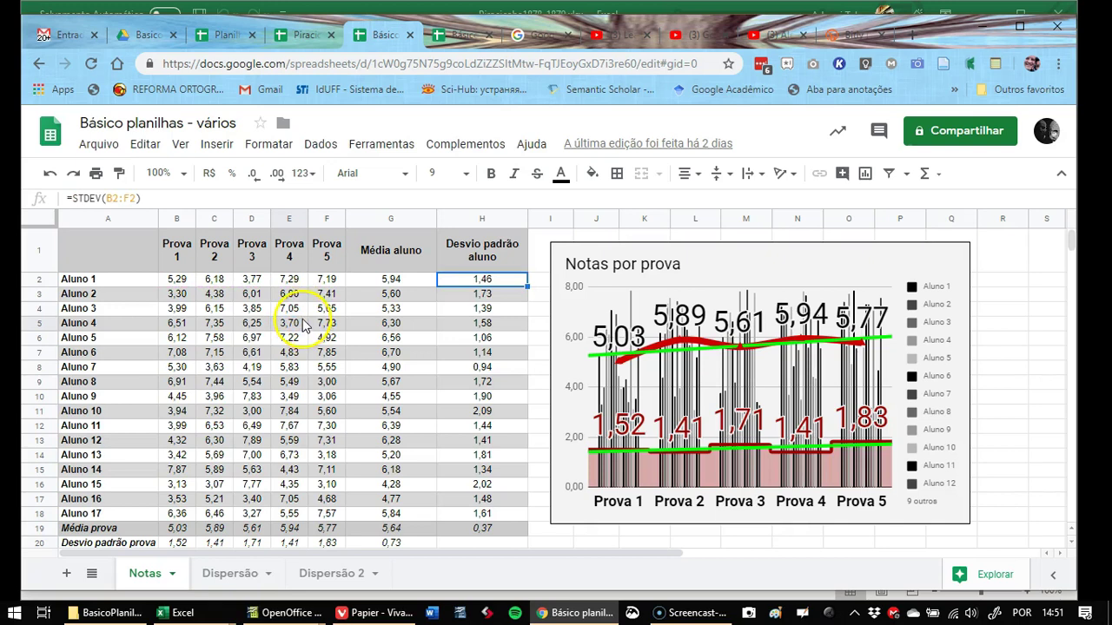
# Inspect Aluno 1's Prova 4 grade in E2 and average formula in G2, and select the whole Aluno 3 row
pyautogui.click(292, 281)
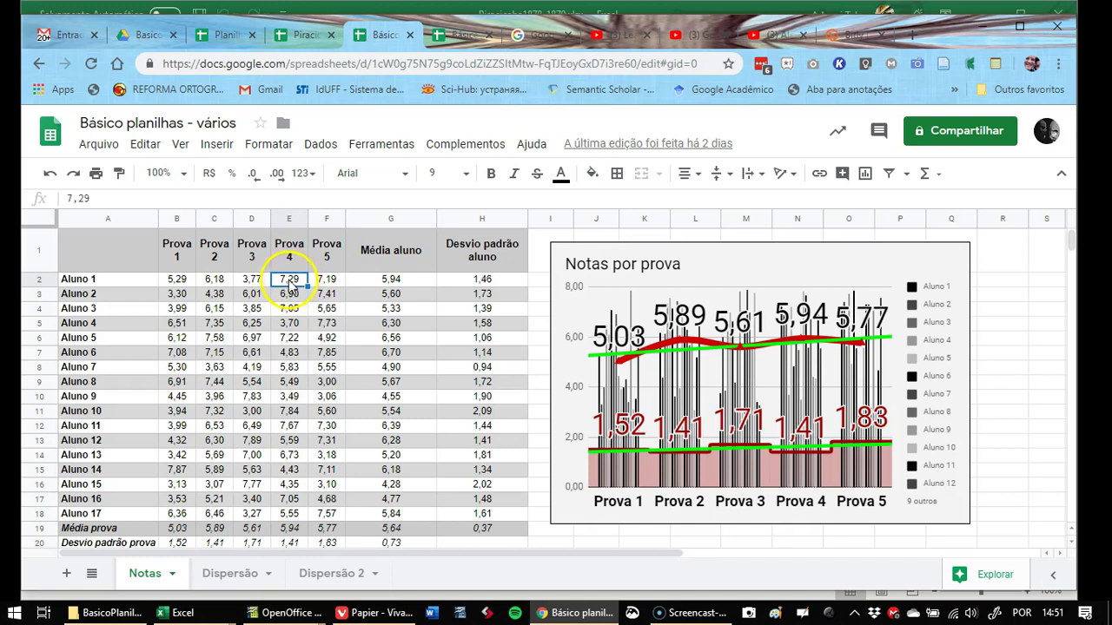
pyautogui.click(382, 280)
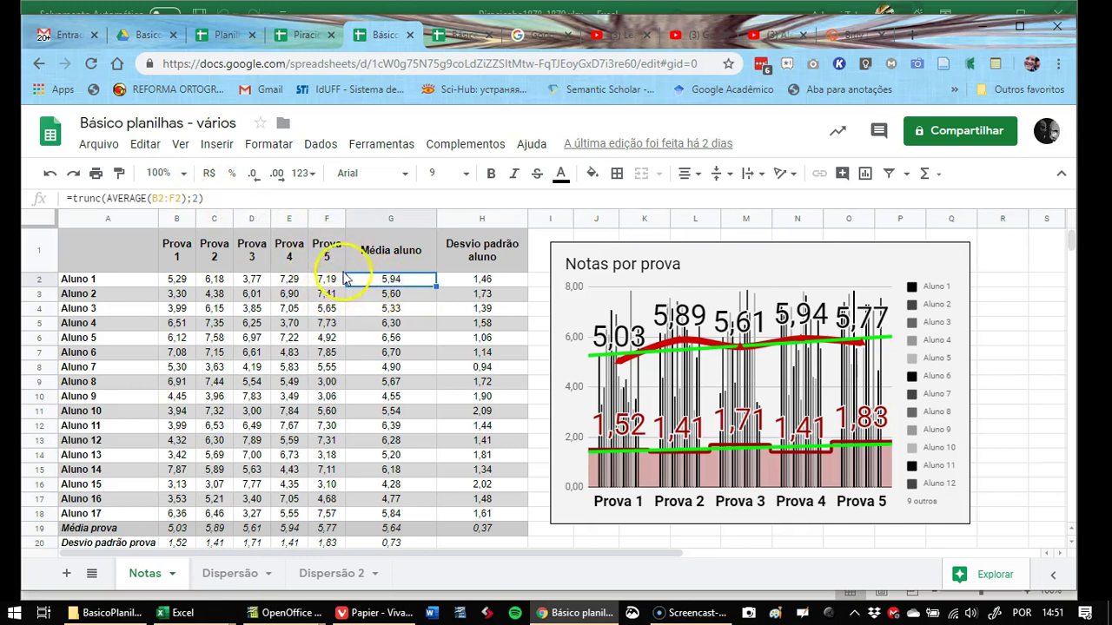
pyautogui.click(102, 310)
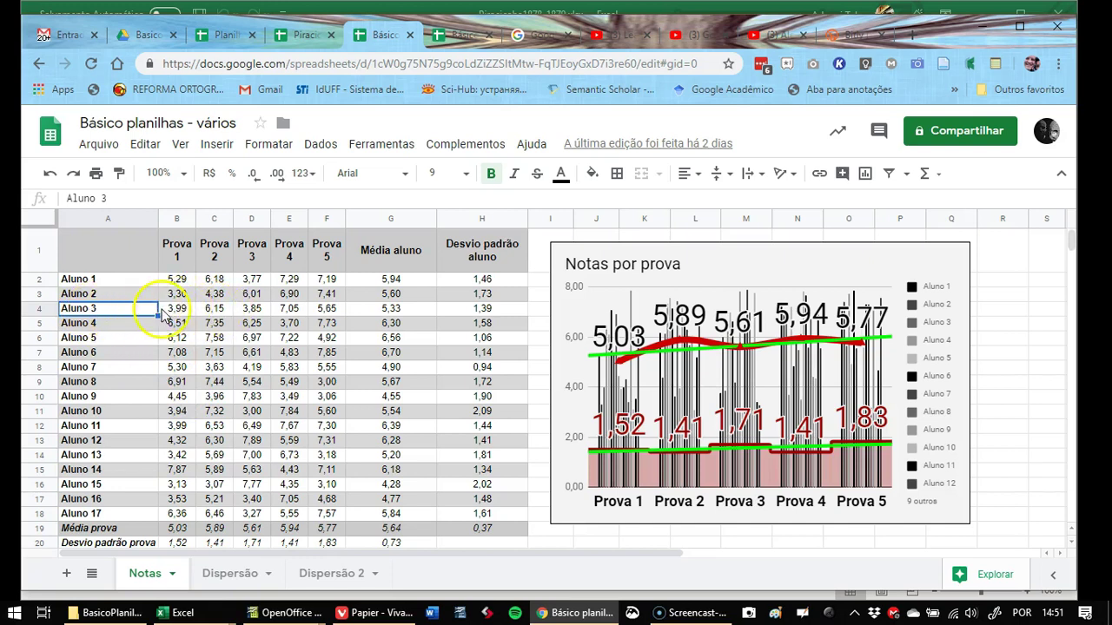
pyautogui.click(40, 308)
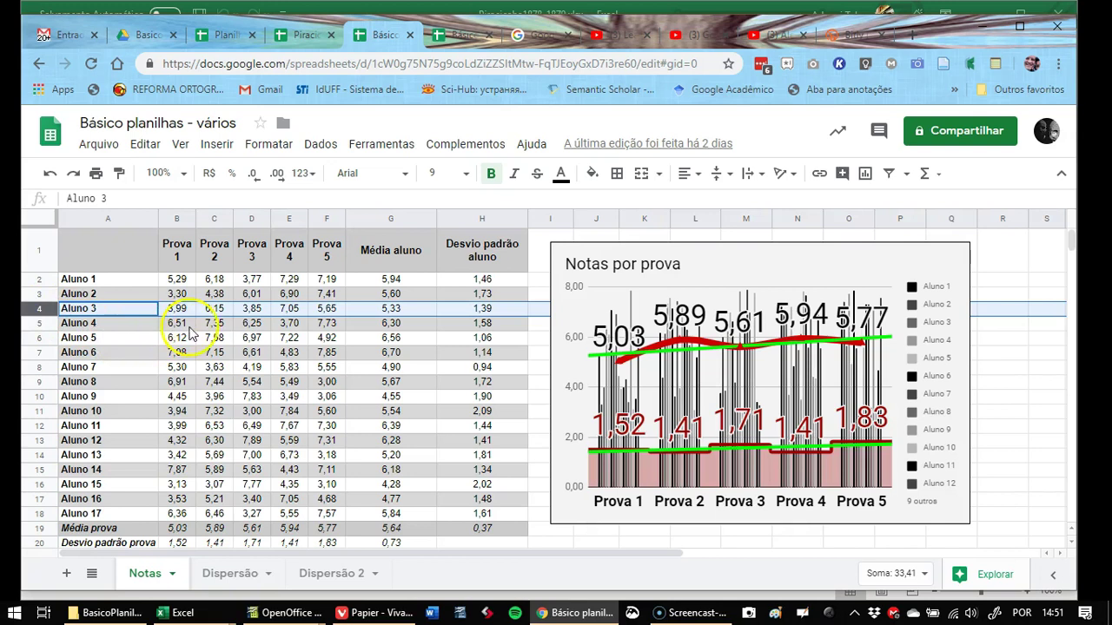
pyautogui.click(111, 311)
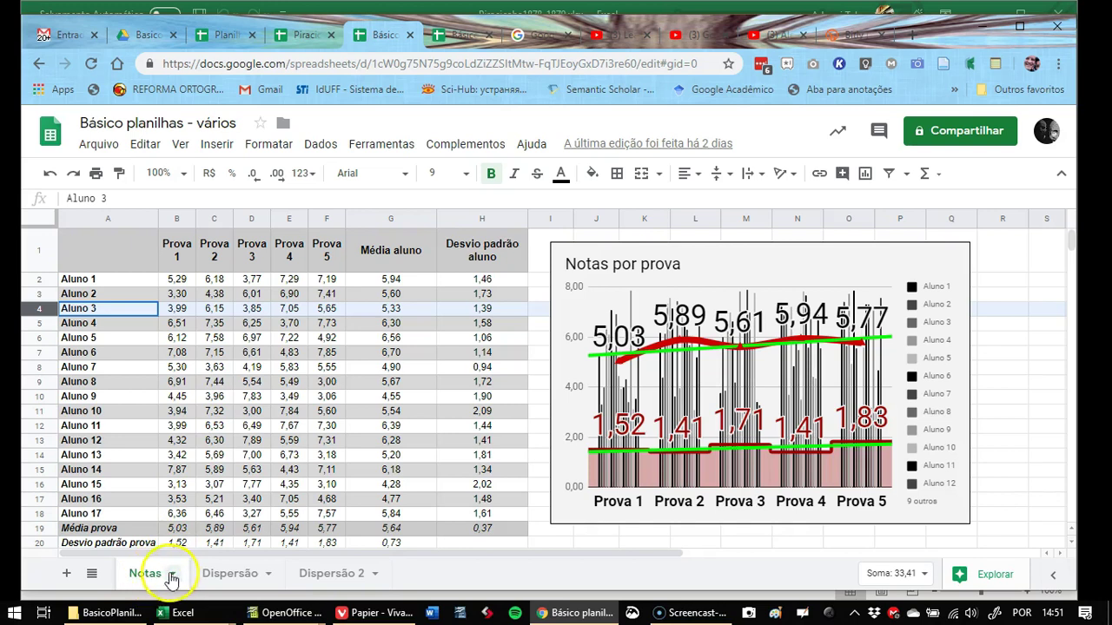
# View the Dispersão, Dispersão 2 and Notas sheets and the file name Básico planilhas - vários, ending on Dispersão
pyautogui.click(231, 577)
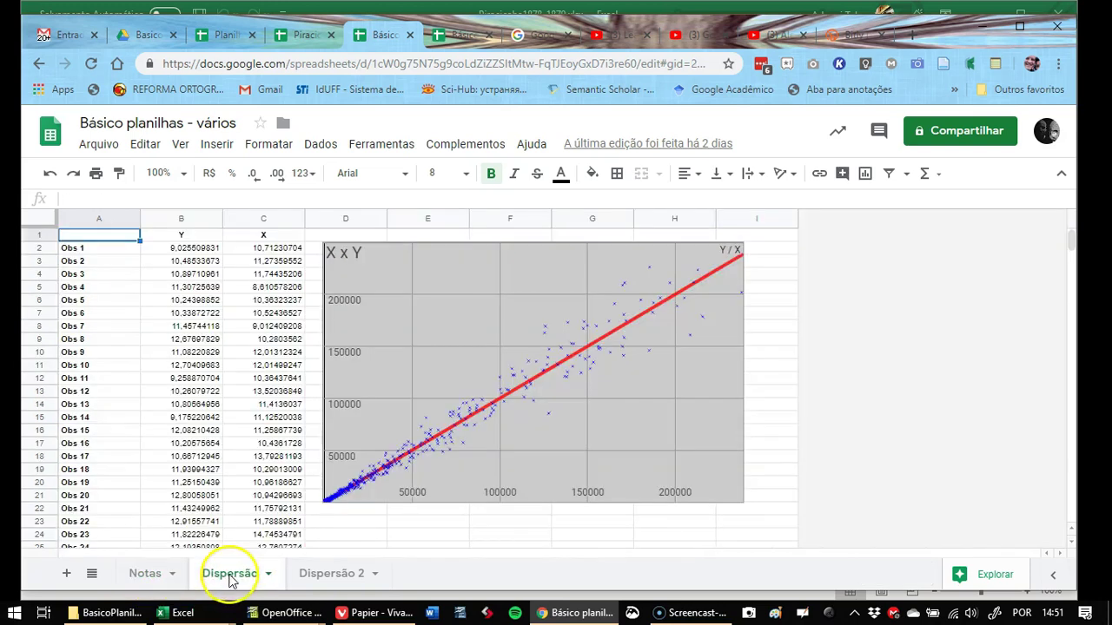
pyautogui.click(324, 576)
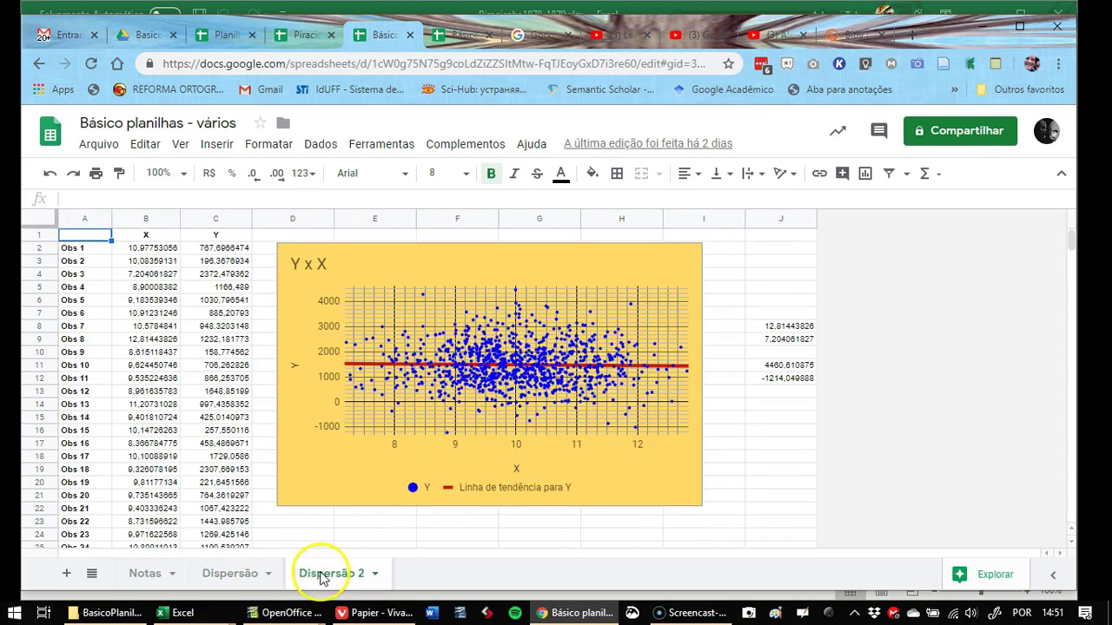
pyautogui.click(196, 127)
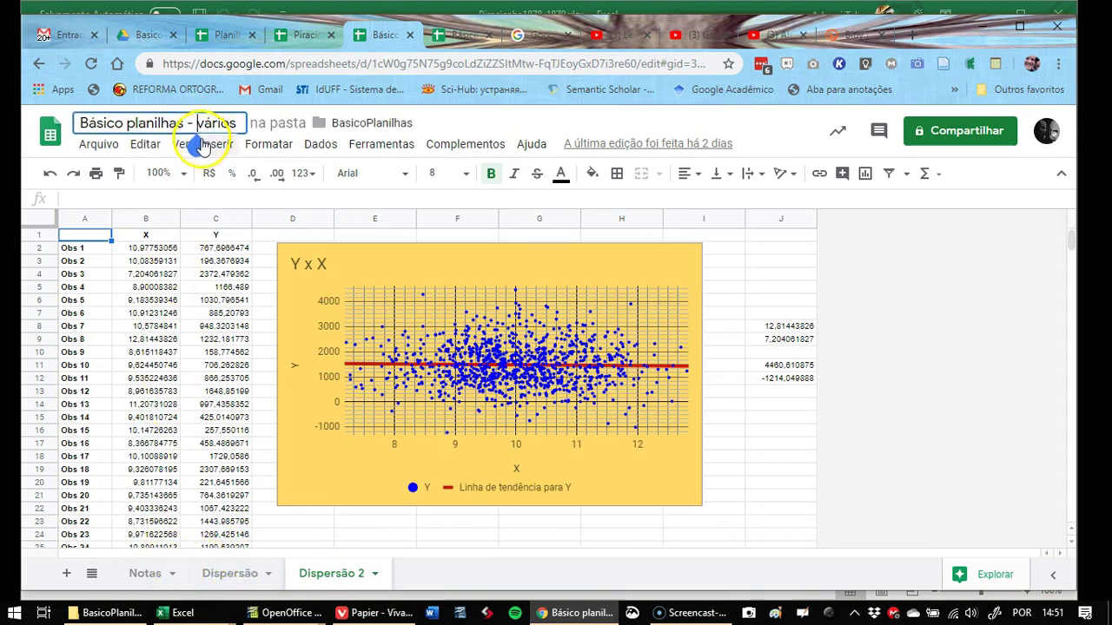
pyautogui.click(154, 581)
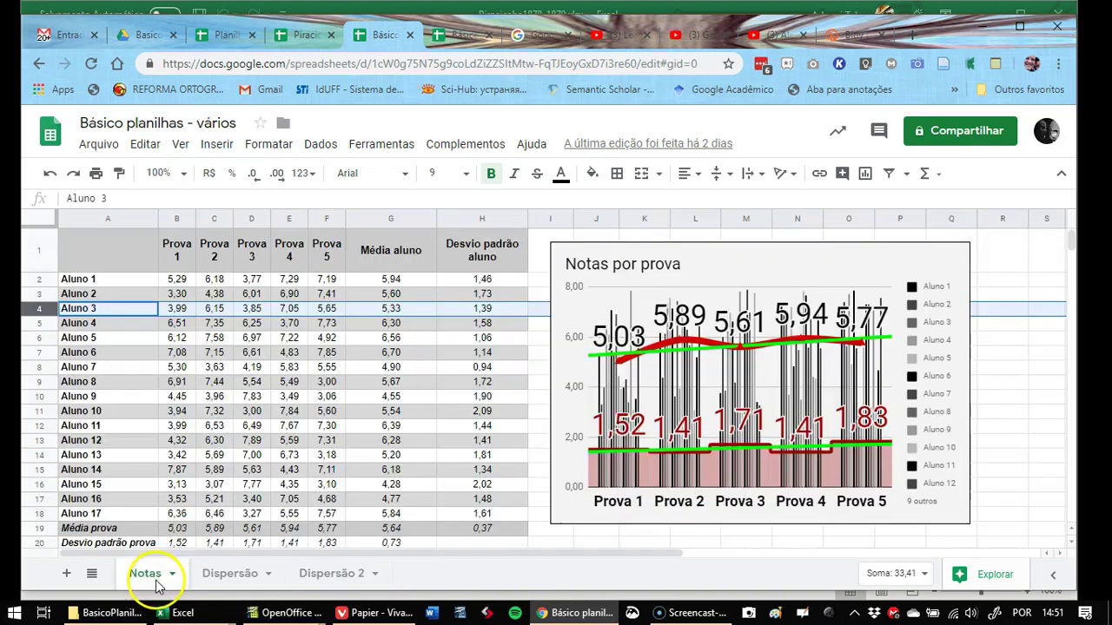
pyautogui.click(244, 582)
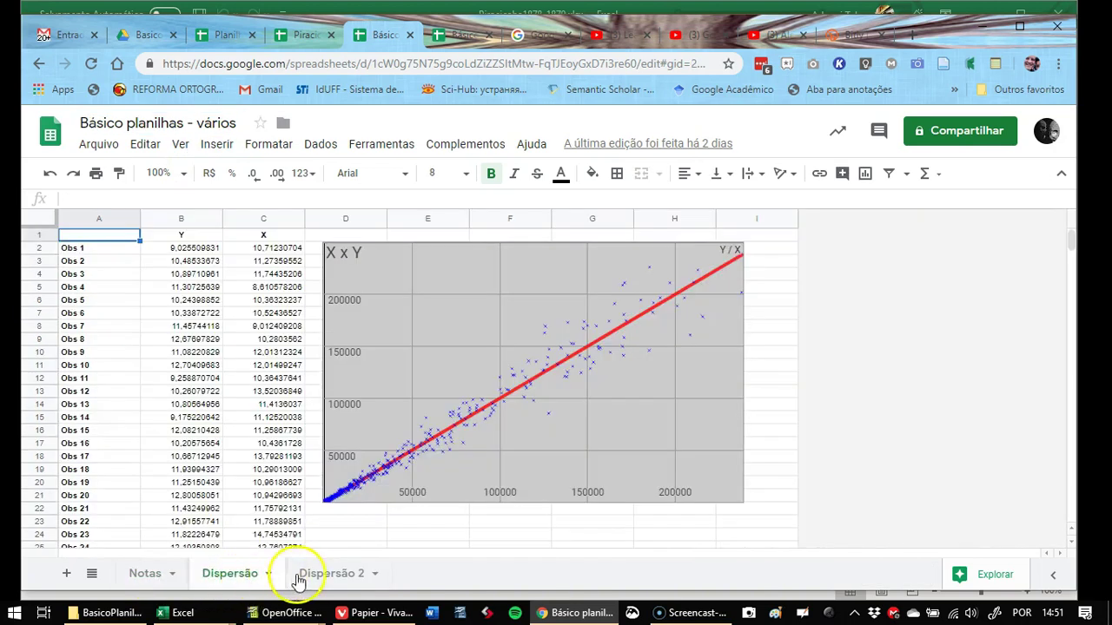
# View the Dispersão 2 sheet, switch to the Piracicaba1878-1879 spreadsheet, and select the Despesa Orçado cells F7 and F11
pyautogui.click(315, 573)
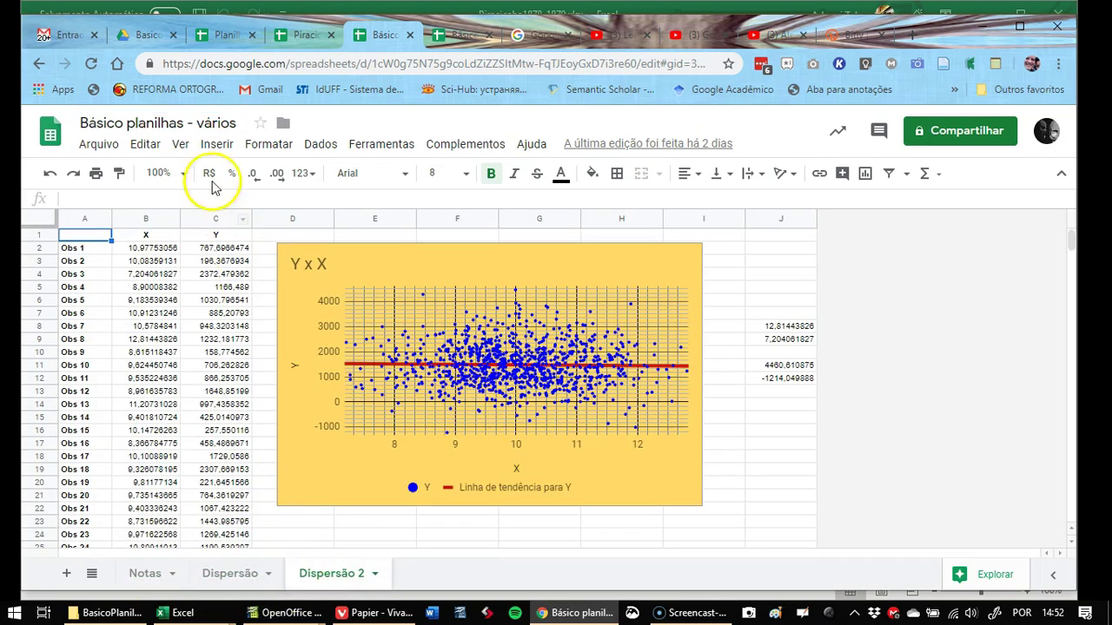
pyautogui.click(293, 35)
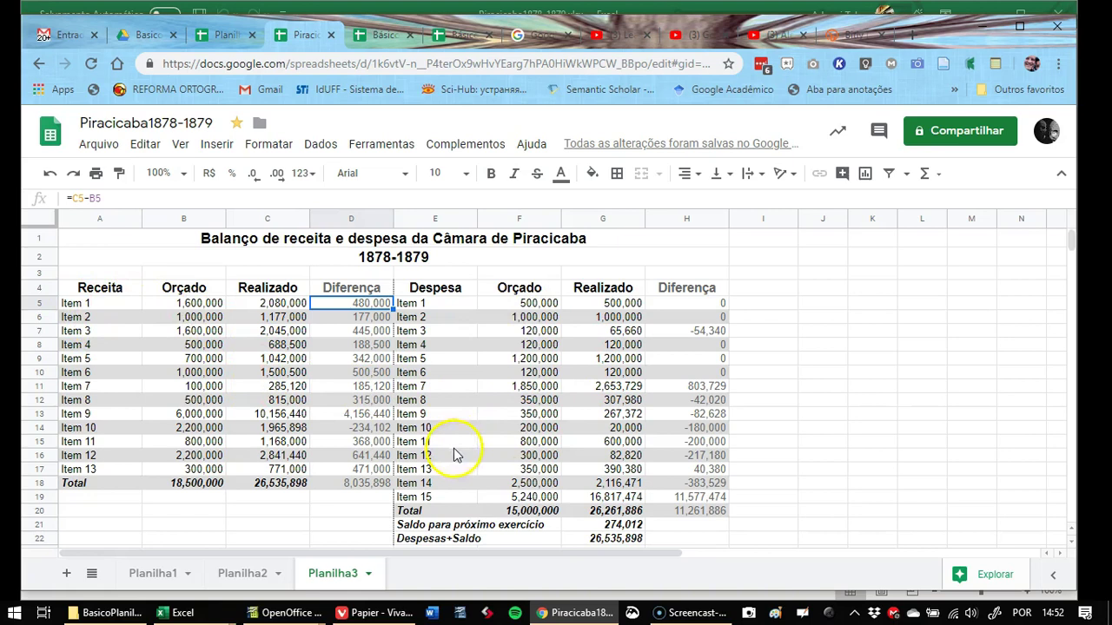
pyautogui.click(539, 332)
pyautogui.click(524, 389)
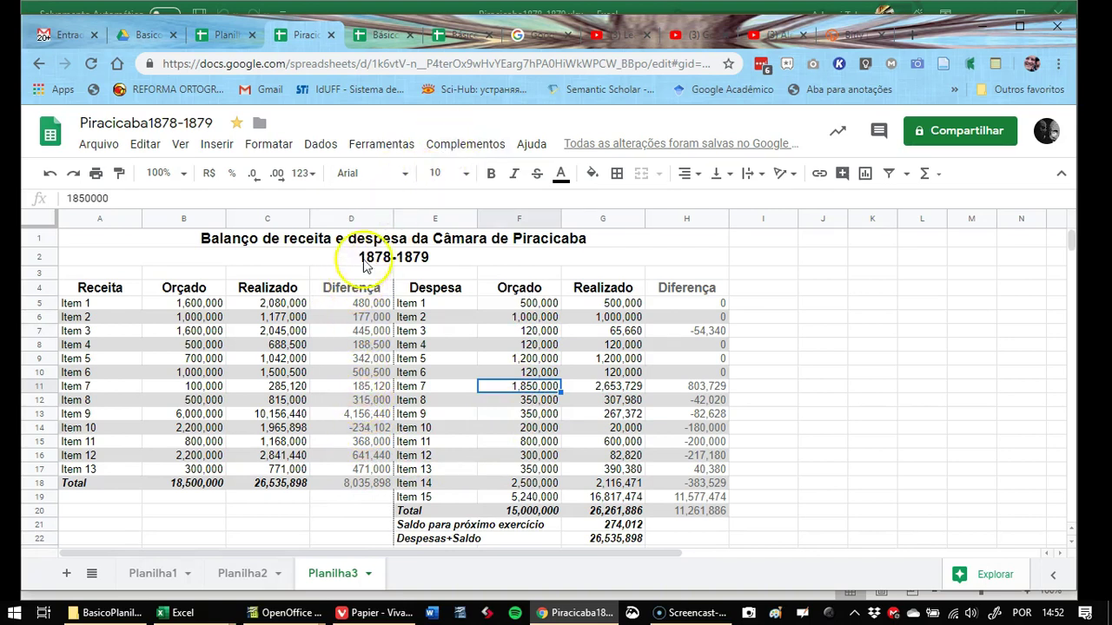
# Return to the Básico planilhas - vários spreadsheet and view its Dispersão and Notas sheets
pyautogui.click(388, 39)
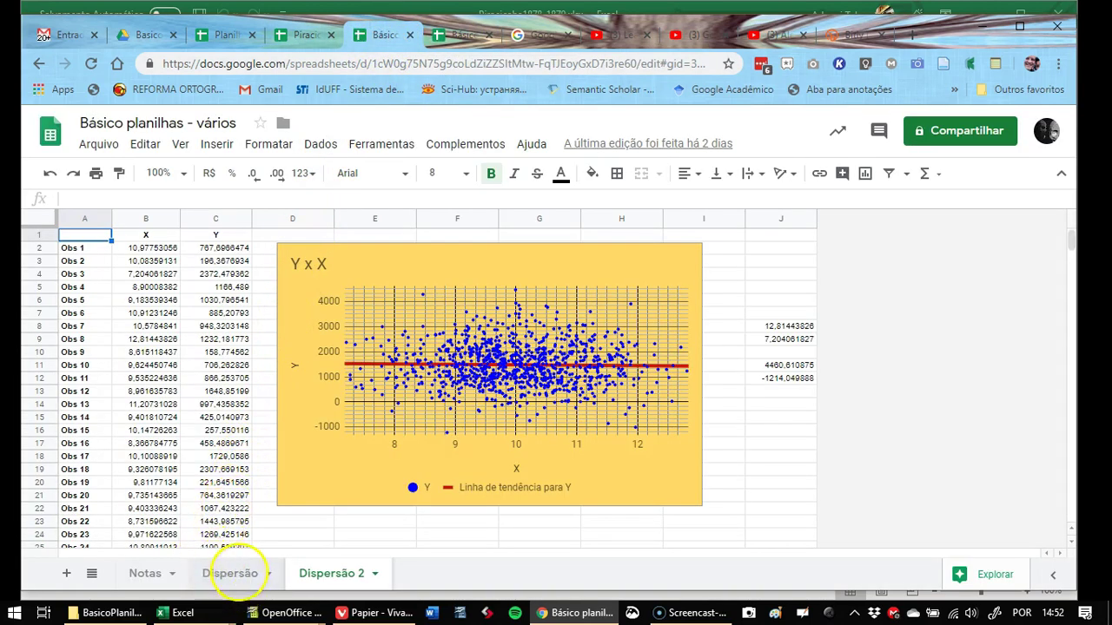
pyautogui.click(230, 573)
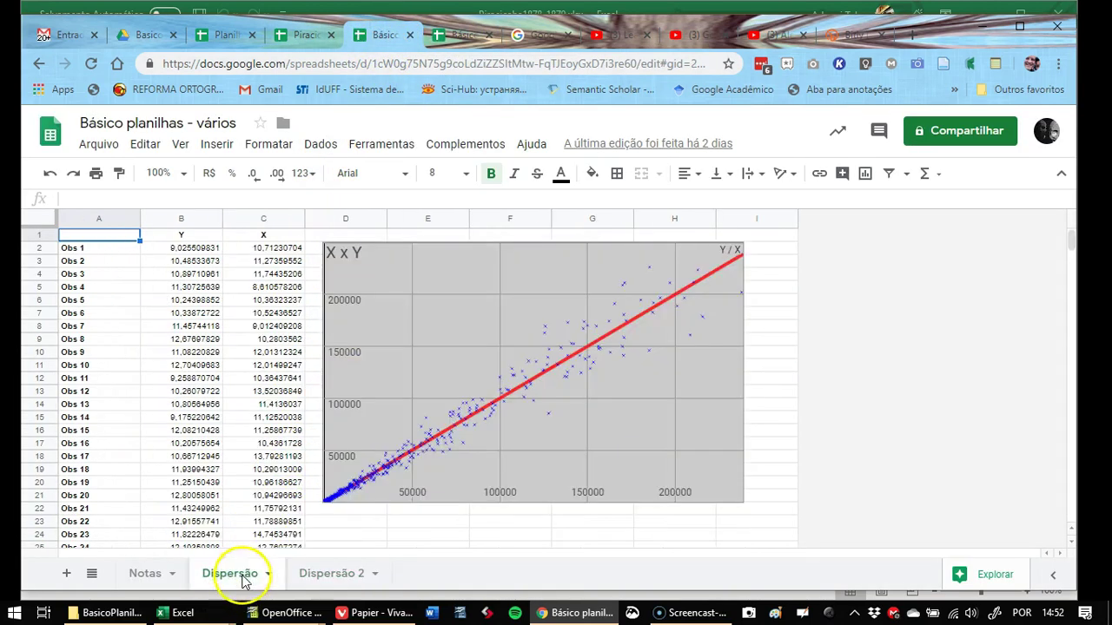
pyautogui.click(147, 575)
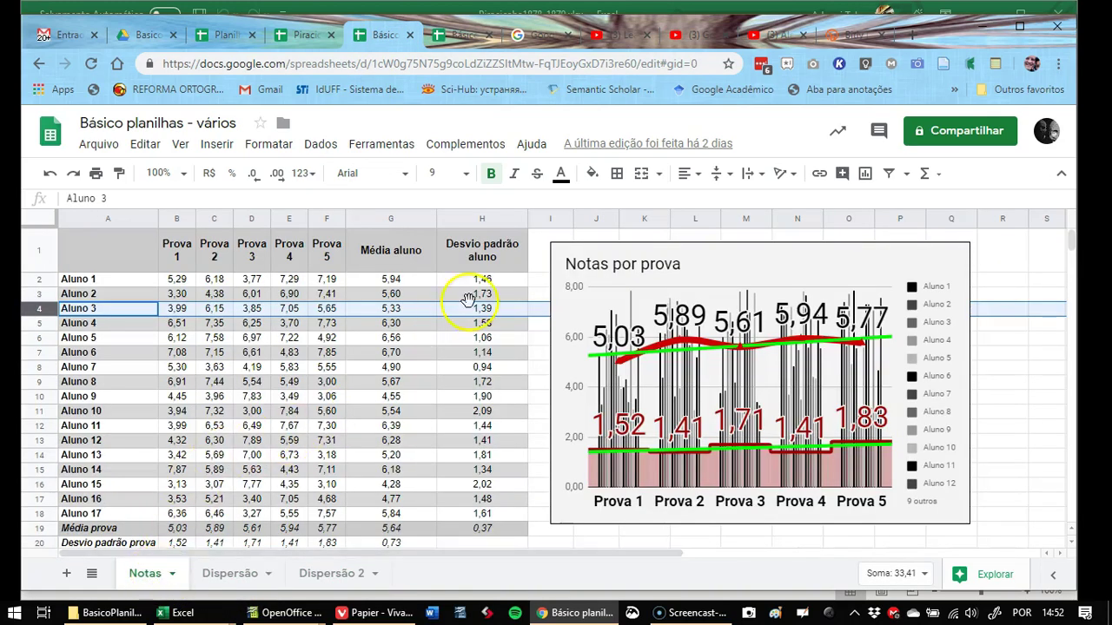
# Examine the Notas por prova chart by selecting and deselecting it and temporarily circling its averages line
pyautogui.click(544, 249)
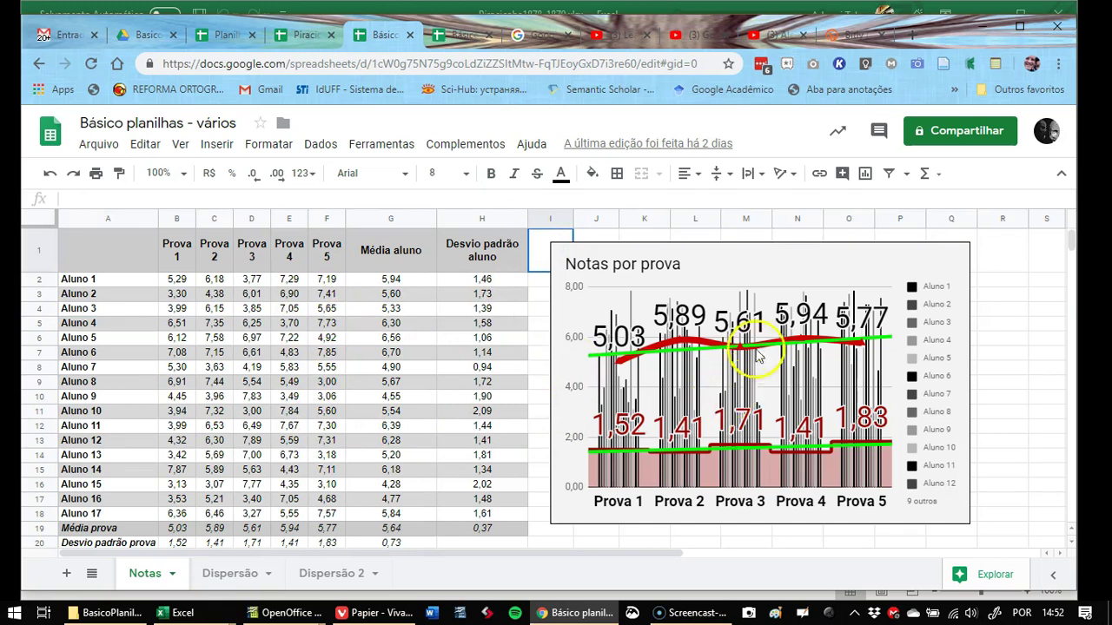
pyautogui.click(777, 278)
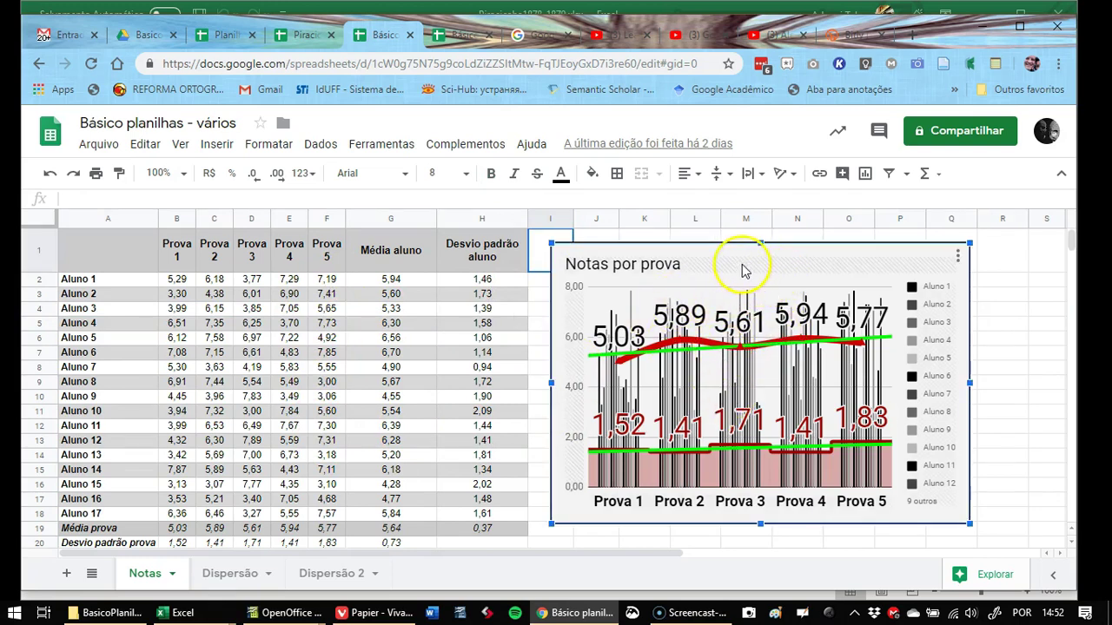
pyautogui.doubleClick(743, 271)
pyautogui.click(648, 547)
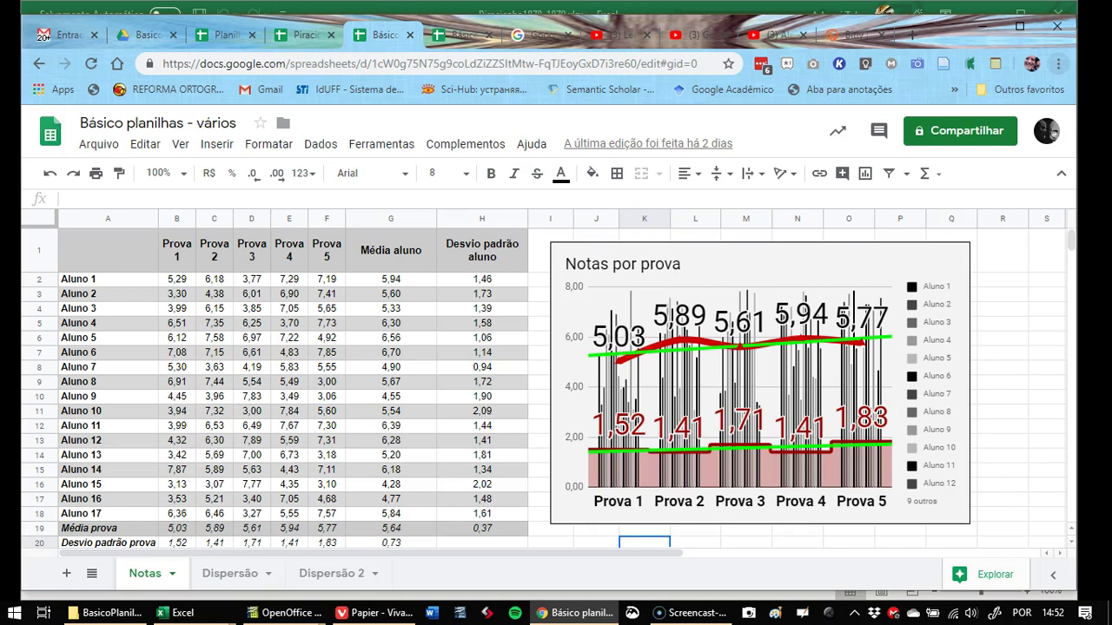
pyautogui.moveTo(564, 340)
pyautogui.mouseDown()
pyautogui.moveTo(675, 374)
pyautogui.moveTo(877, 369)
pyautogui.moveTo(608, 329)
pyautogui.moveTo(569, 337)
pyautogui.mouseUp()
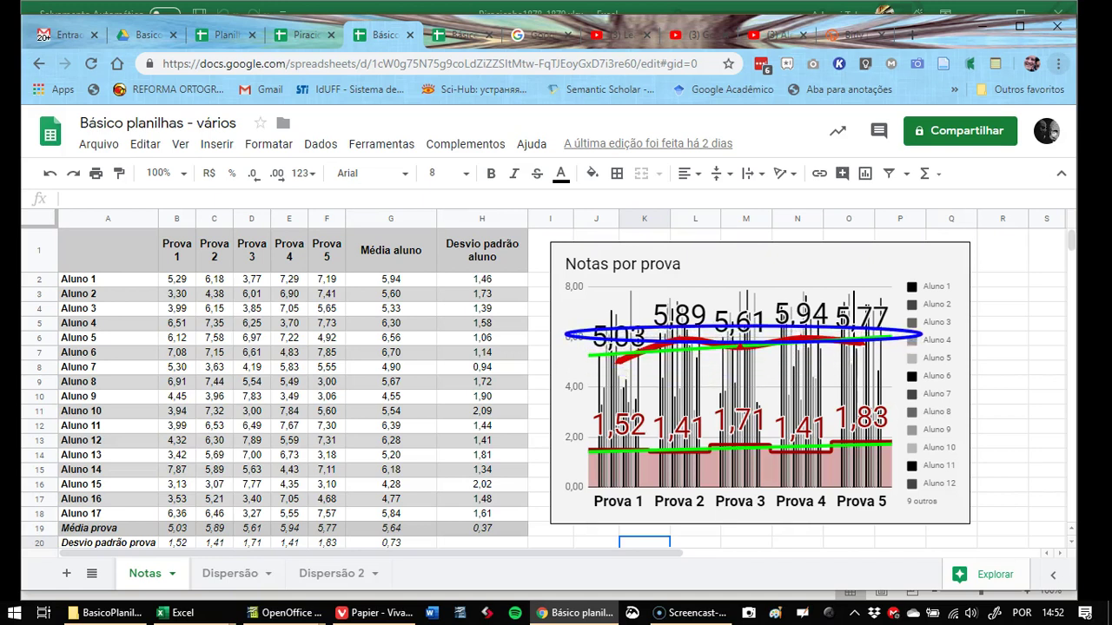
pyautogui.moveTo(922, 327); pyautogui.dragTo(921, 331)
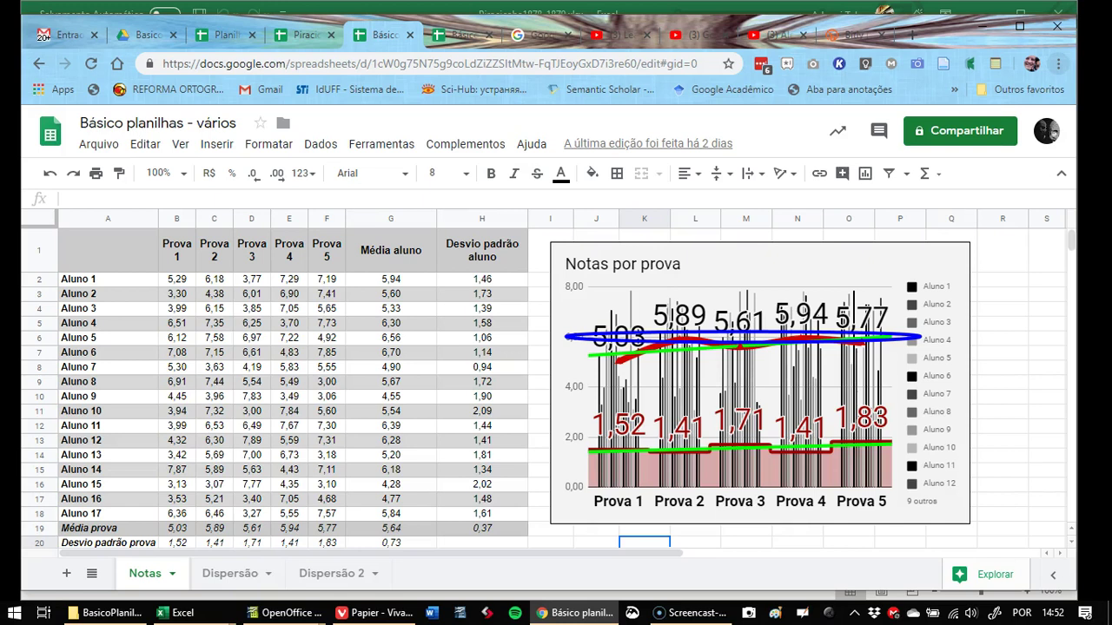
pyautogui.hotkey('ctrl', 'z')
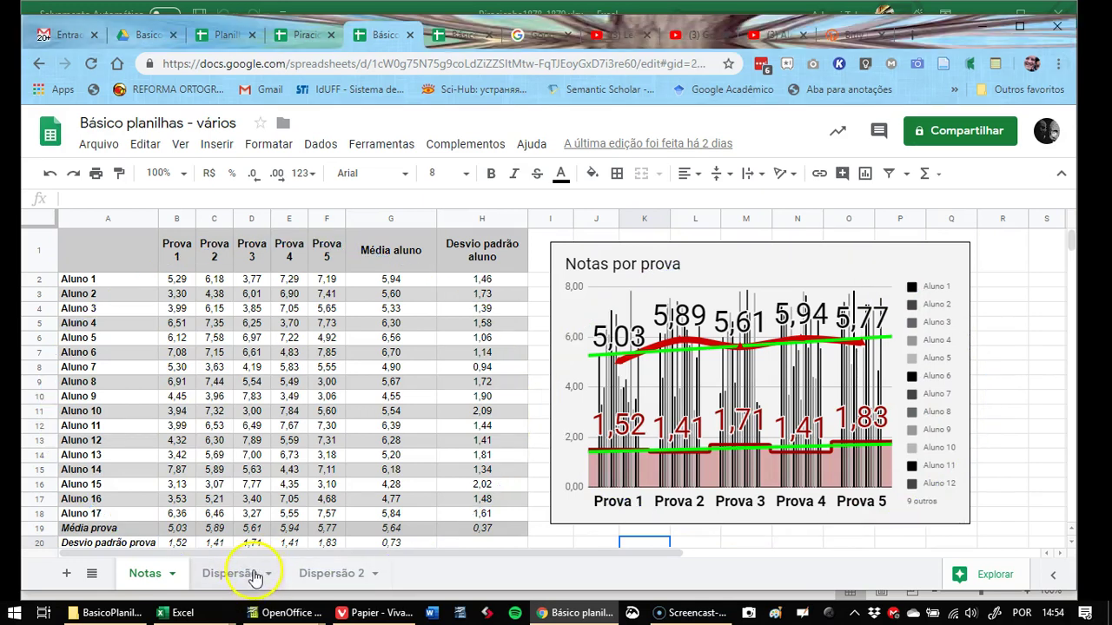
# View the Dispersão sheet, temporarily circle its Y and X data columns, and open the Dispersão 2 sheet
pyautogui.click(248, 574)
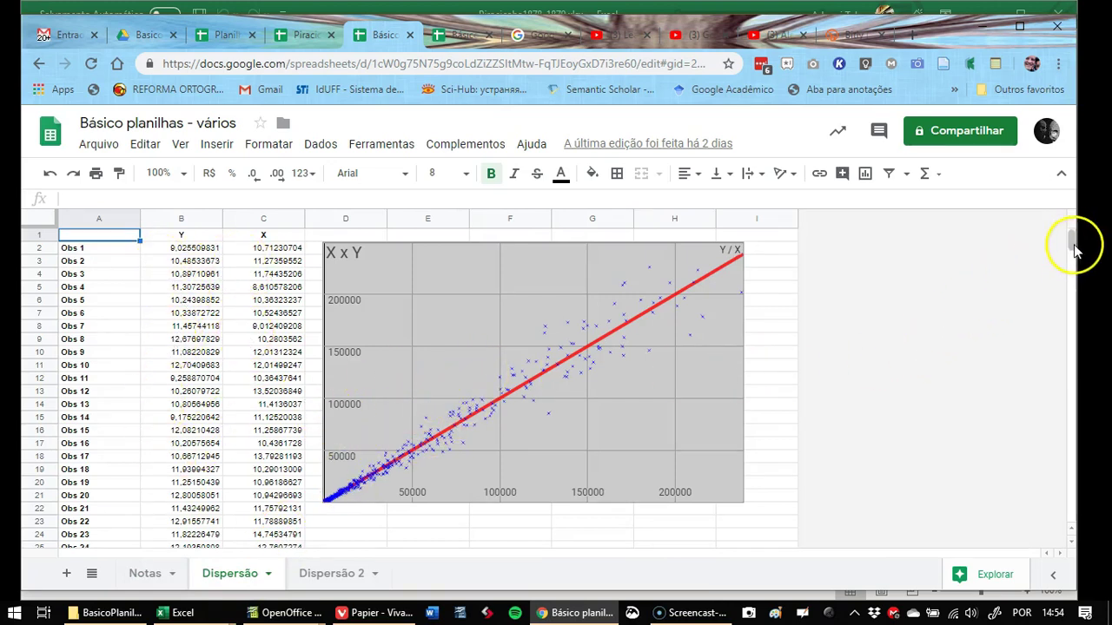
pyautogui.moveTo(1072, 238)
pyautogui.mouseDown()
pyautogui.moveTo(1071, 513)
pyautogui.moveTo(1072, 236)
pyautogui.mouseUp()
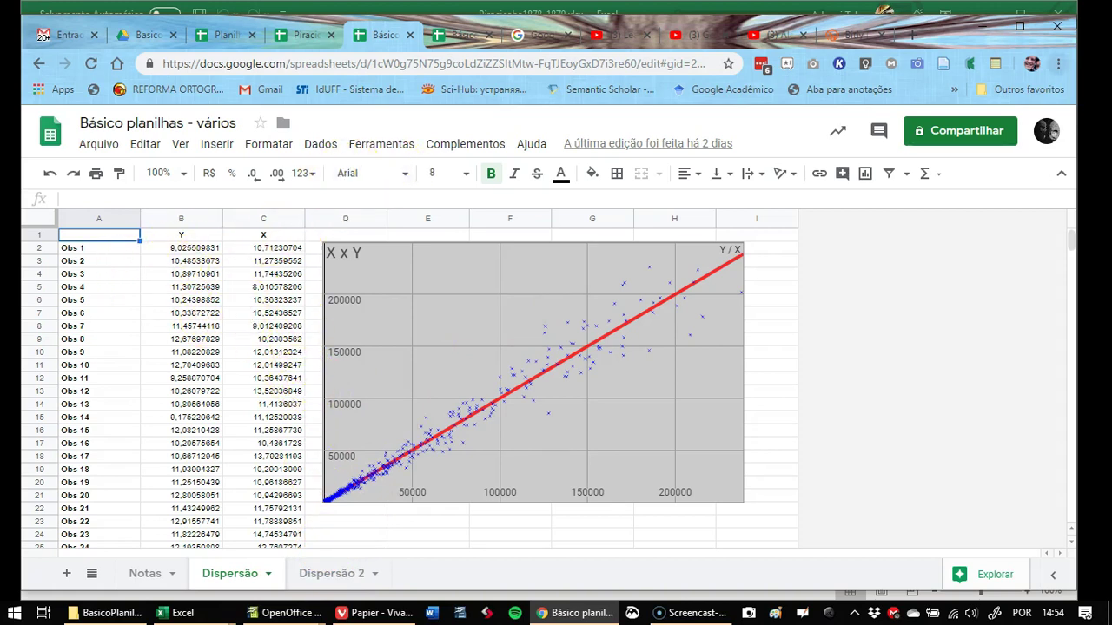
pyautogui.moveTo(149, 215)
pyautogui.mouseDown()
pyautogui.moveTo(257, 571)
pyautogui.moveTo(300, 595)
pyautogui.mouseUp()
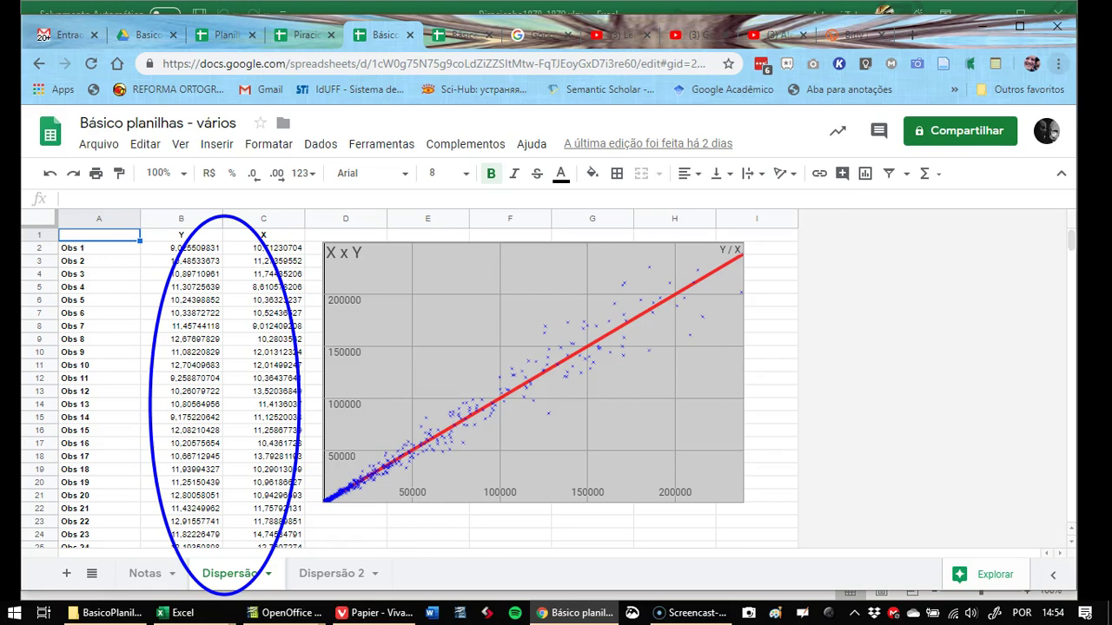
pyautogui.press('Escape')
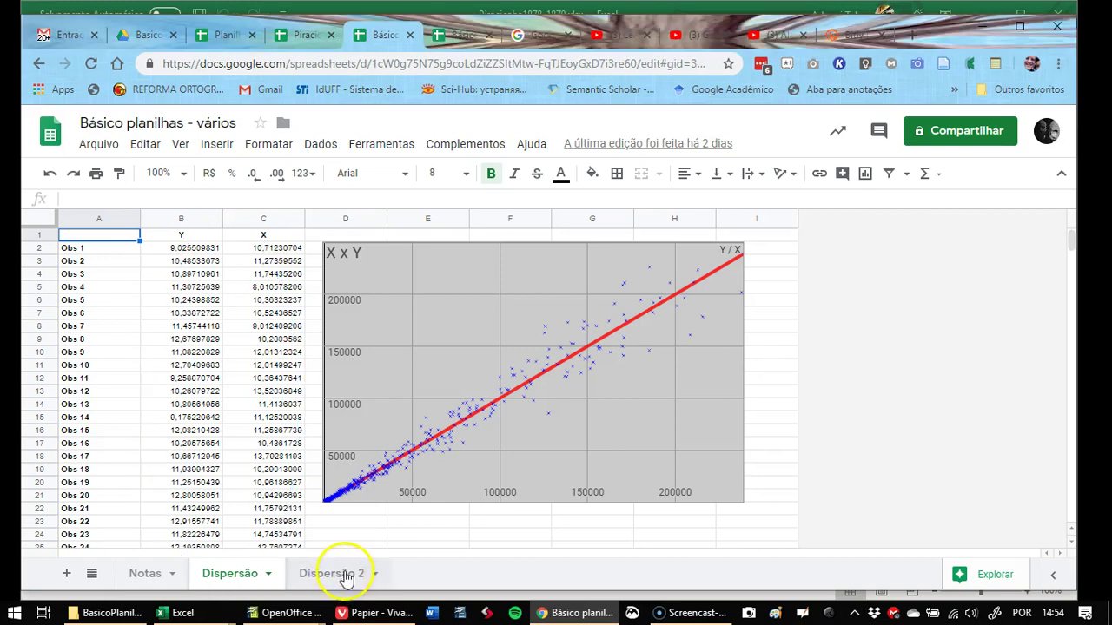
pyautogui.click(337, 575)
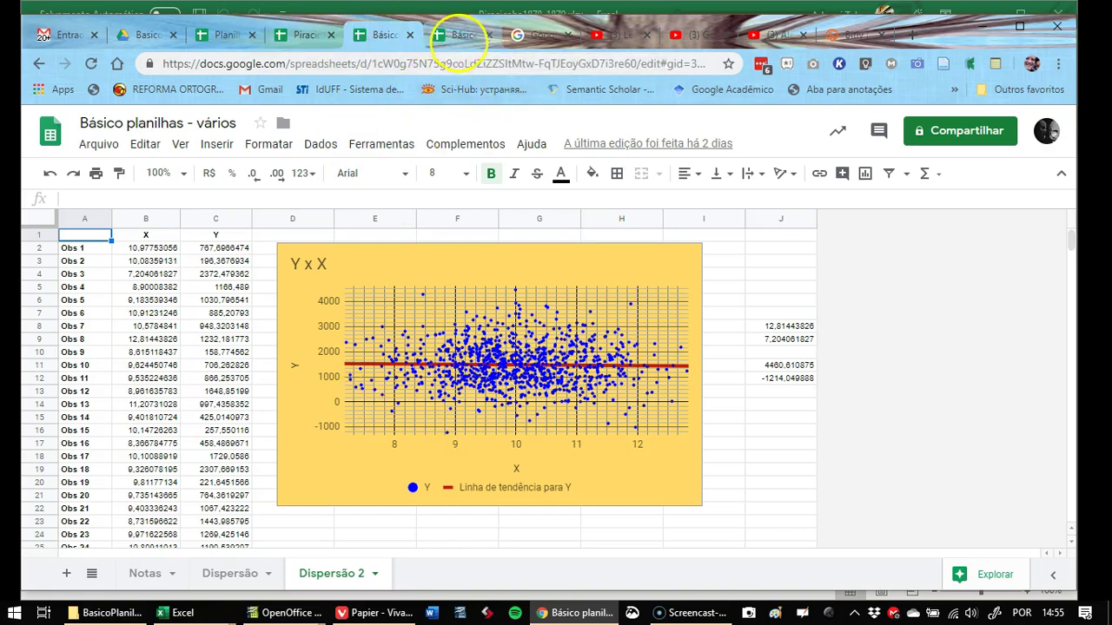
# Switch to the Básico de planilhas - dados spreadsheet, look over Vendas por documento, and open the Resumo da venda sem itens sheet
pyautogui.click(452, 34)
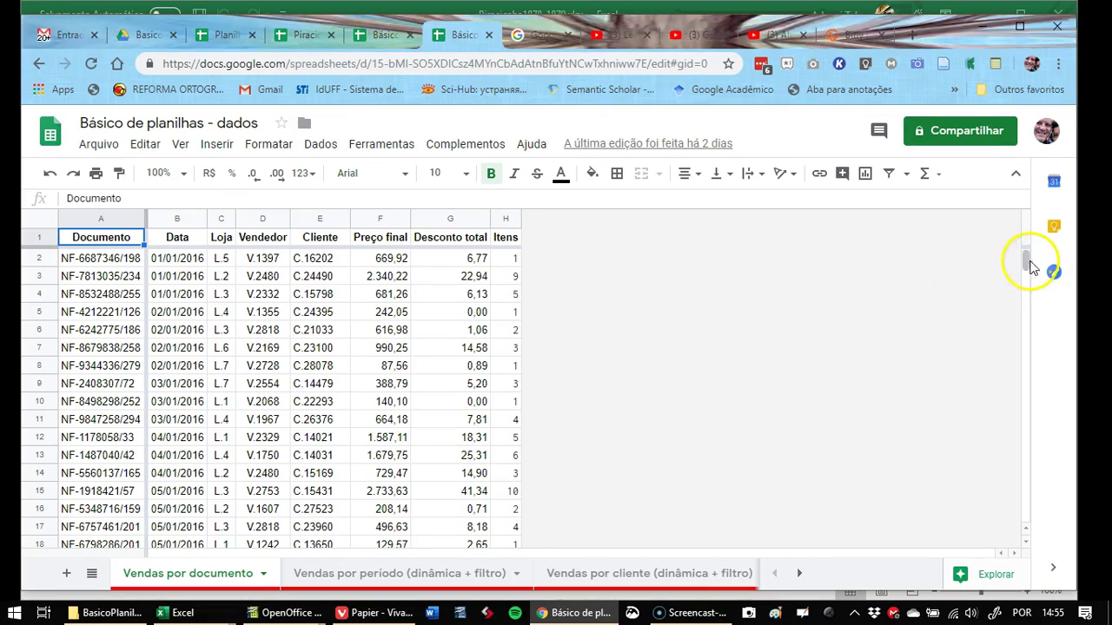
pyautogui.moveTo(1027, 262)
pyautogui.mouseDown()
pyautogui.moveTo(1026, 500)
pyautogui.moveTo(1026, 259)
pyautogui.mouseUp()
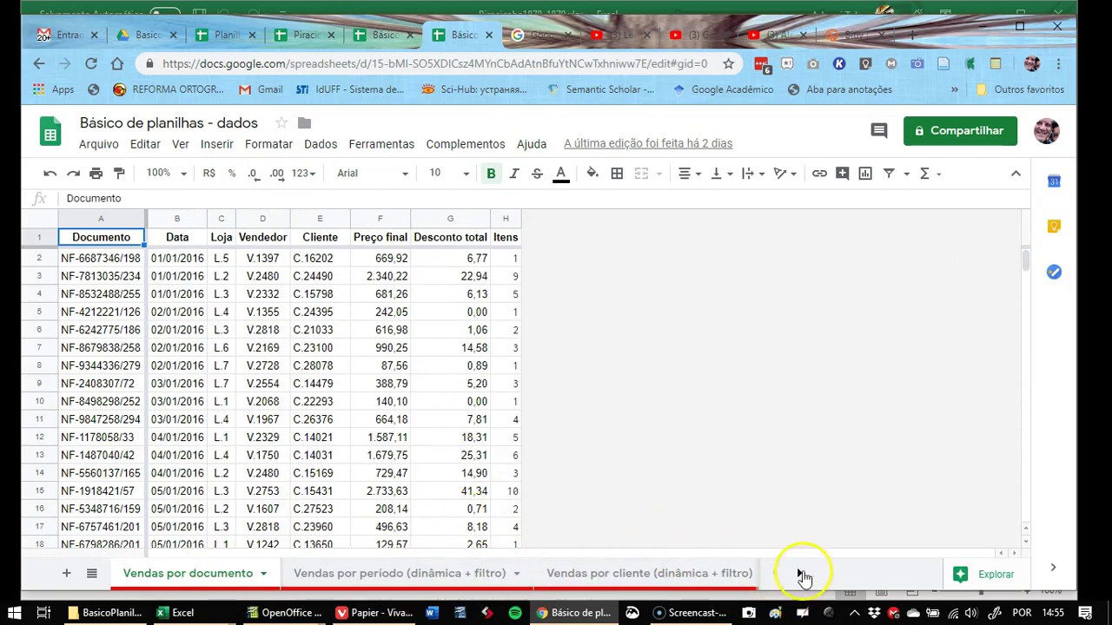
pyautogui.click(799, 573)
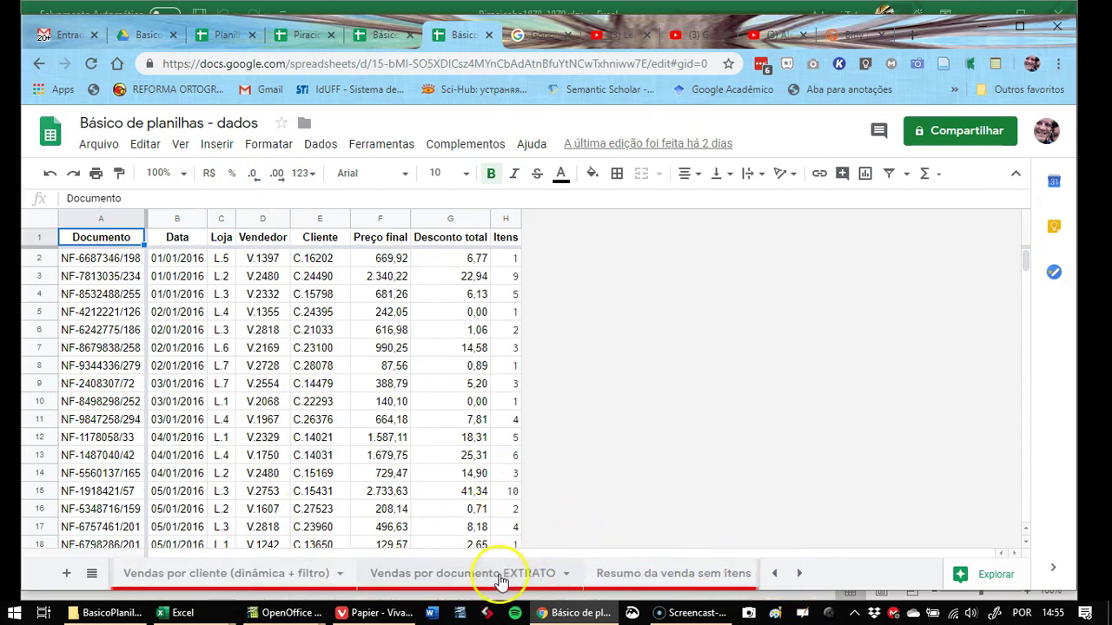
pyautogui.click(639, 574)
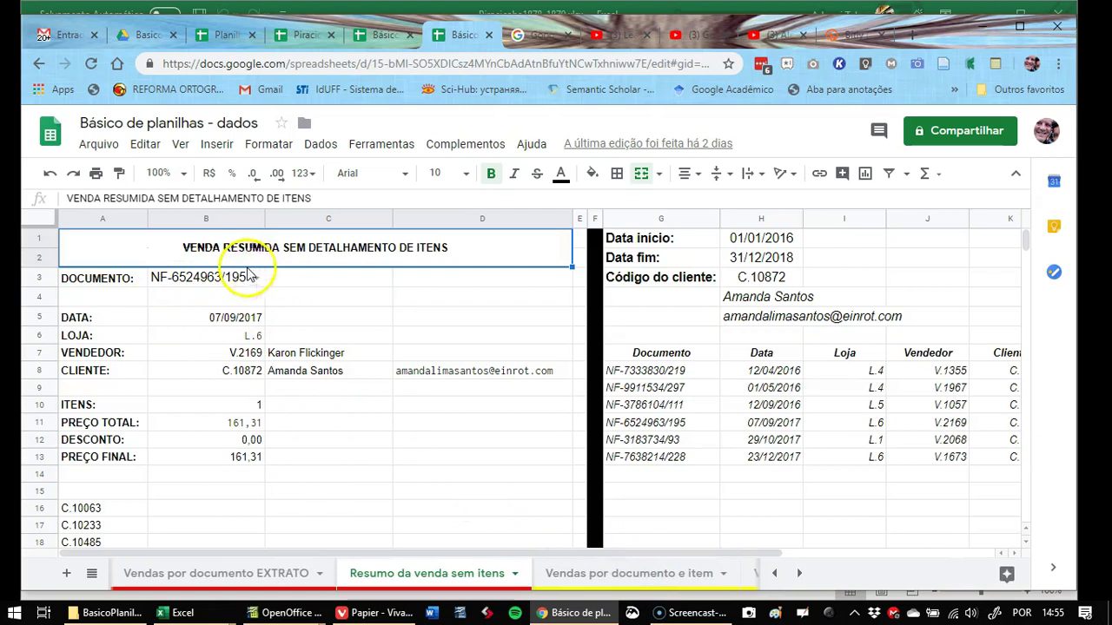
# Copy the document number from G11 and paste it into the DOCUMENTO cell B3 with Paste special
pyautogui.click(664, 423)
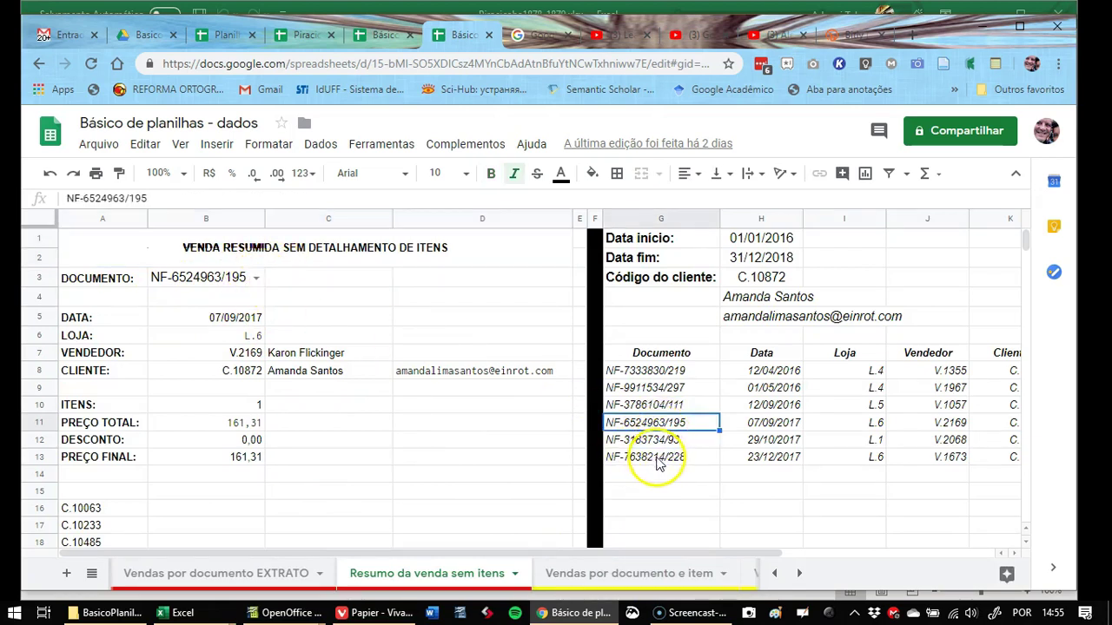
pyautogui.hotkey('ctrl', 'c')
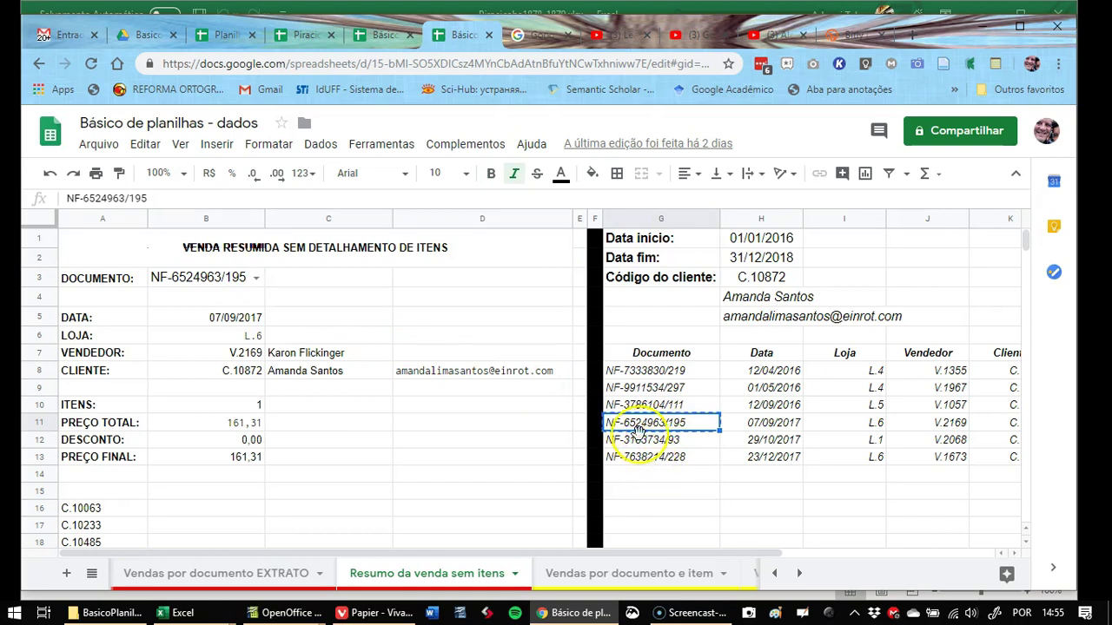
pyautogui.click(213, 277)
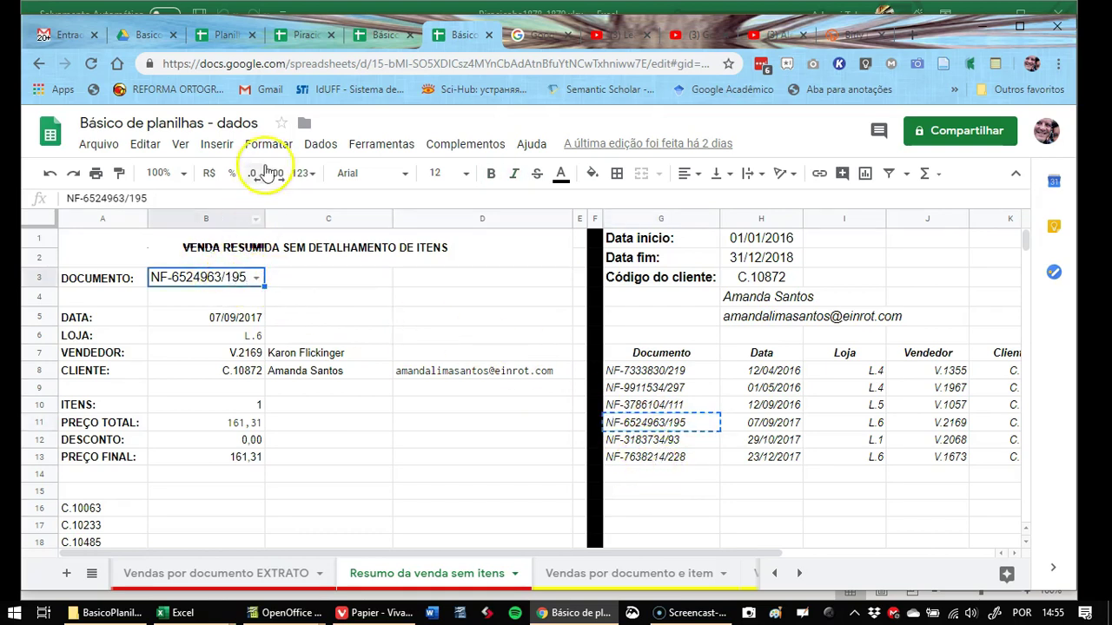
pyautogui.click(144, 144)
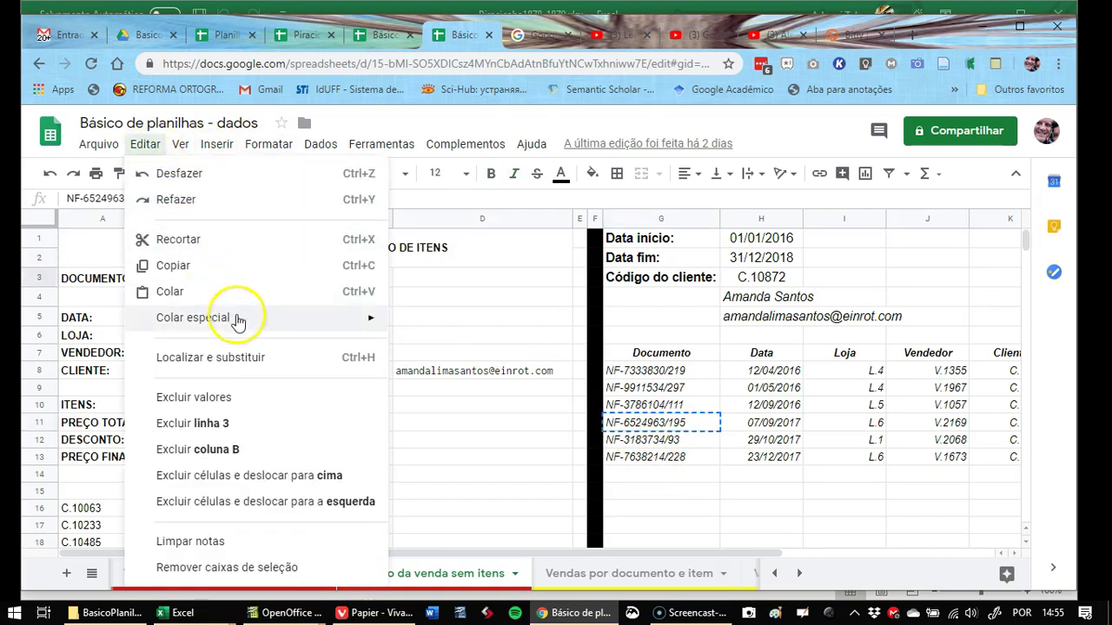
pyautogui.moveTo(313, 335)
pyautogui.click(474, 326)
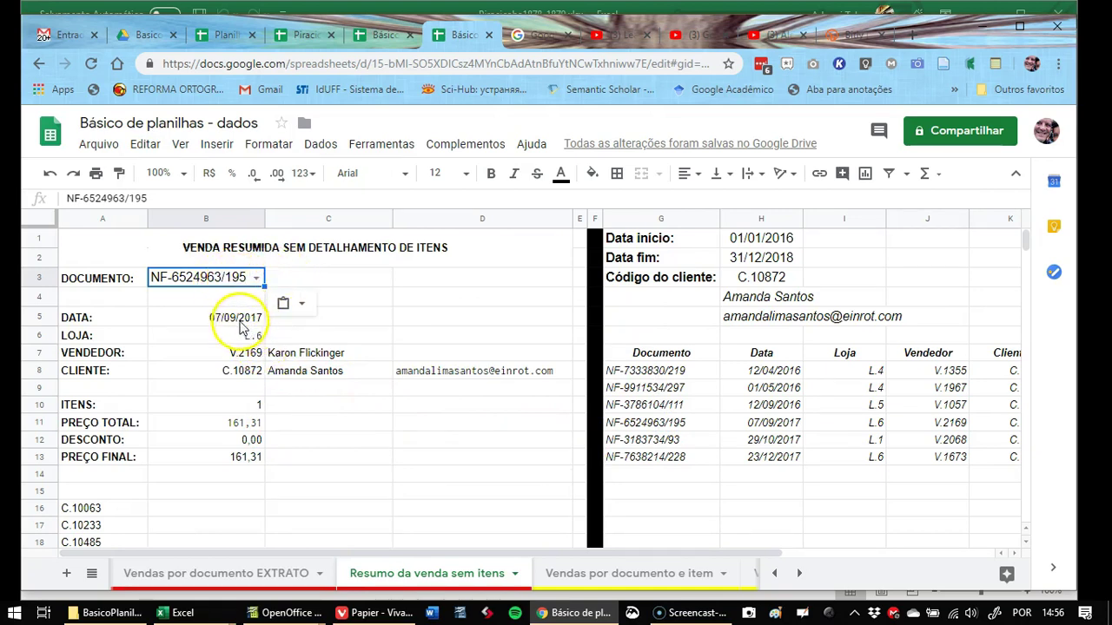
# Select the empty cell C5, the client's name in C8, and the seller's name lookup formula in C7
pyautogui.click(294, 326)
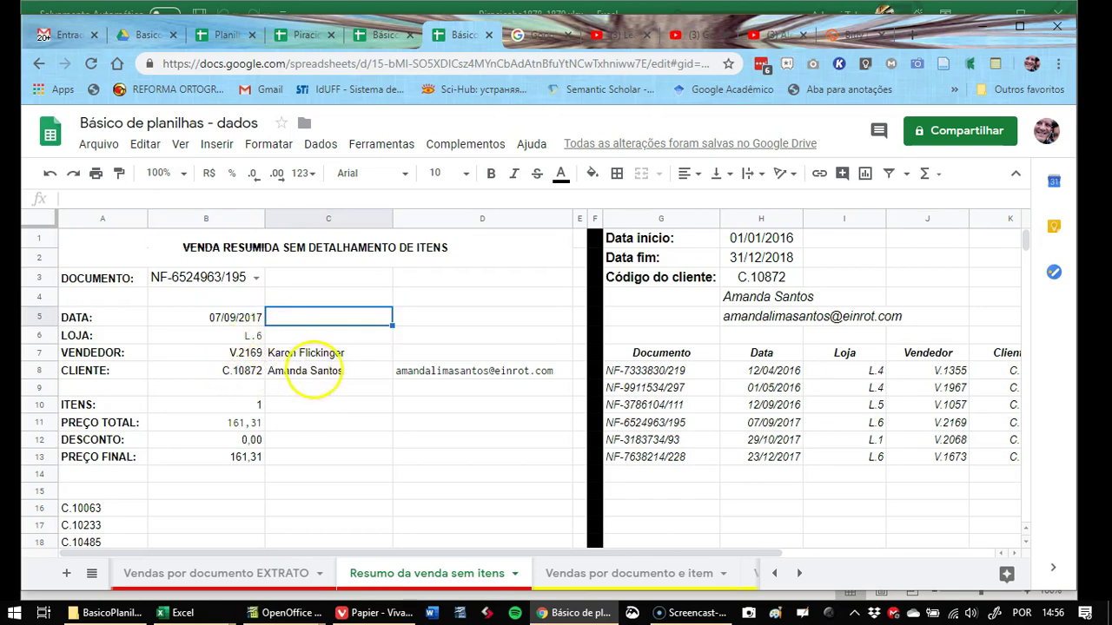
pyautogui.click(318, 372)
pyautogui.click(315, 355)
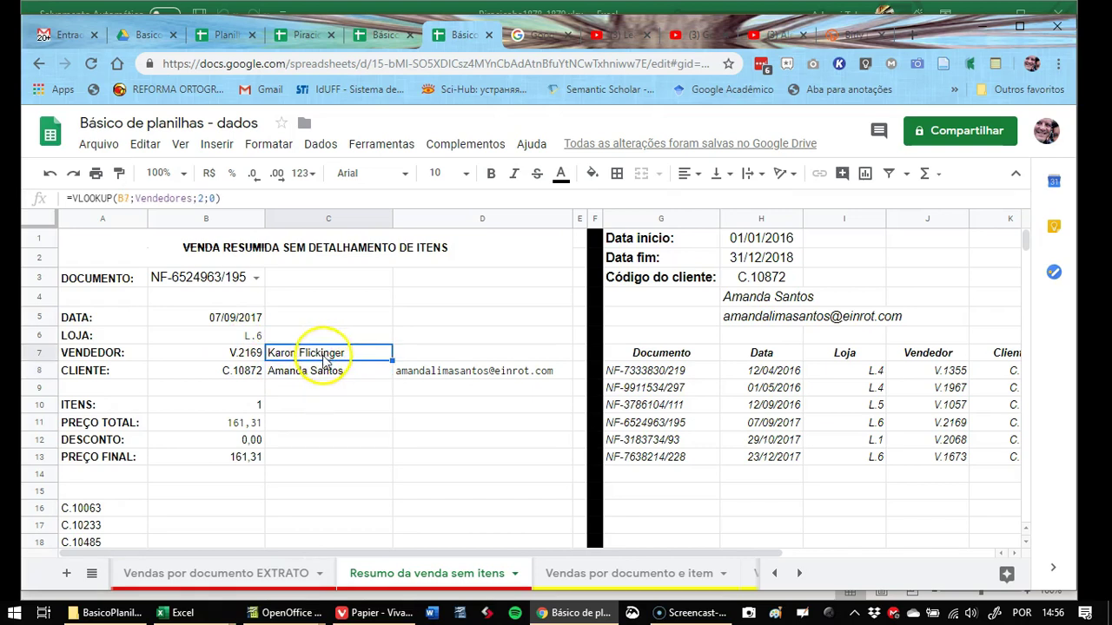
# Inspect the Itens, Preço total, Desconto and Preço final cells B10 to B13, including the Preço final VLOOKUP formula
pyautogui.click(250, 407)
pyautogui.click(252, 424)
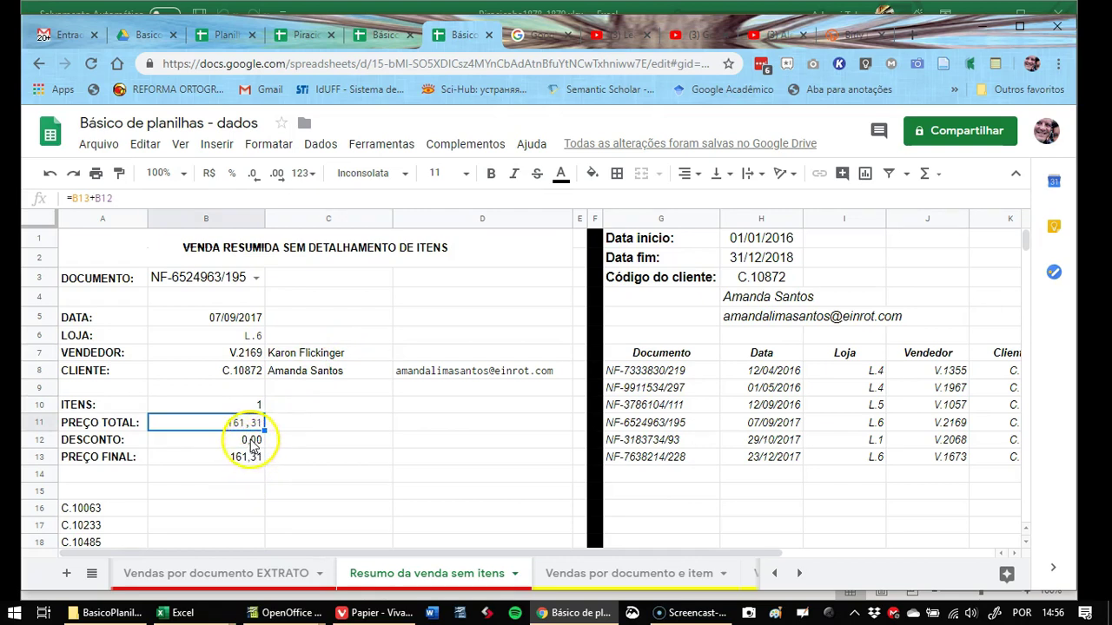
pyautogui.click(253, 441)
pyautogui.doubleClick(254, 458)
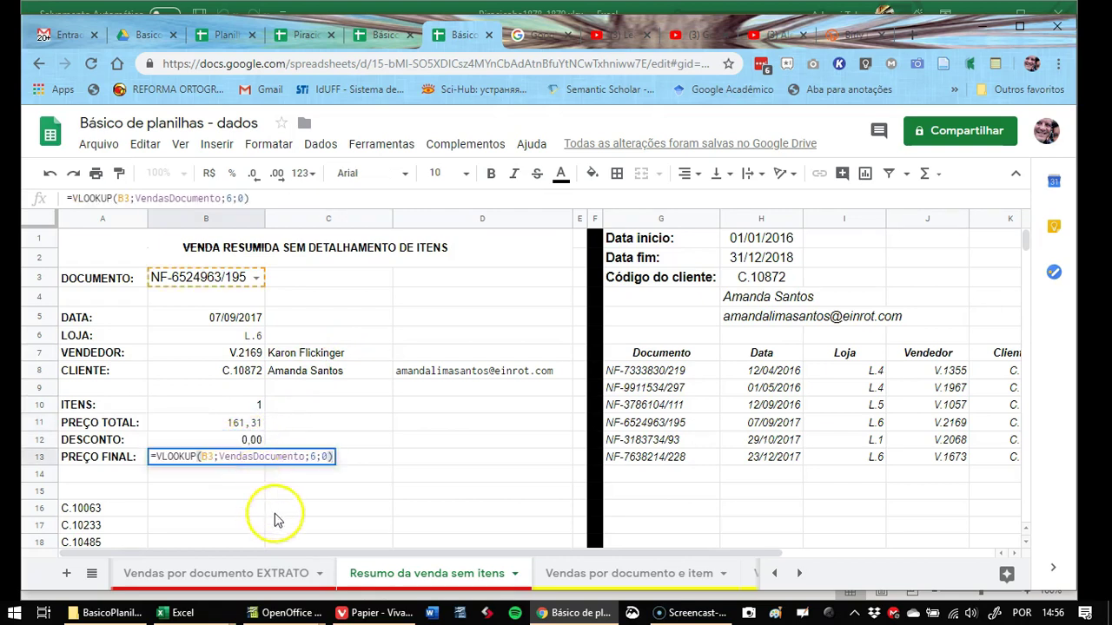
pyautogui.click(401, 456)
pyautogui.click(244, 461)
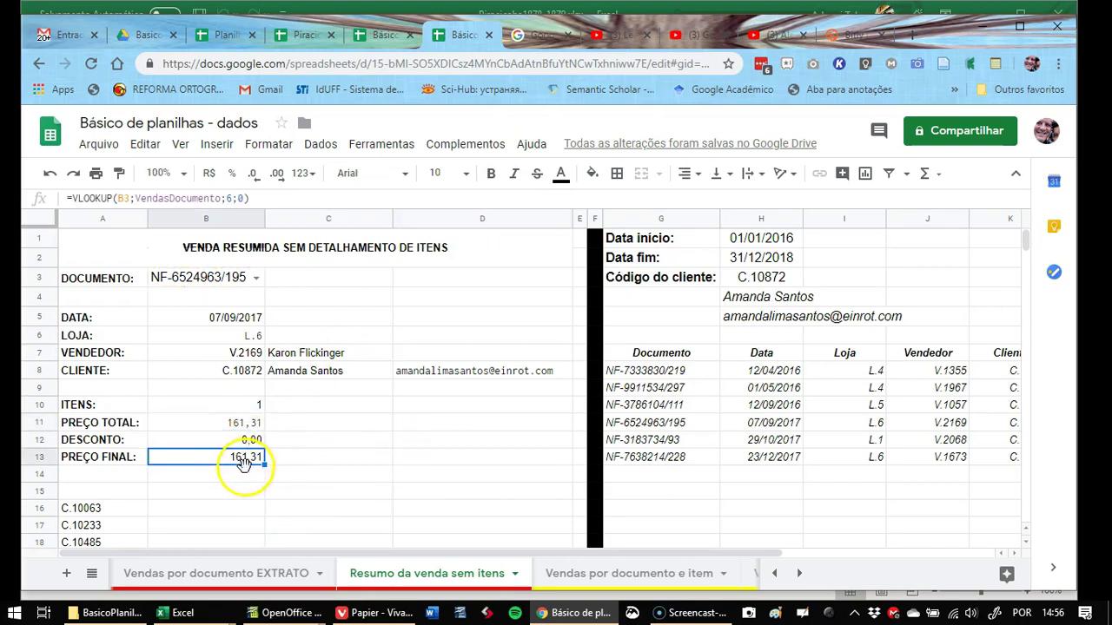
# View Vendas por documento, open Vendas por período (dinâmica + filtro), and select G4 and the L.2 price total in the pivot table
pyautogui.click(770, 575)
pyautogui.moveTo(770, 575); pyautogui.dragTo(237, 576)
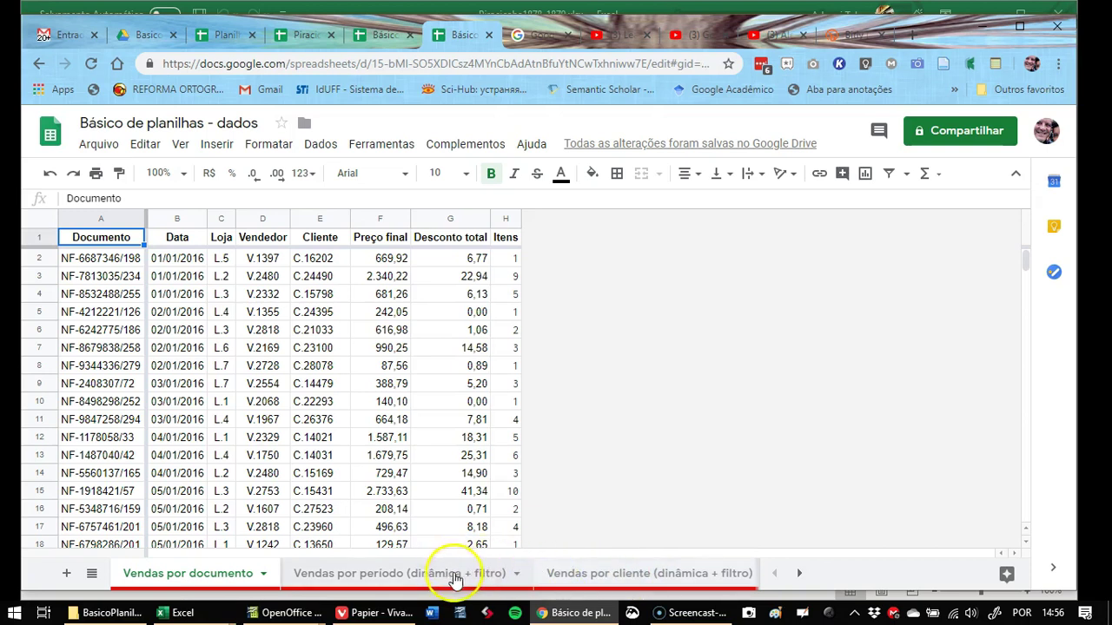
pyautogui.click(444, 573)
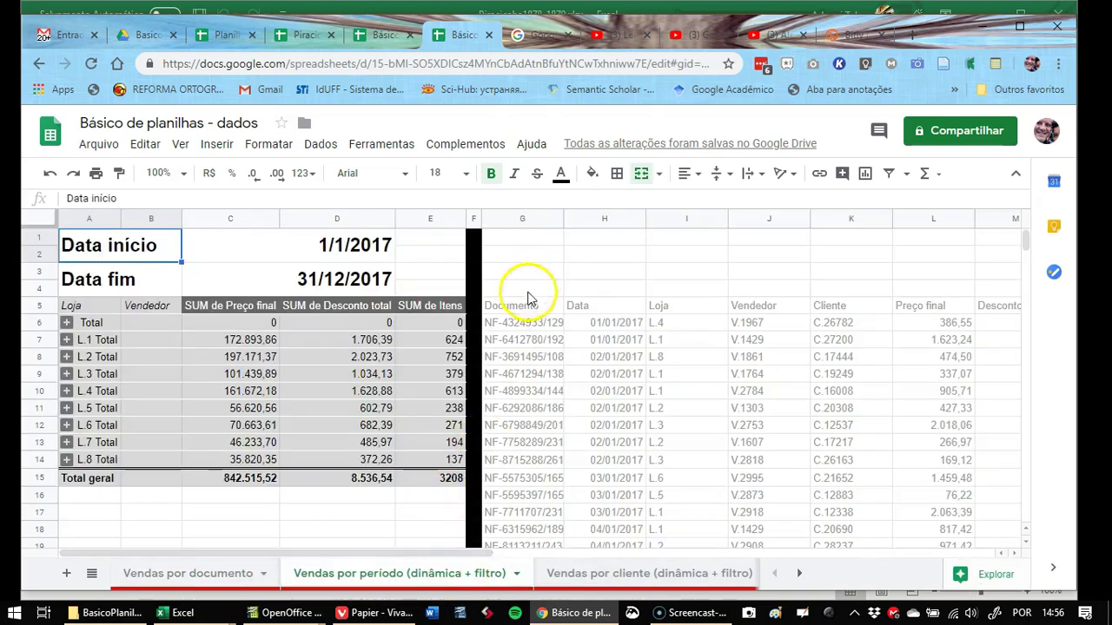
pyautogui.click(521, 290)
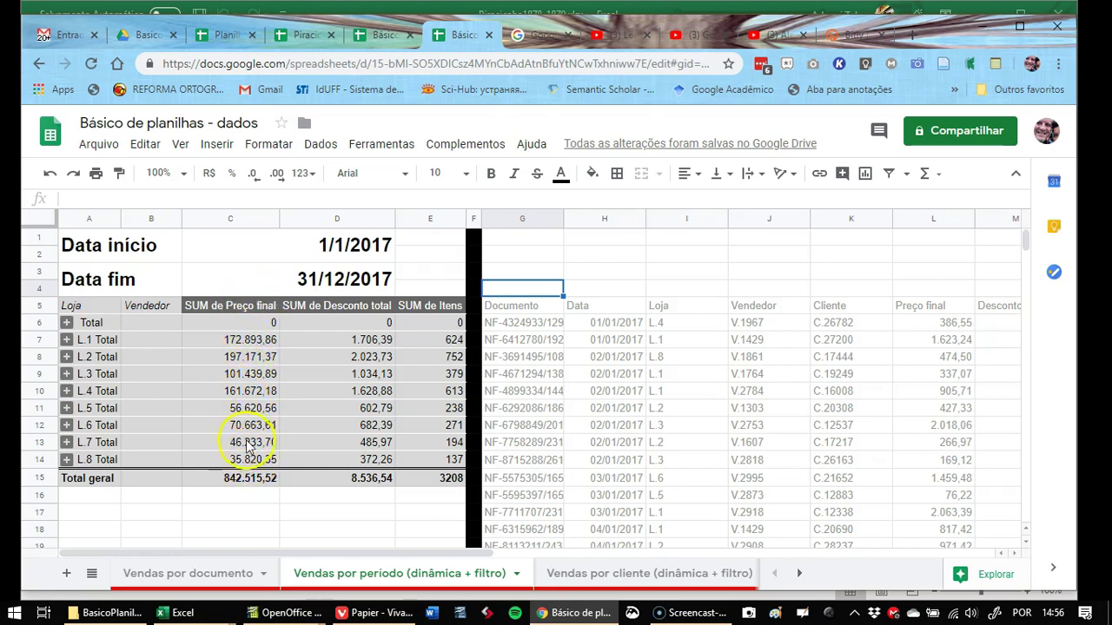
pyautogui.click(234, 357)
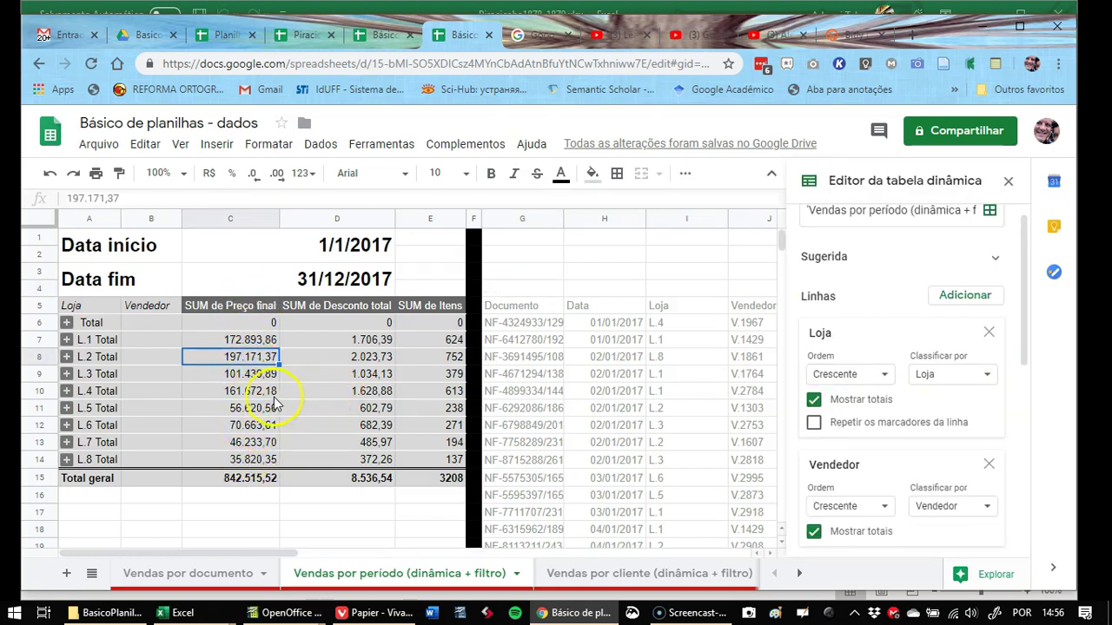
# Examine the SUM de Preço final totals of the individual stores and the Total geral value in the pivot table
pyautogui.press('Down')
pyautogui.press('Down')
pyautogui.press('Down')
pyautogui.press('Down')
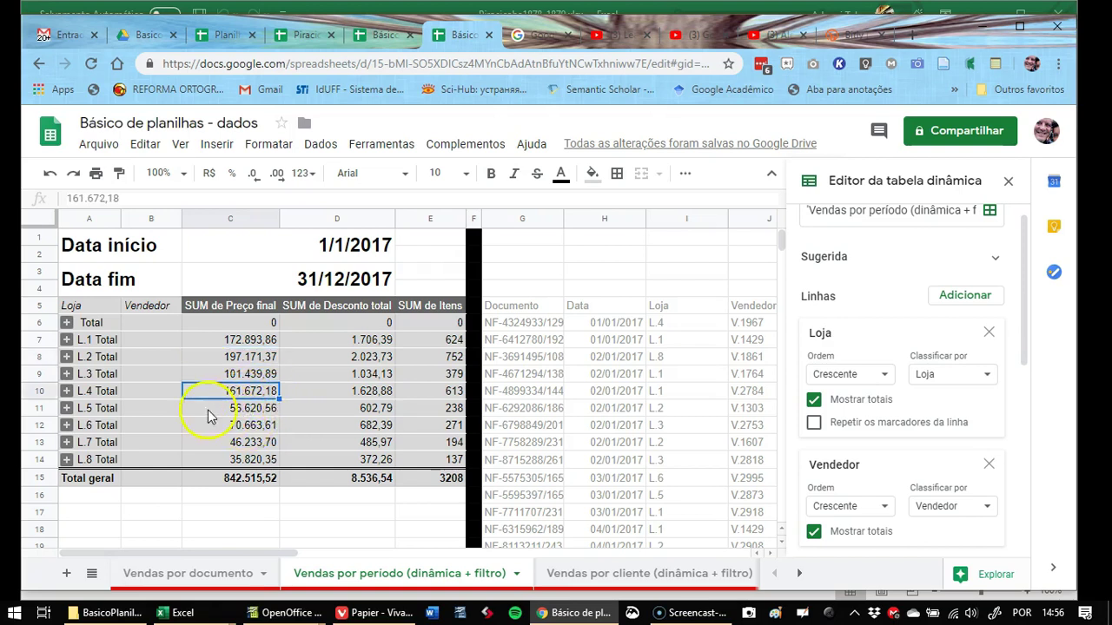
pyautogui.click(256, 356)
pyautogui.click(255, 375)
pyautogui.click(254, 409)
pyautogui.click(255, 442)
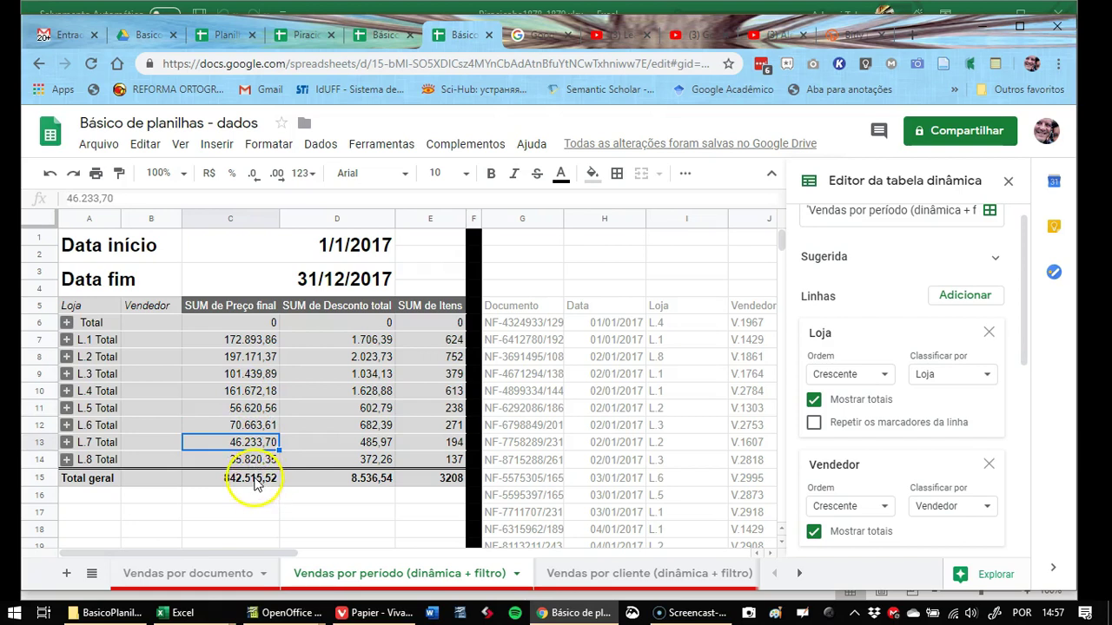
pyautogui.click(257, 480)
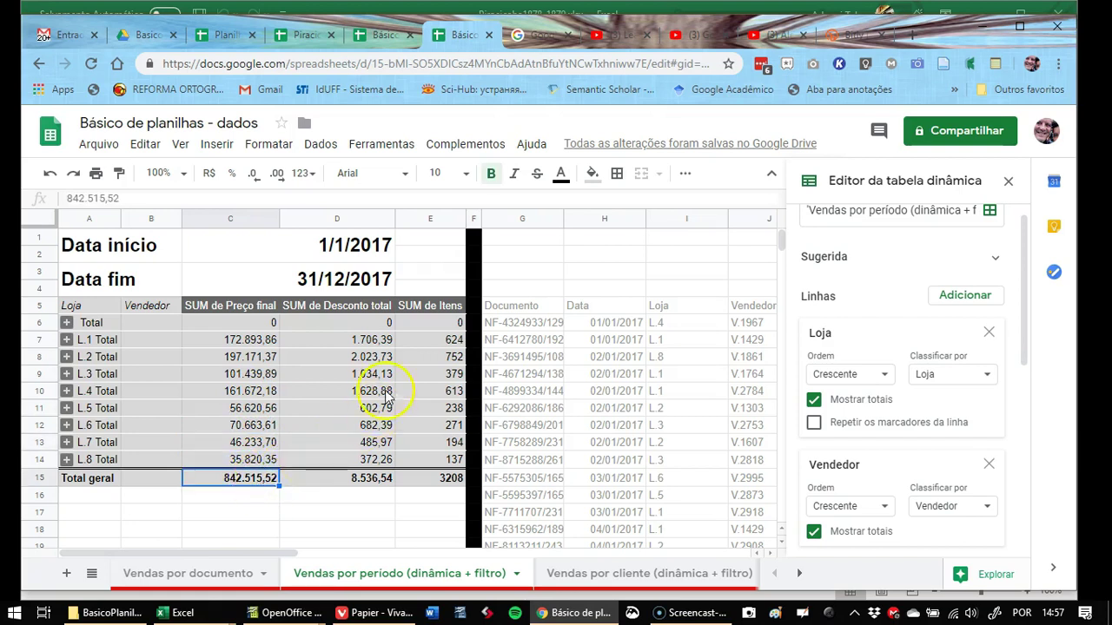
# Check the SUM de Desconto total values of stores L.7, L.4 and L.1
pyautogui.click(369, 444)
pyautogui.click(372, 391)
pyautogui.click(390, 341)
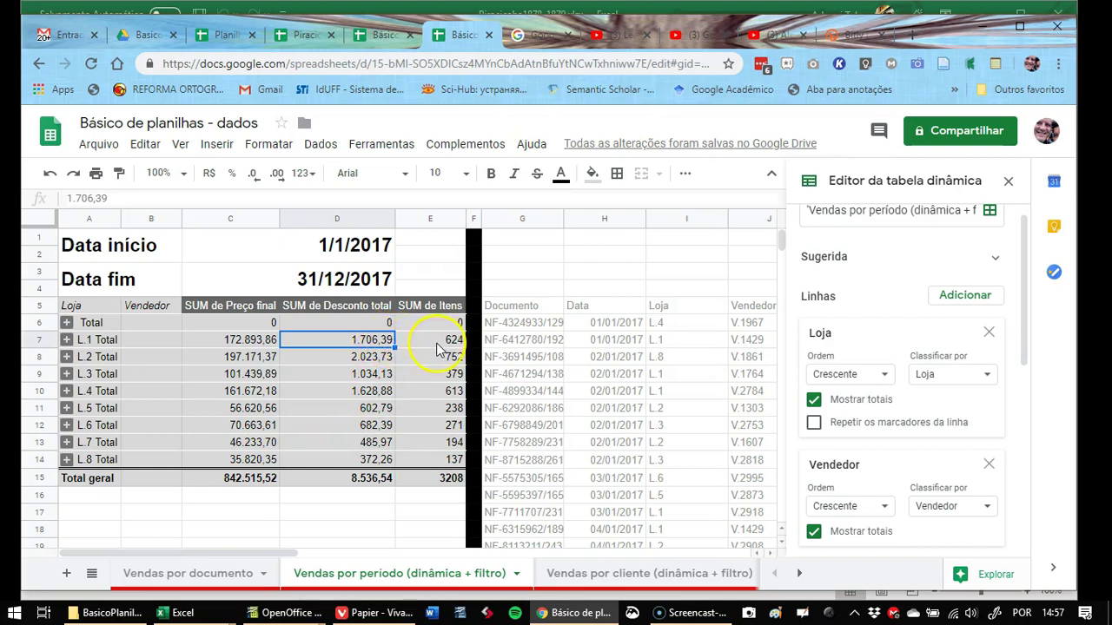
# Generate a detail sheet from L.1's item total, return to Vendas por período, and check the item totals of L.1, L.4 and L.7
pyautogui.doubleClick(439, 350)
pyautogui.click(306, 578)
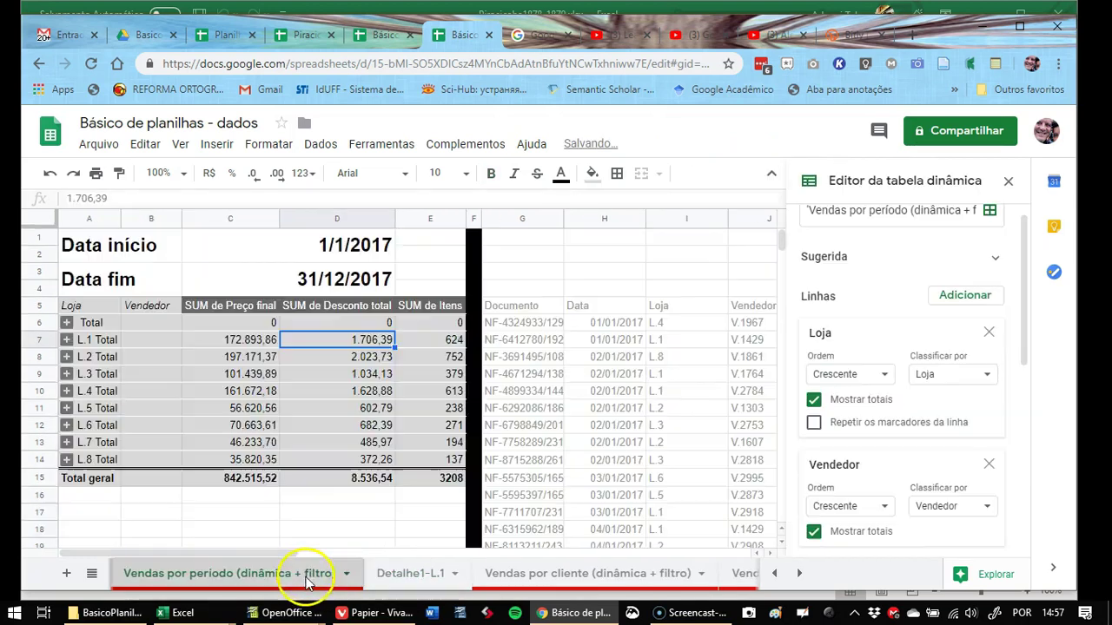
pyautogui.click(421, 343)
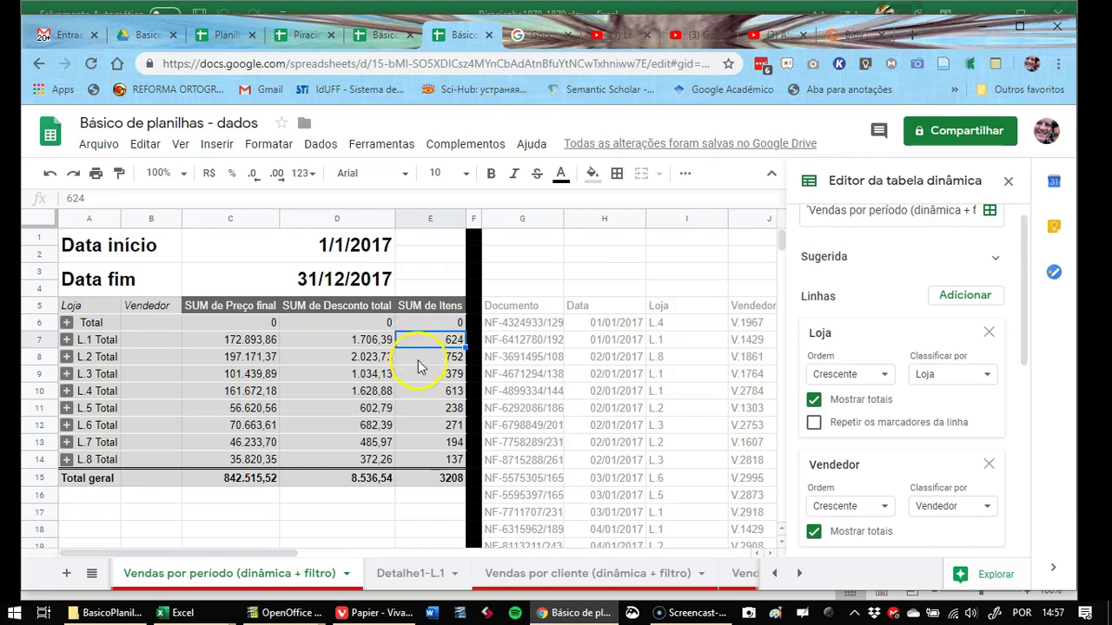
pyautogui.click(426, 394)
pyautogui.click(420, 451)
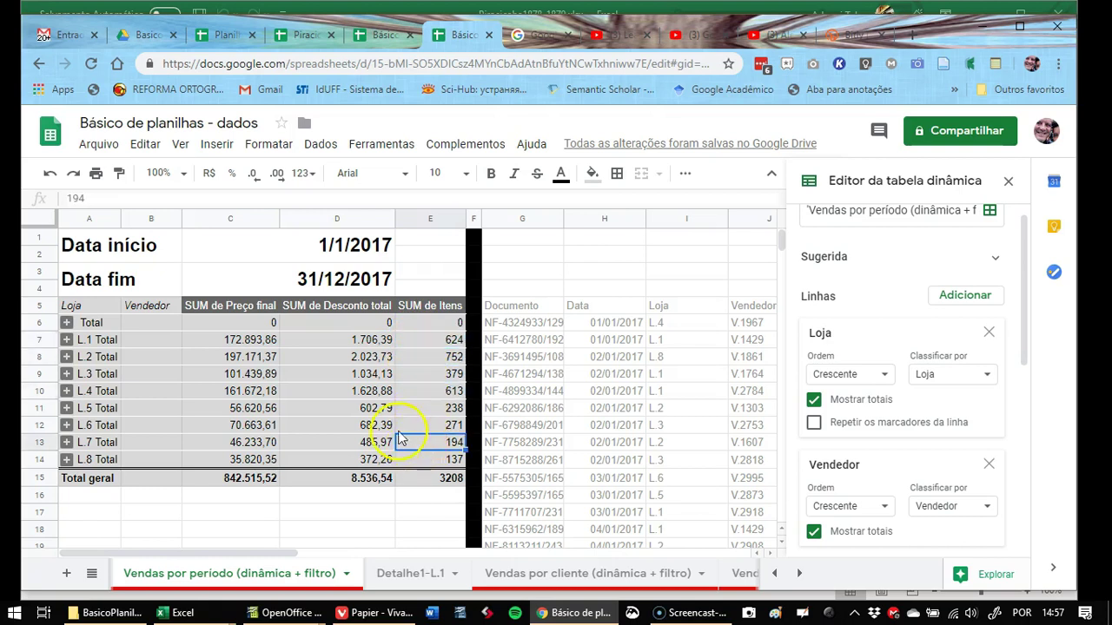
# Set the report period with Data início 01/5/2018 and Data fim 31/5/2018
pyautogui.click(363, 254)
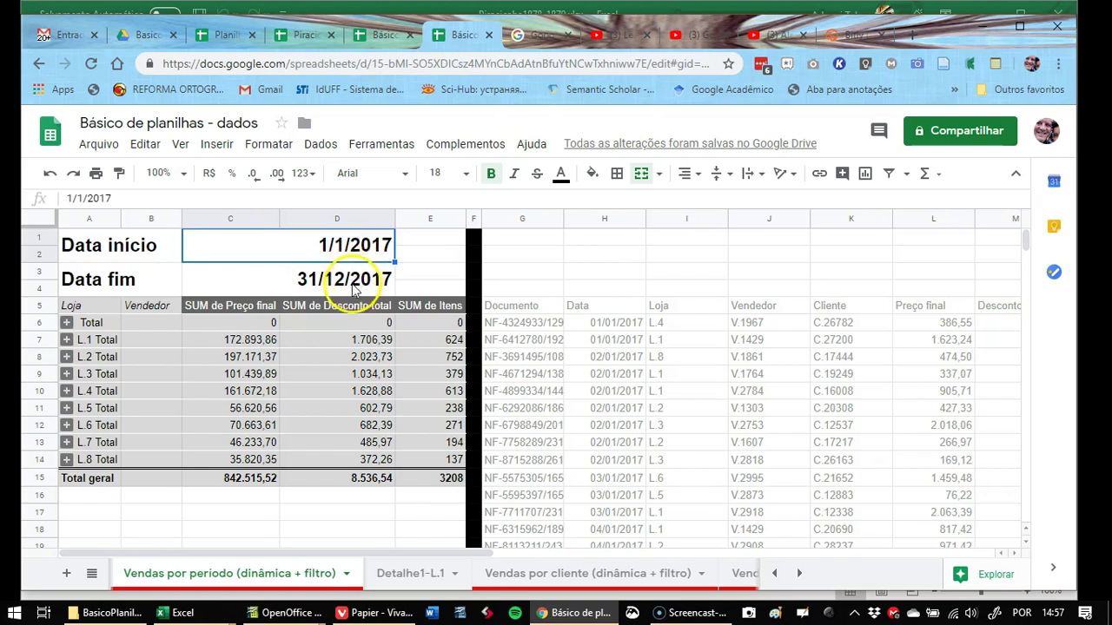
pyautogui.click(345, 294)
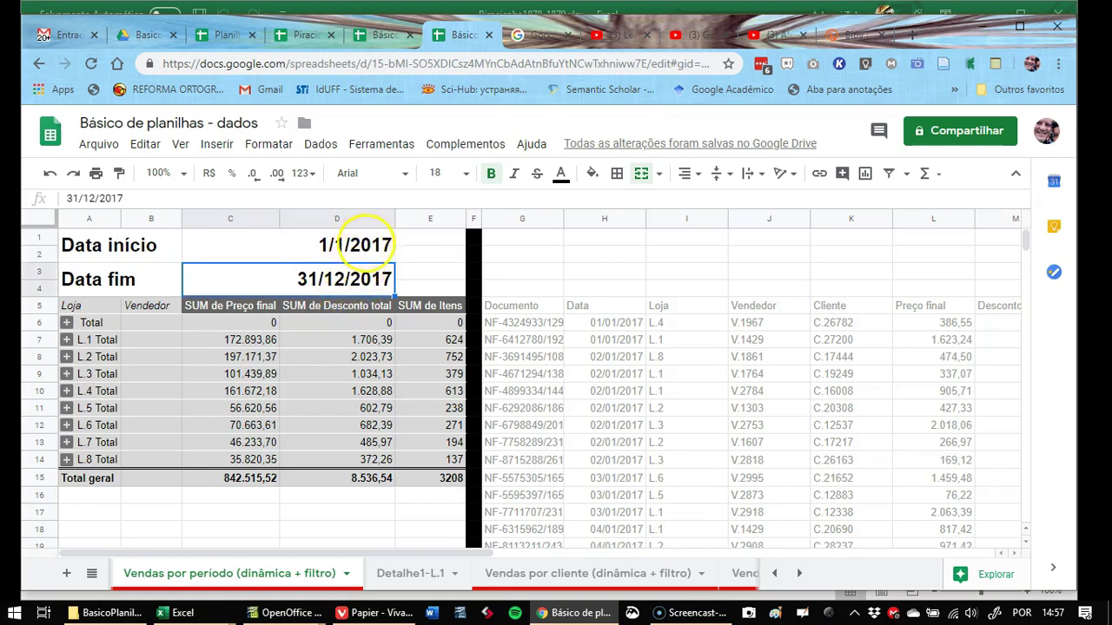
pyautogui.click(361, 248)
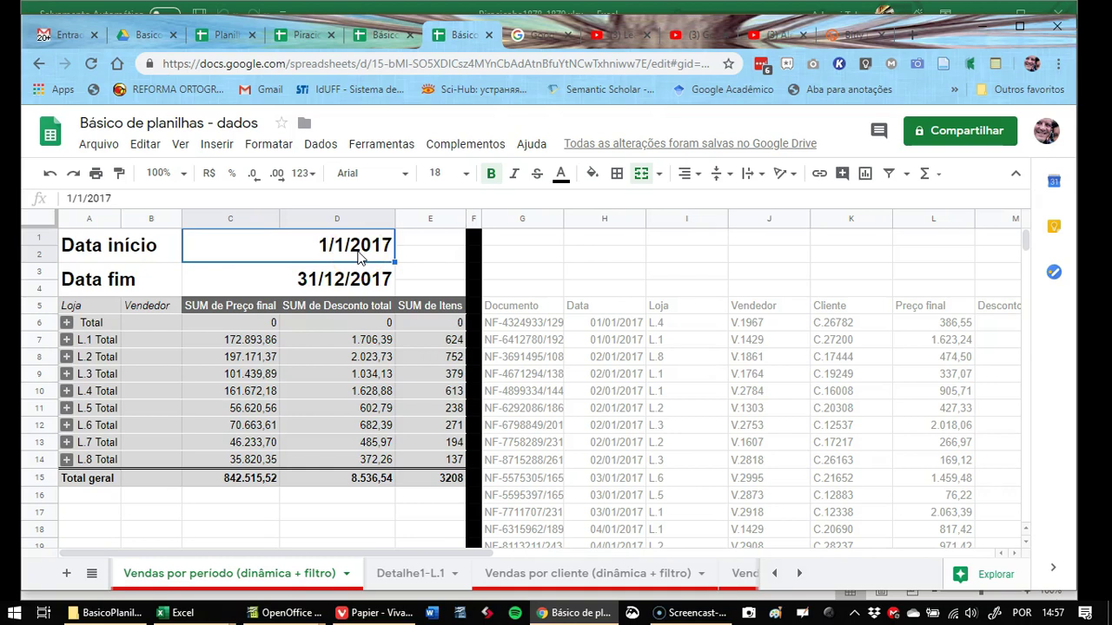
pyautogui.write('01/')
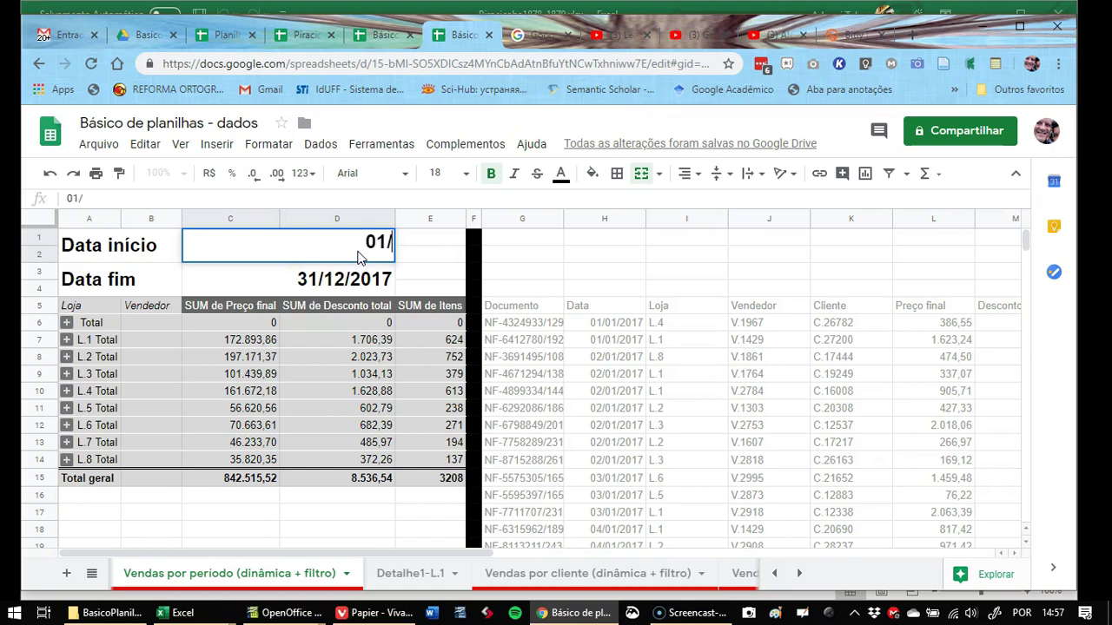
pyautogui.write('5/2018')
pyautogui.click(345, 293)
pyautogui.write('31')
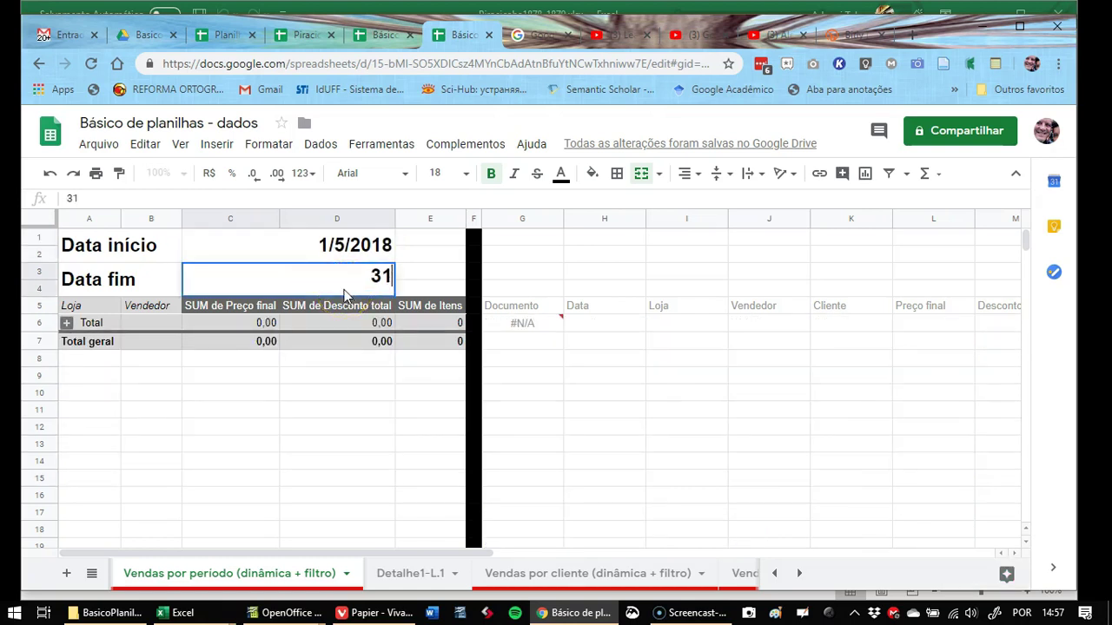
pyautogui.write('/5/2018')
pyautogui.click(345, 293)
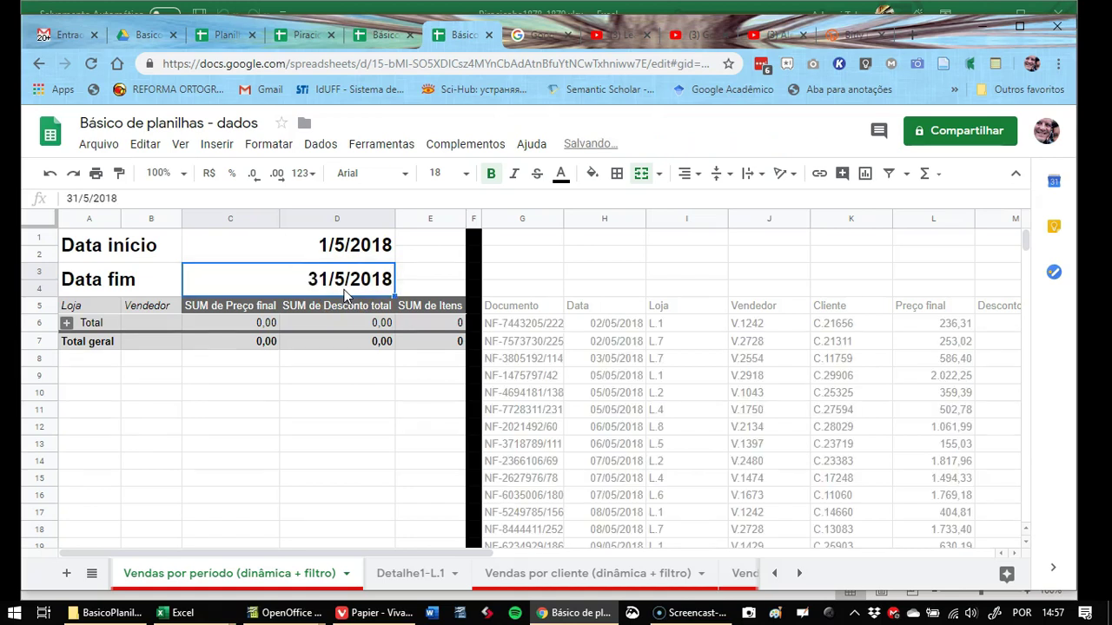
# Check the period's L.5 discount, L.1 price total, and the Total geral values for price, discount and items
pyautogui.click(343, 408)
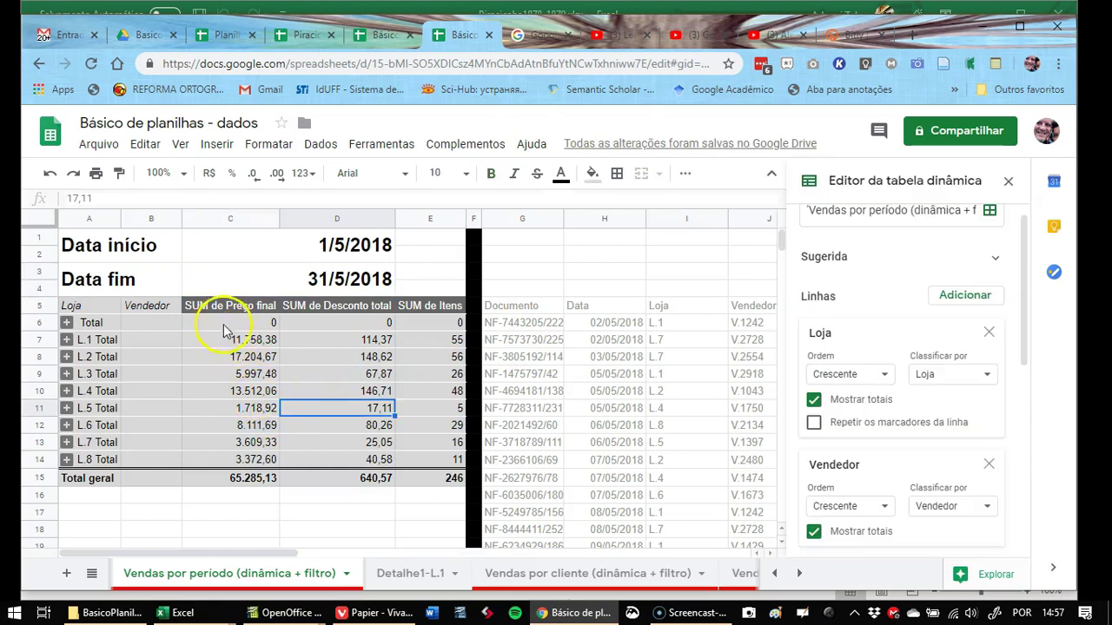
pyautogui.click(258, 341)
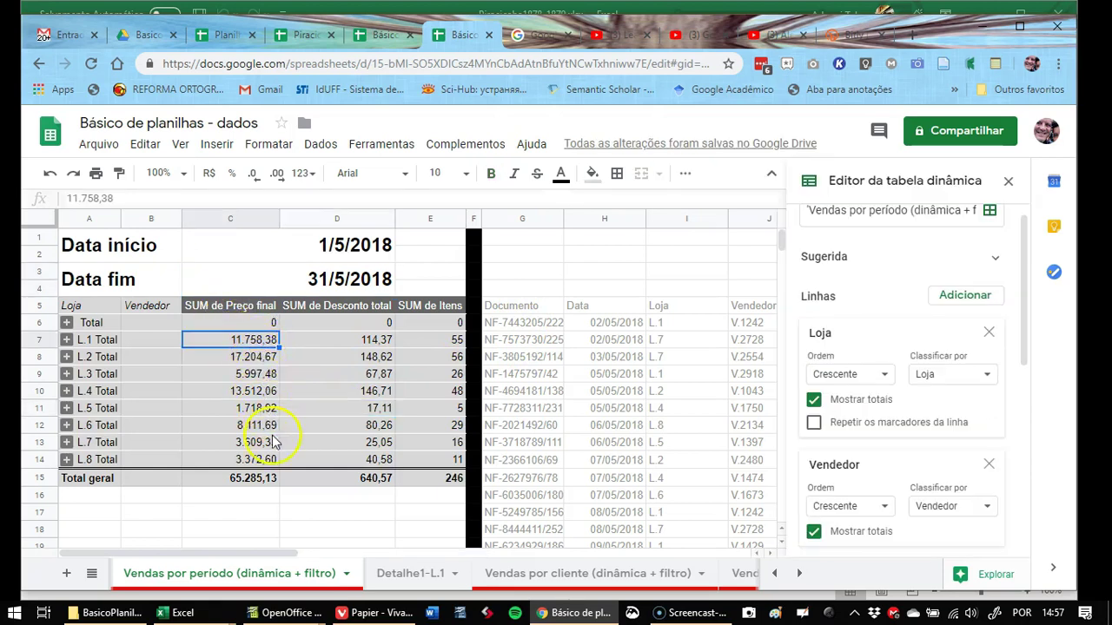
pyautogui.click(266, 487)
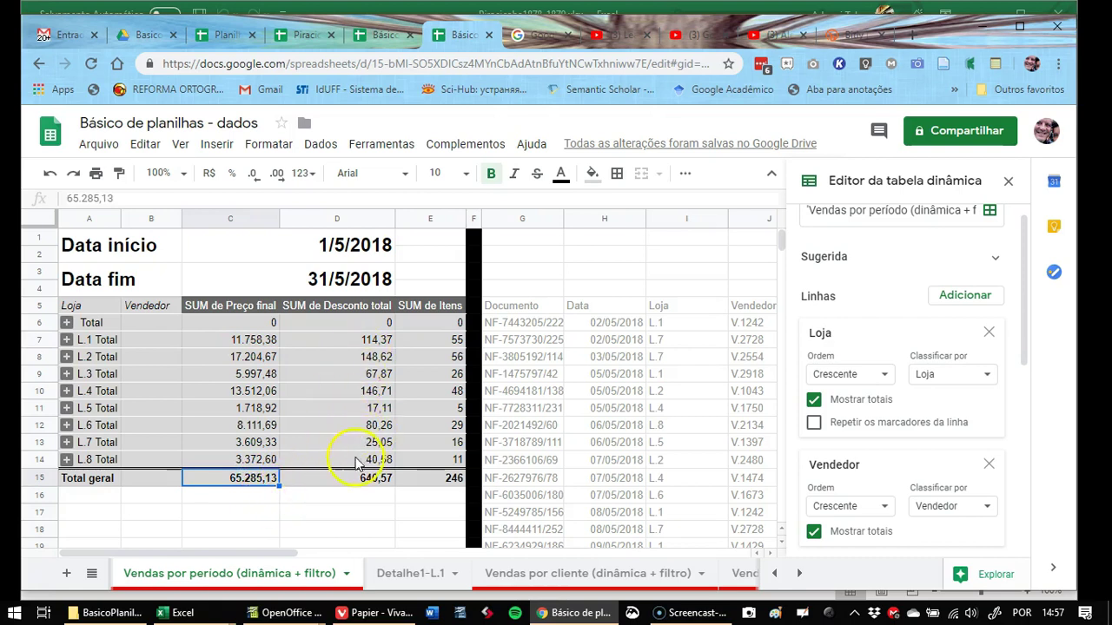
pyautogui.click(368, 487)
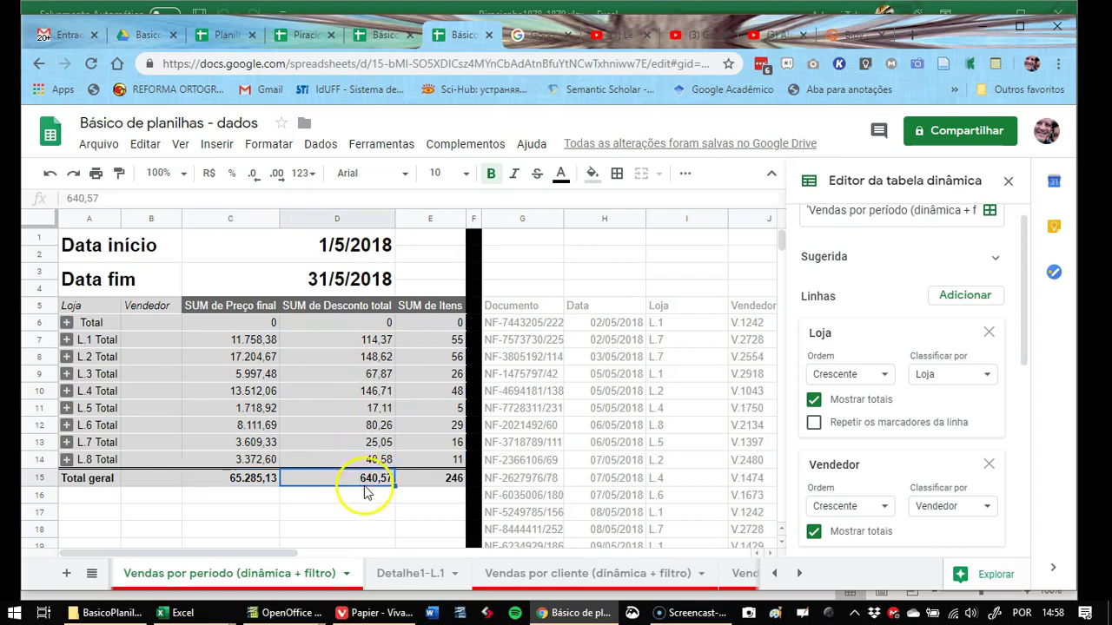
pyautogui.click(446, 485)
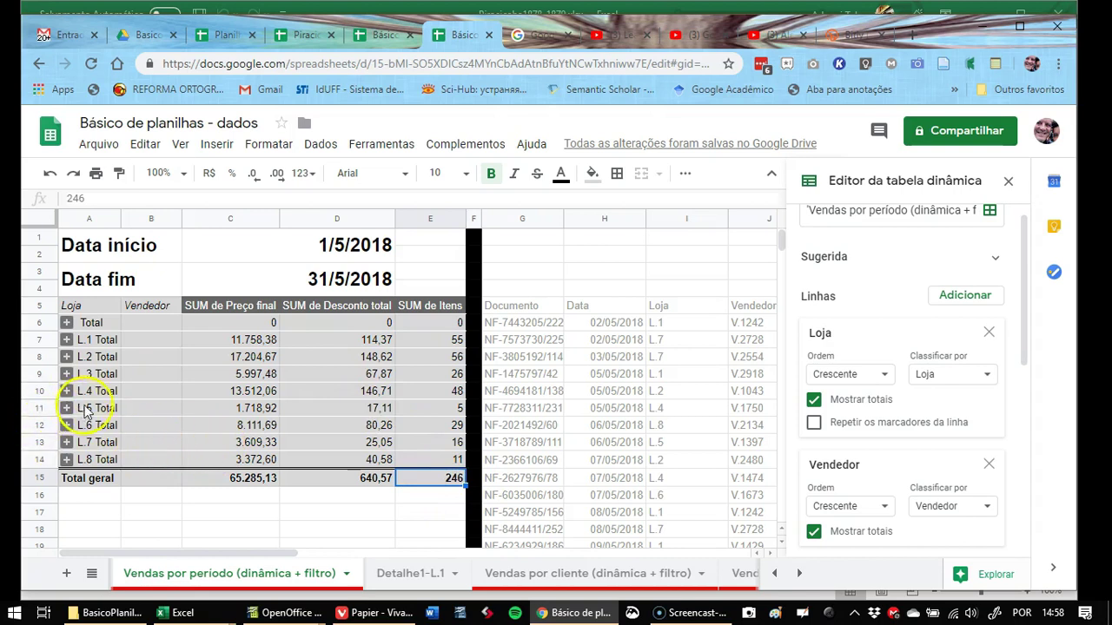
# Select the L.5 Total row and inspect its final price, discount and item values one by one
pyautogui.click(50, 411)
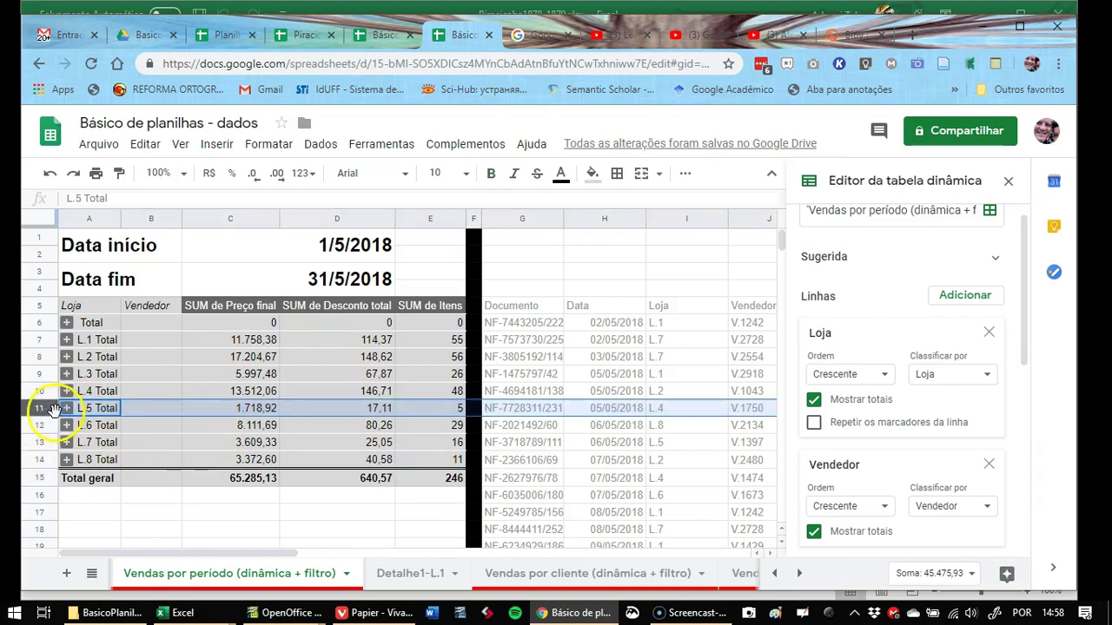
pyautogui.click(259, 412)
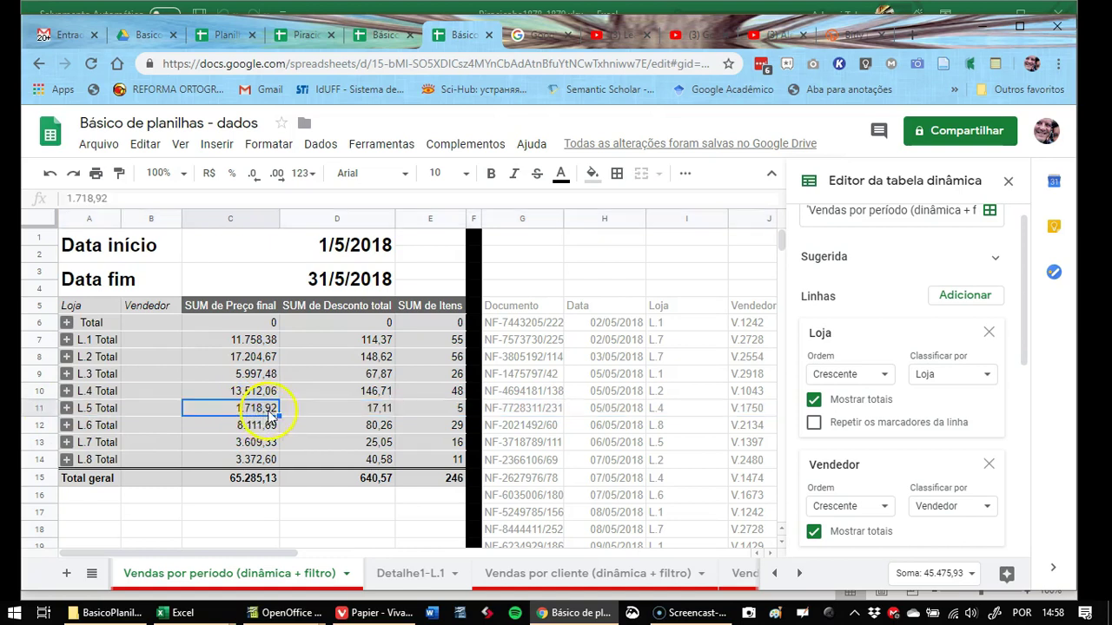
pyautogui.click(368, 414)
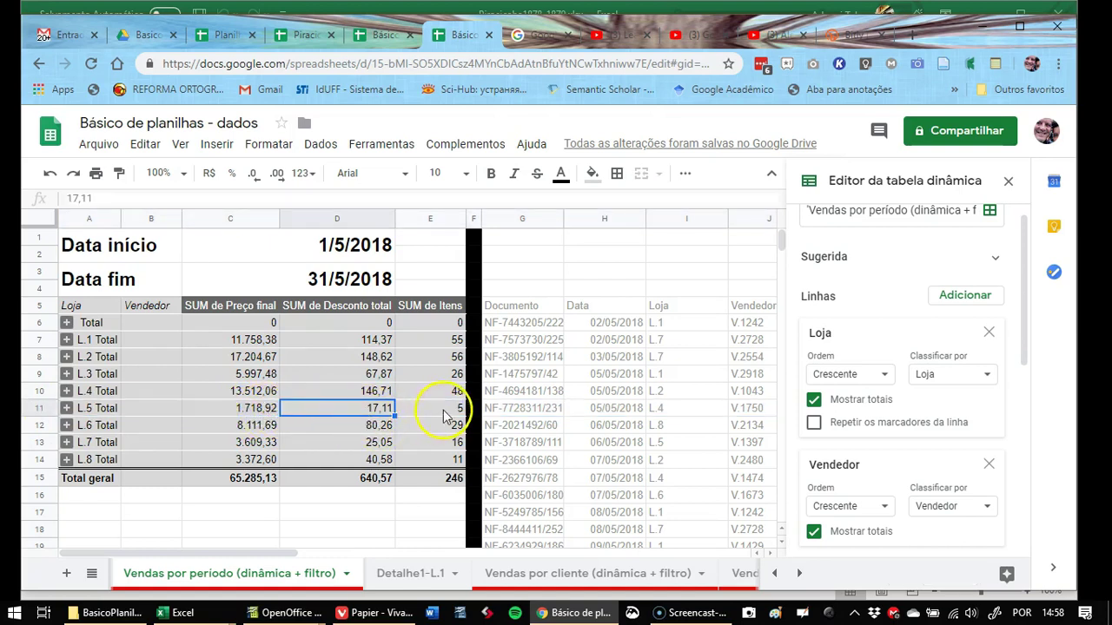
pyautogui.click(445, 416)
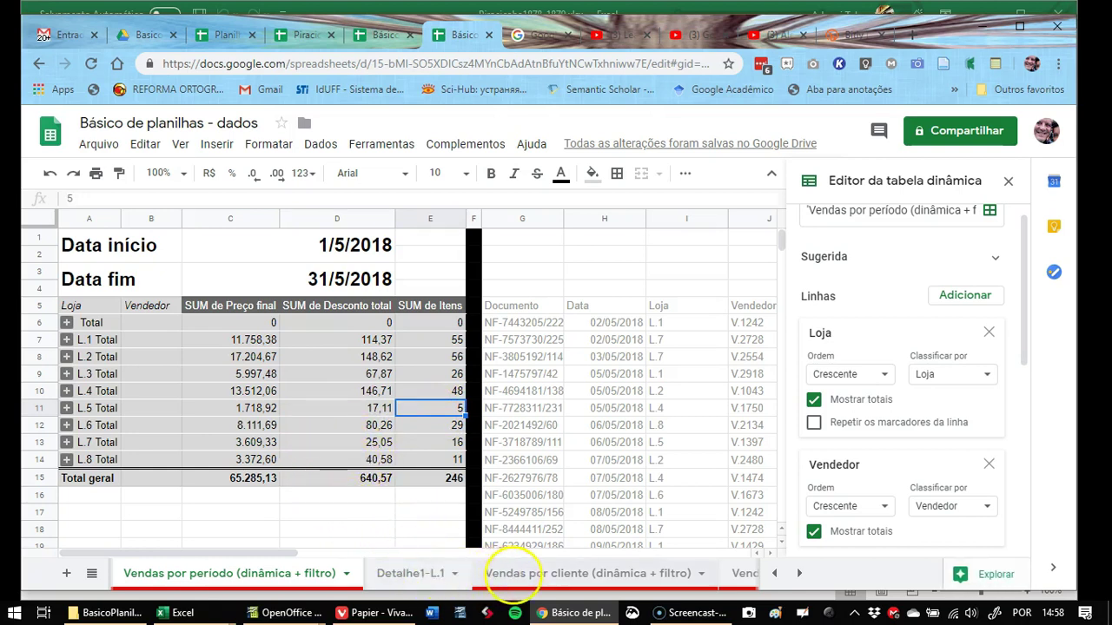
# View the Detalhe1-L.1 sheet's sales records and return to Vendas por período (dinâmica + filtro)
pyautogui.click(489, 577)
pyautogui.click(408, 574)
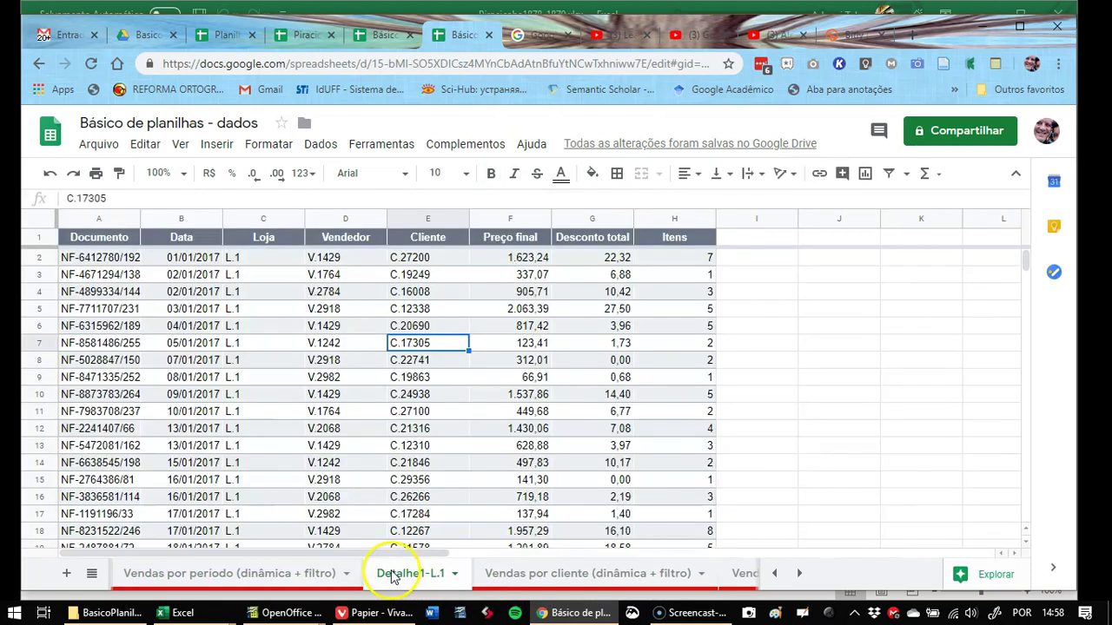
pyautogui.click(323, 575)
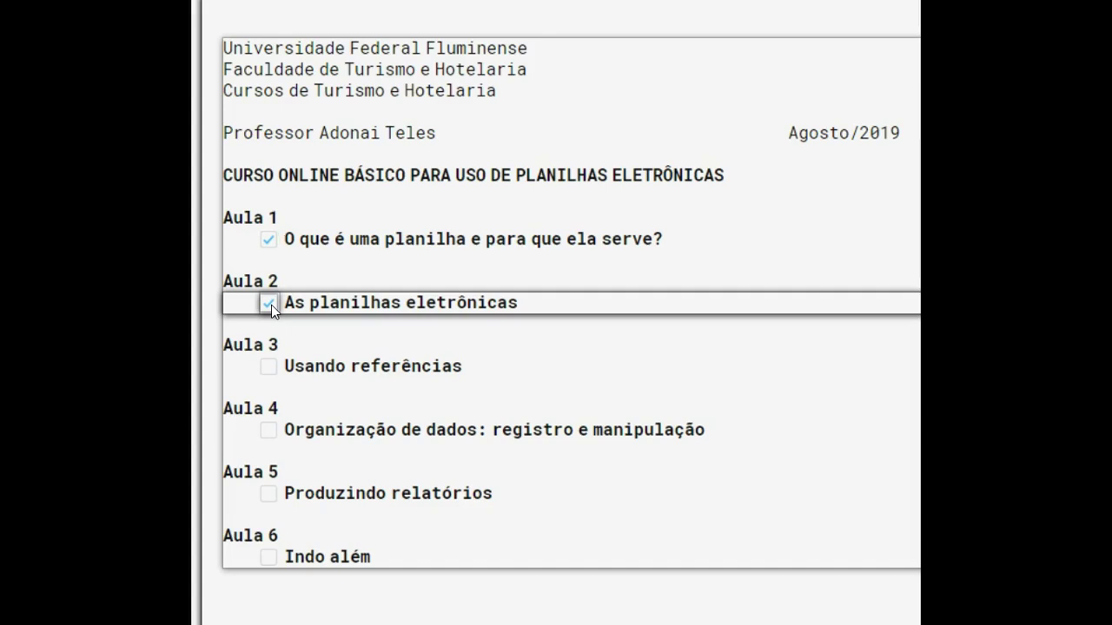
# Place the cursor on the Aula 3 heading in the course outline
pyautogui.click(279, 316)
pyautogui.click(266, 339)
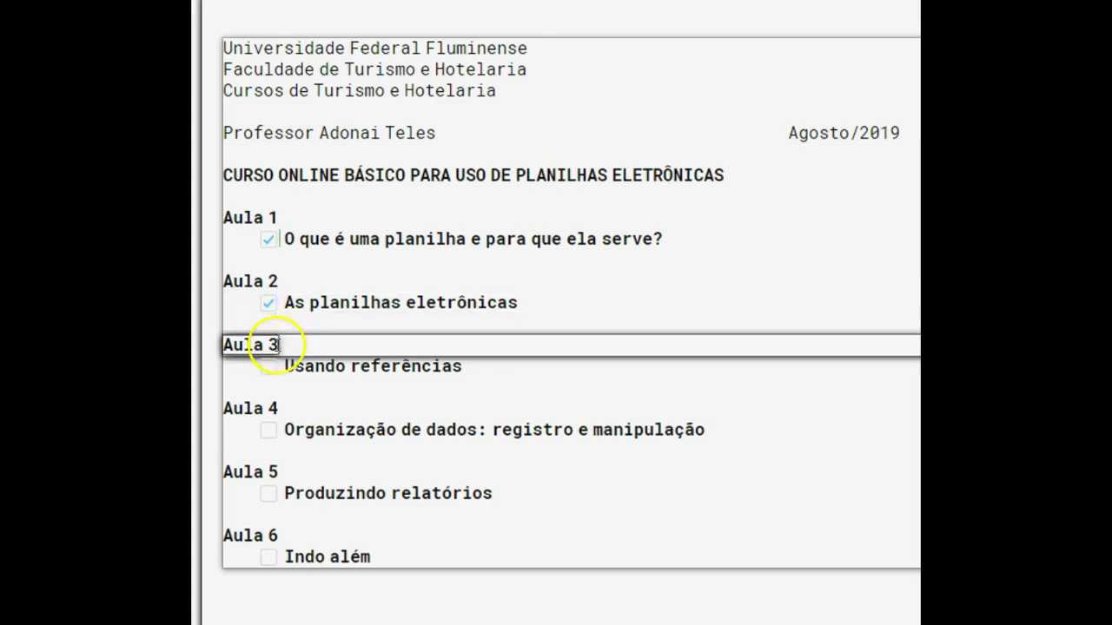